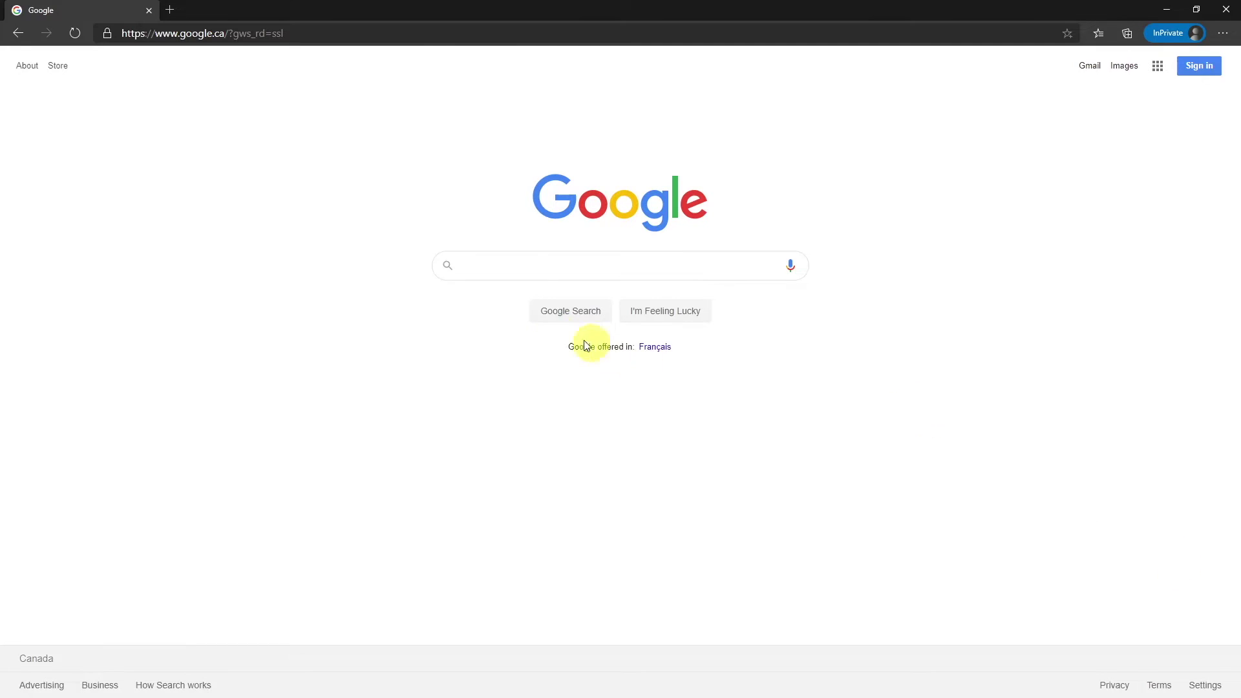
- Go to office.com and scroll through its welcome page
click(376, 37)
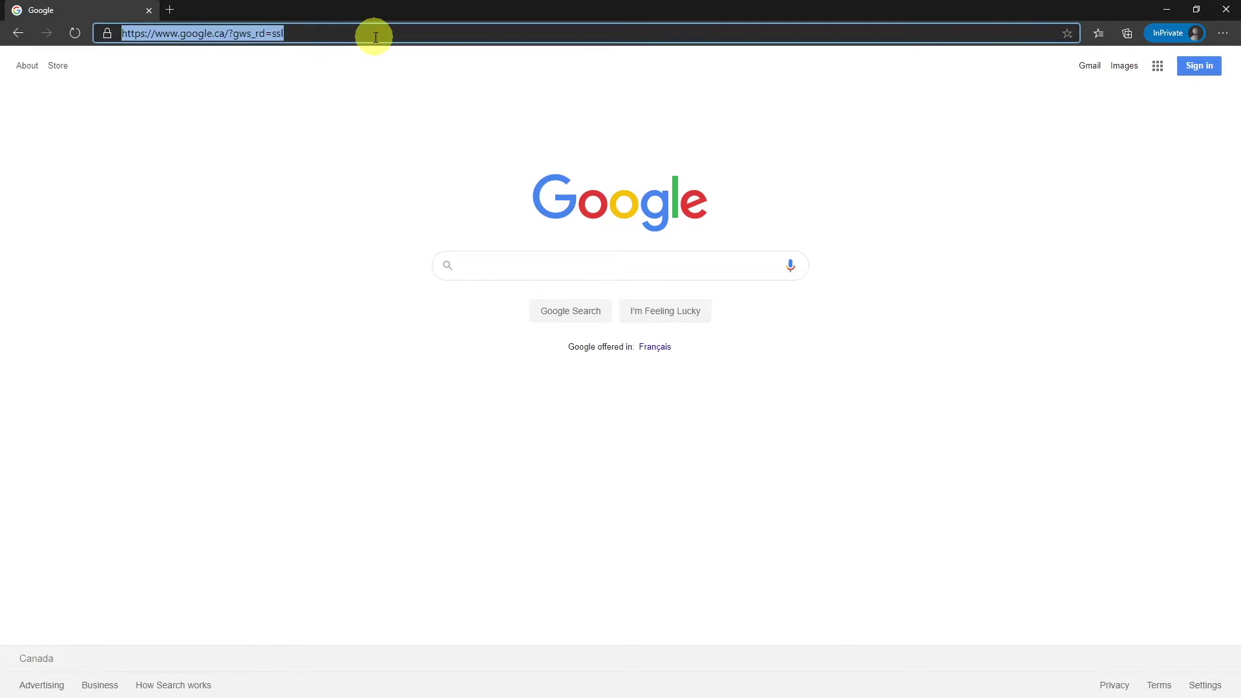
text(office.com)
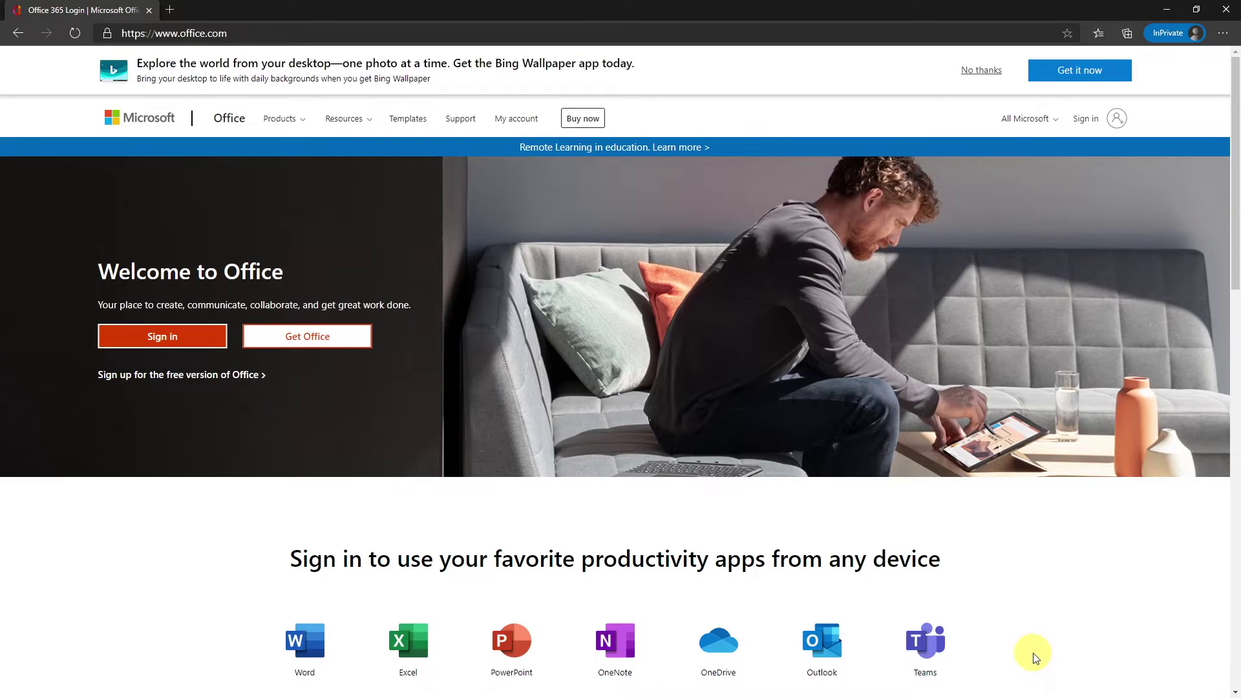
scroll(1033, 655, down, 2)
scroll(1017, 590, down, 2)
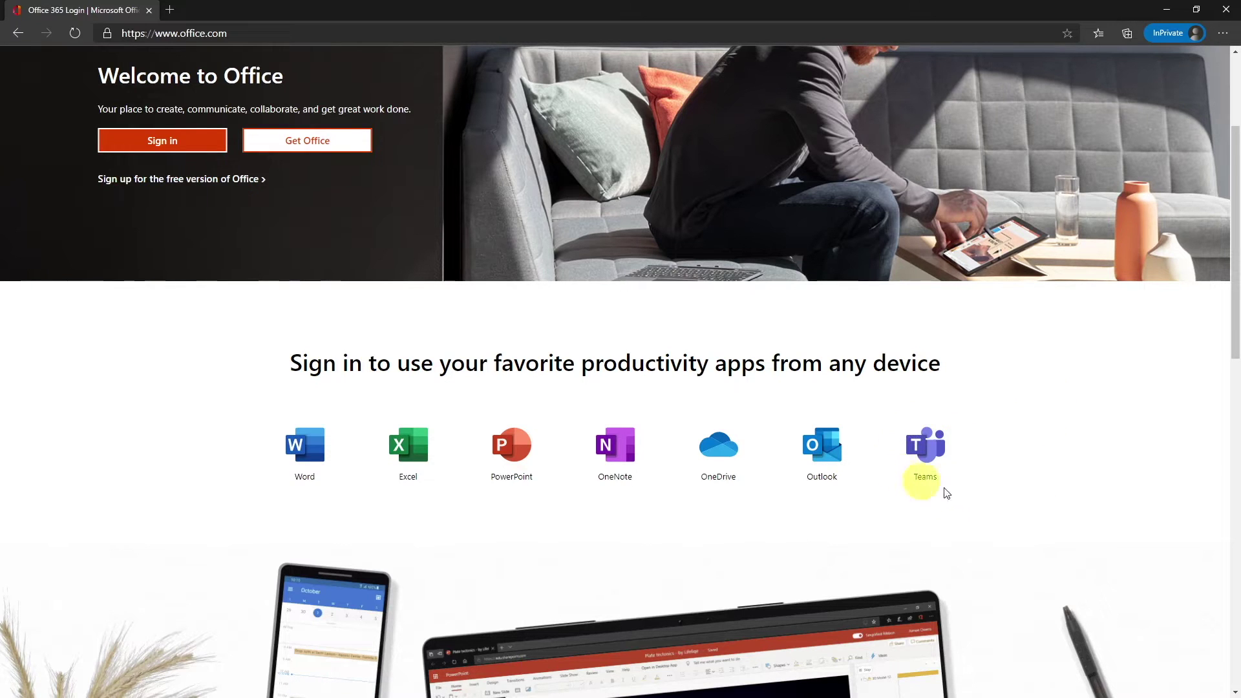
scroll(1078, 435, up, 3)
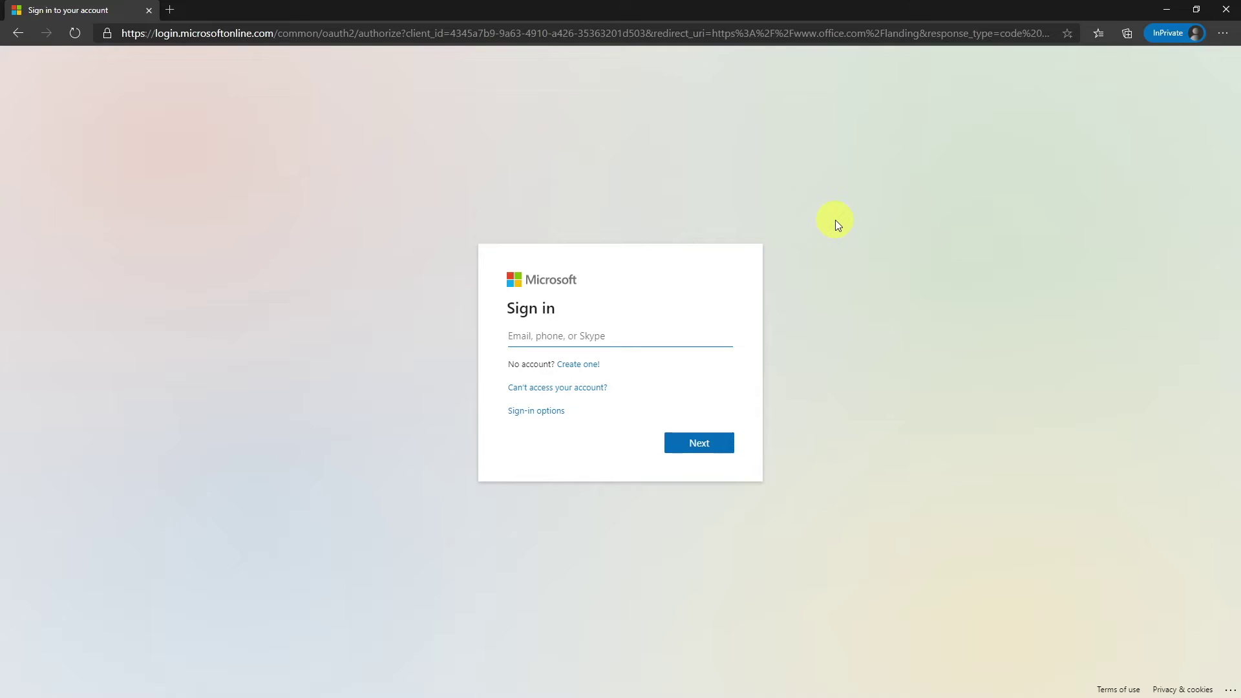
- Enter the school e-mail address and password, and decline staying signed in
key(Return)
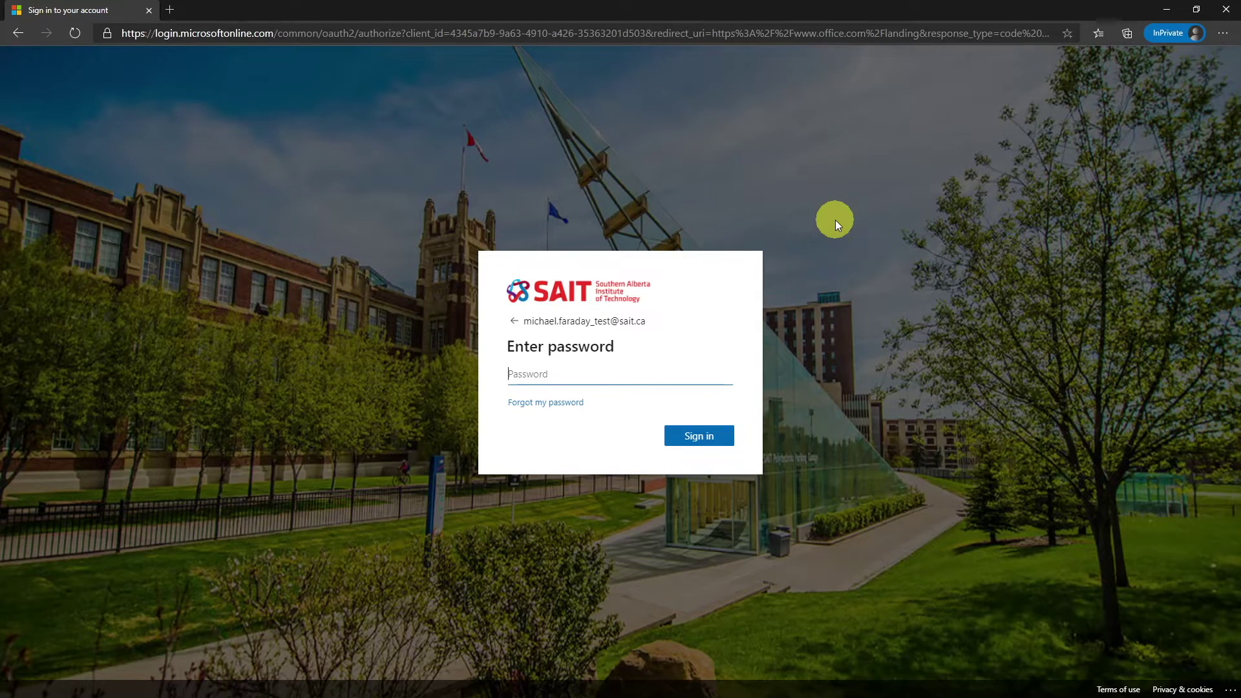
text(••••••••)
key(Return)
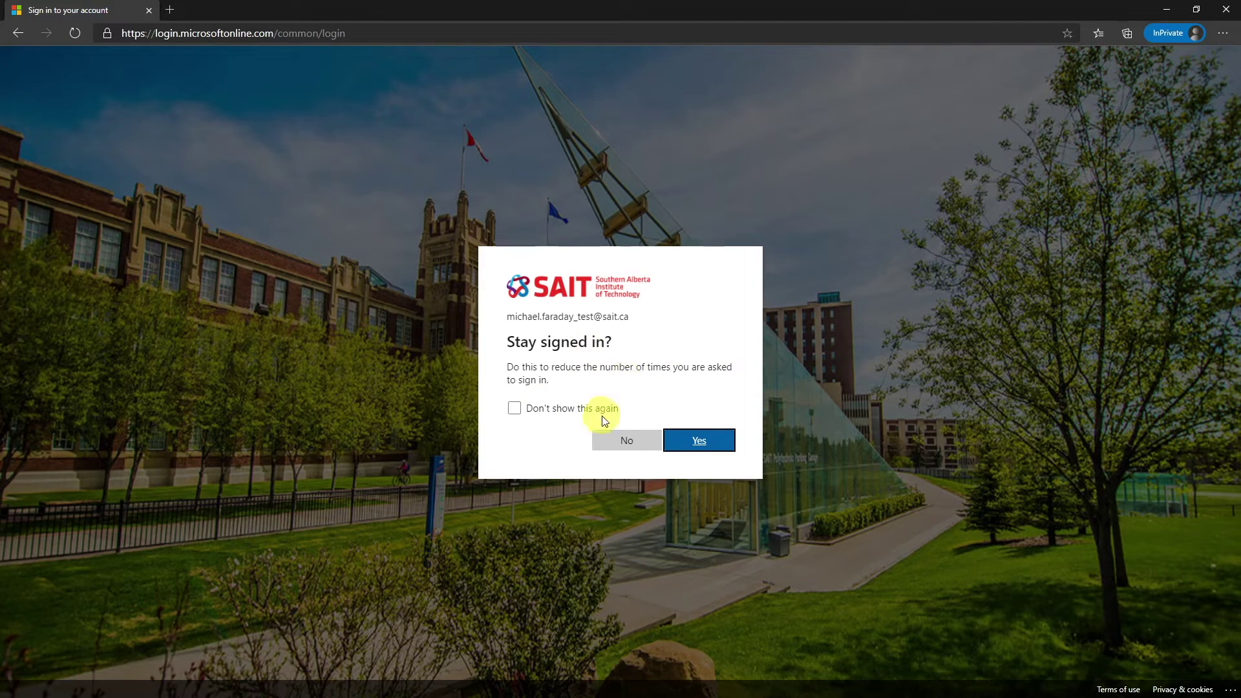
click(649, 445)
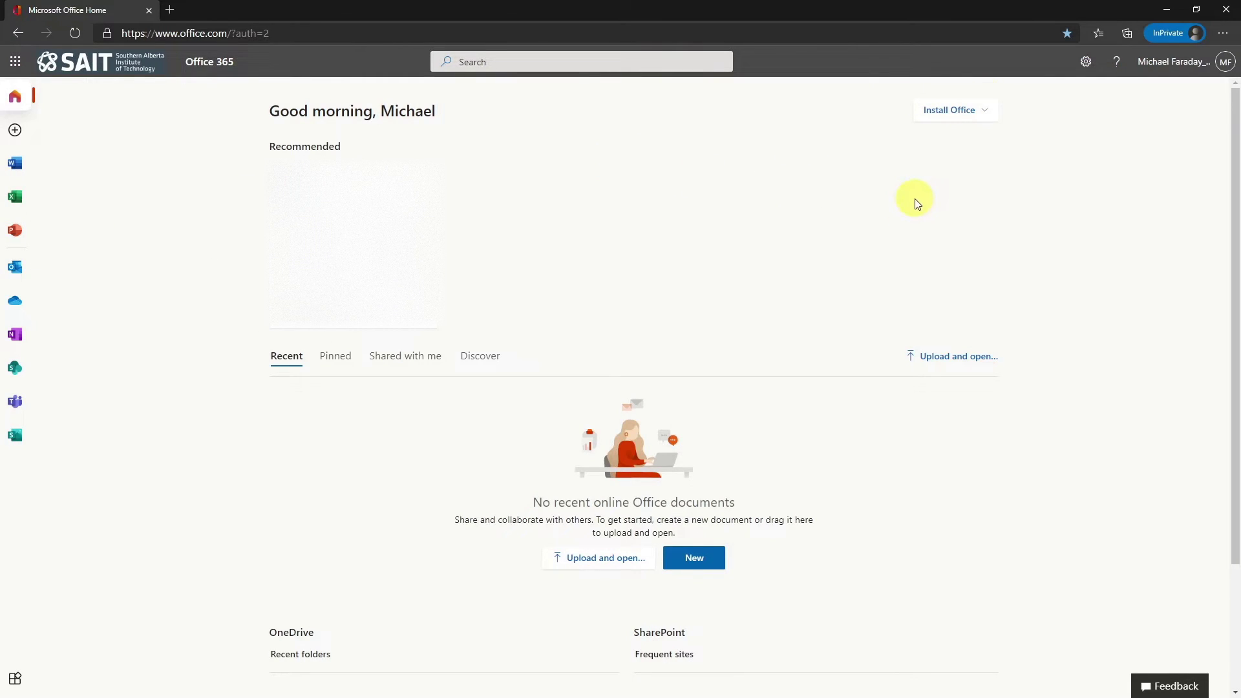
click(968, 111)
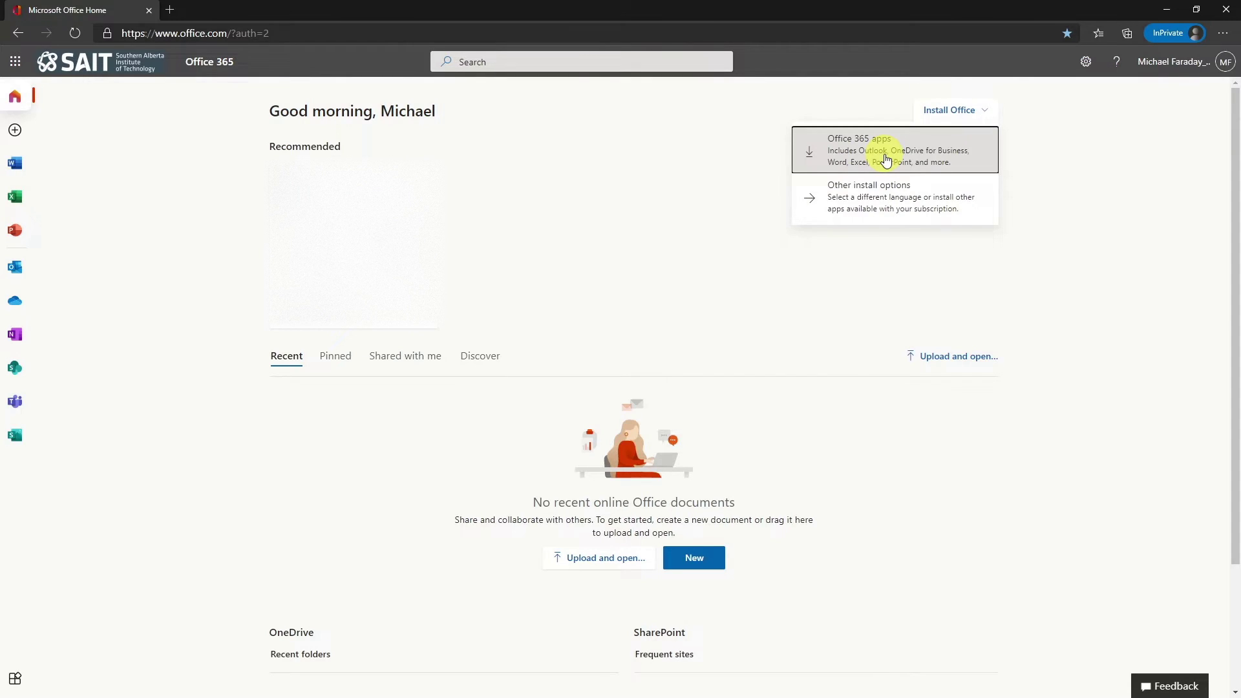
click(1028, 235)
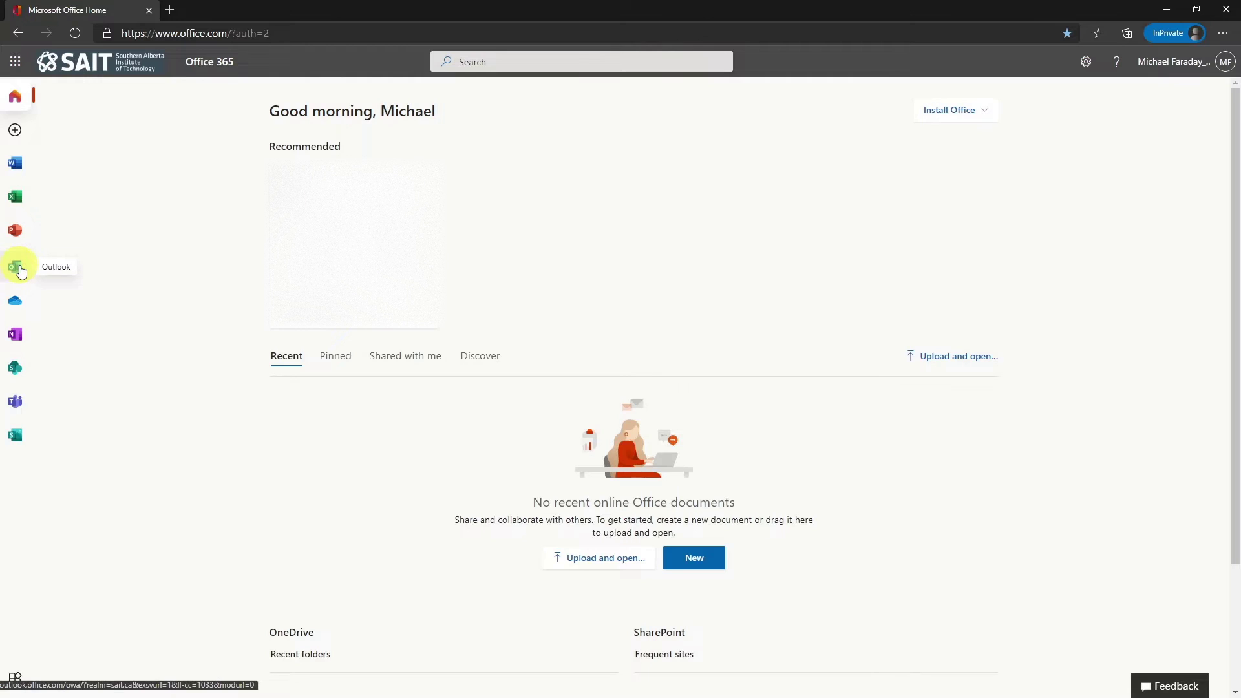
- Open Outlook mail and scroll through the inbox
click(20, 270)
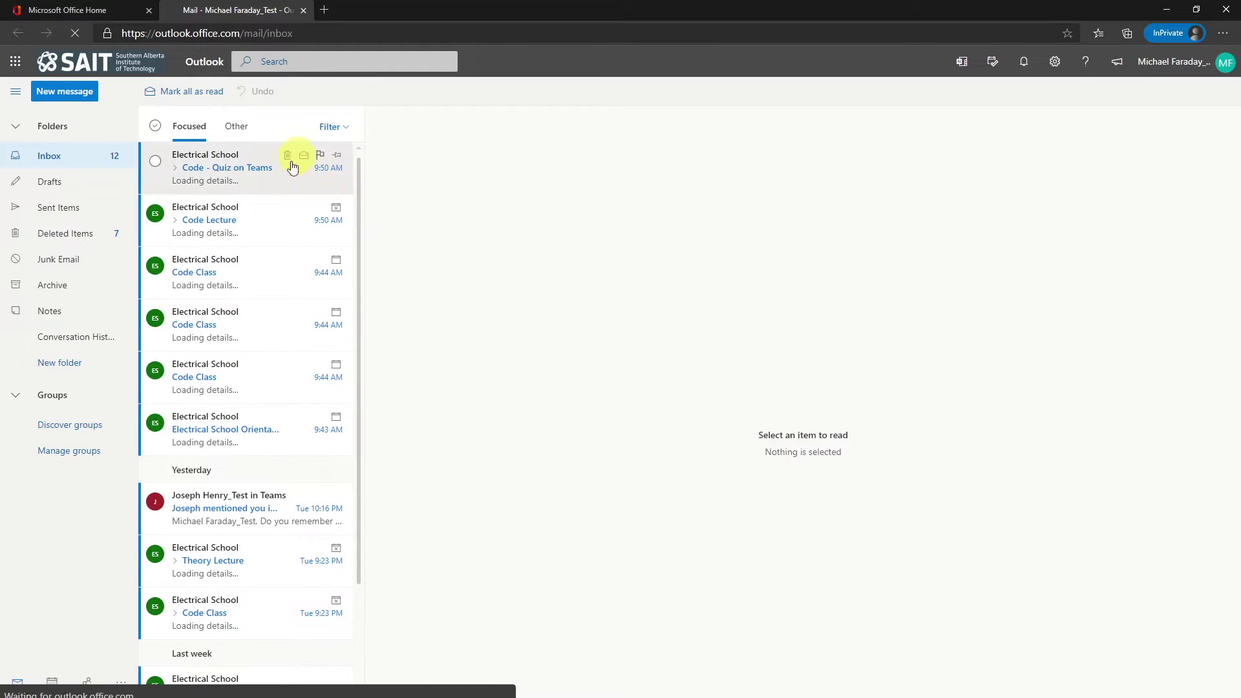
scroll(256, 391, down, 1)
scroll(256, 396, down, 1)
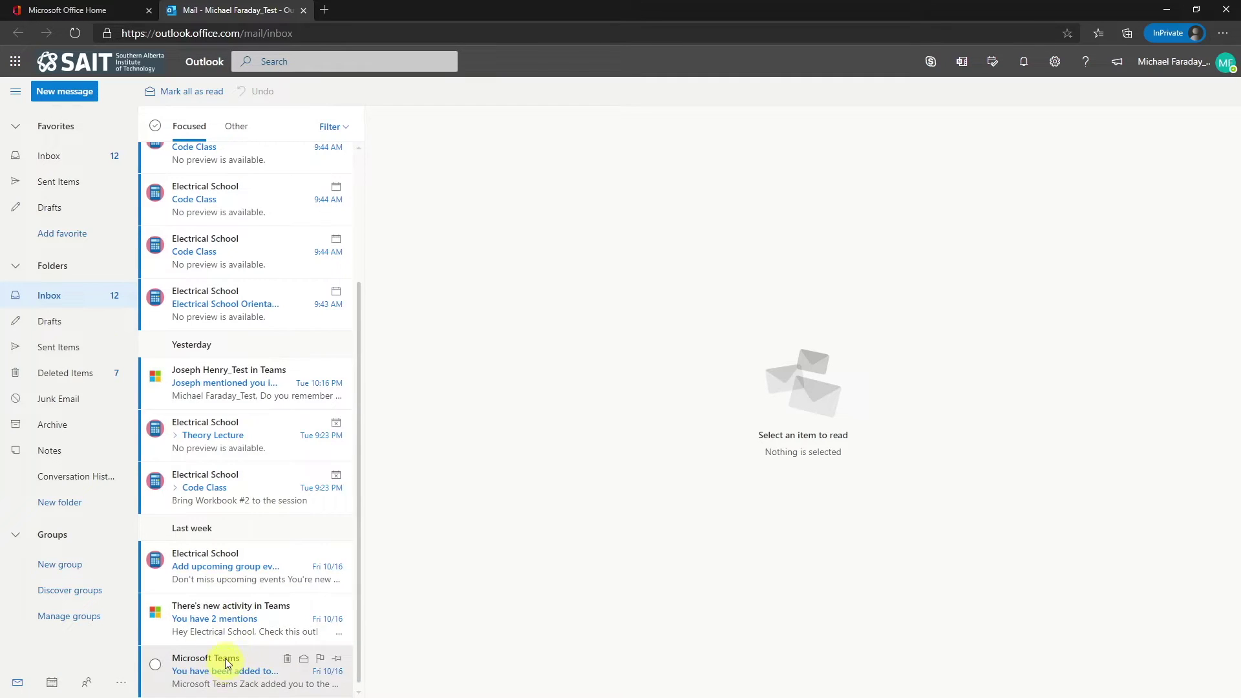
scroll(259, 476, up, 1)
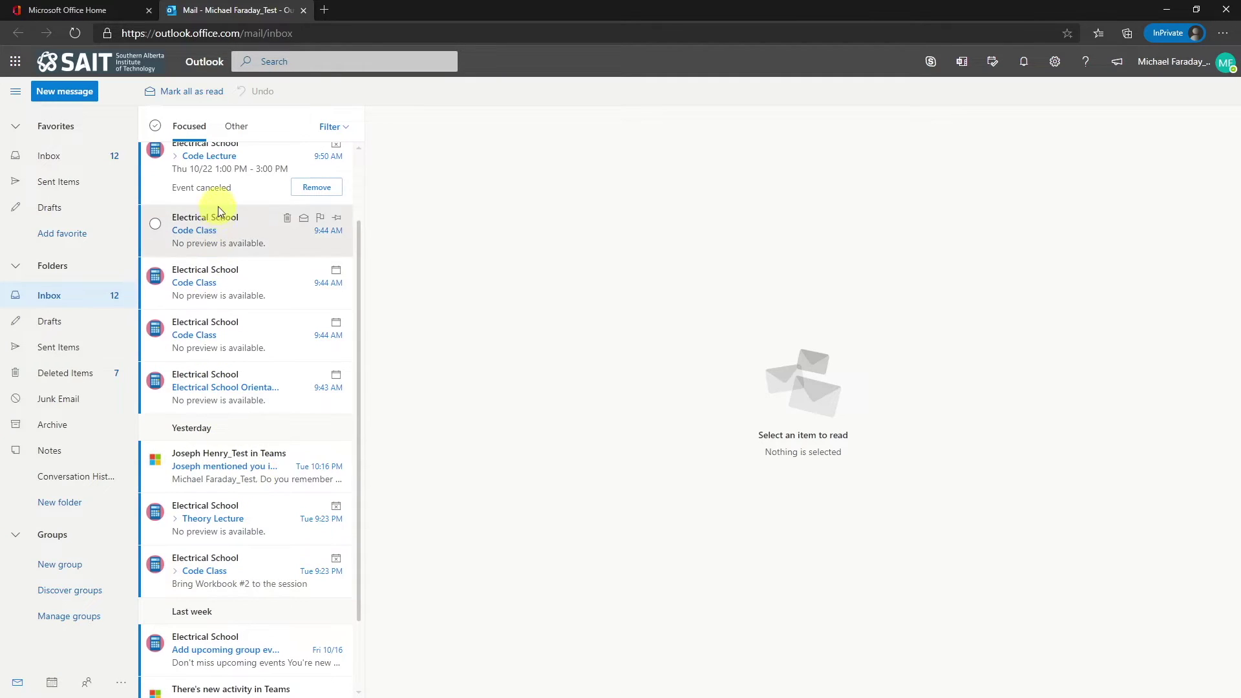
- Show the calendar in Week view for October 25–31 and open Tuesday's Code Class details
click(51, 686)
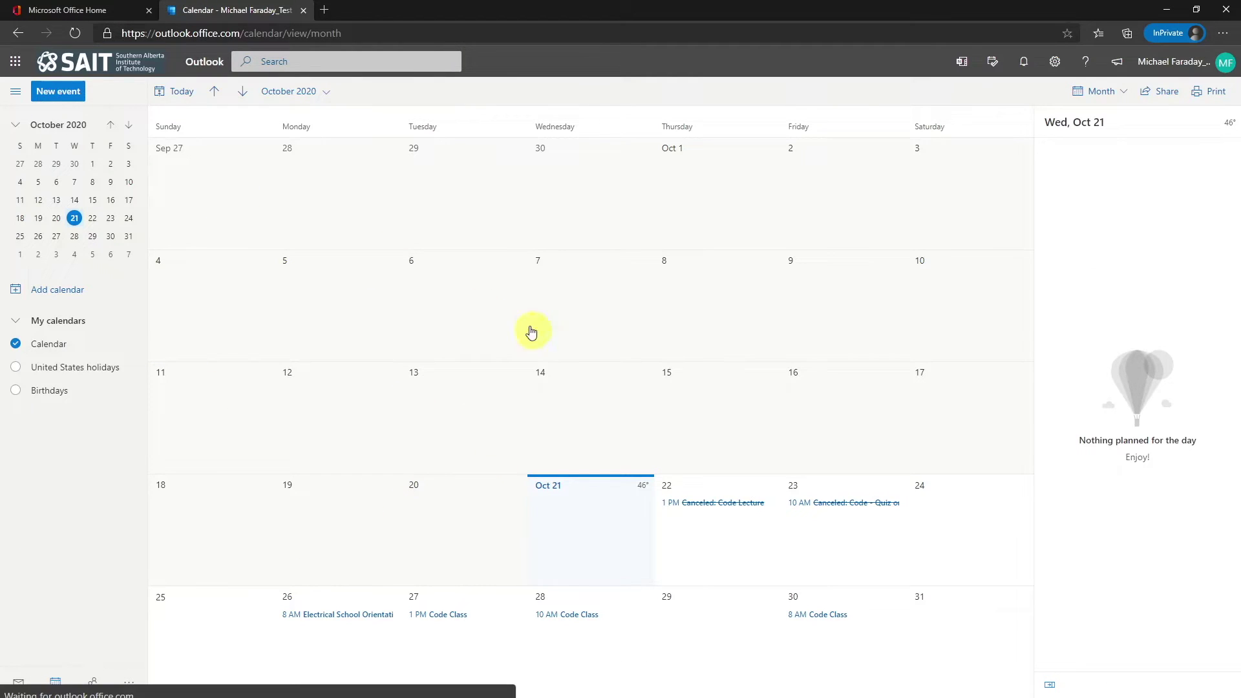
click(1116, 96)
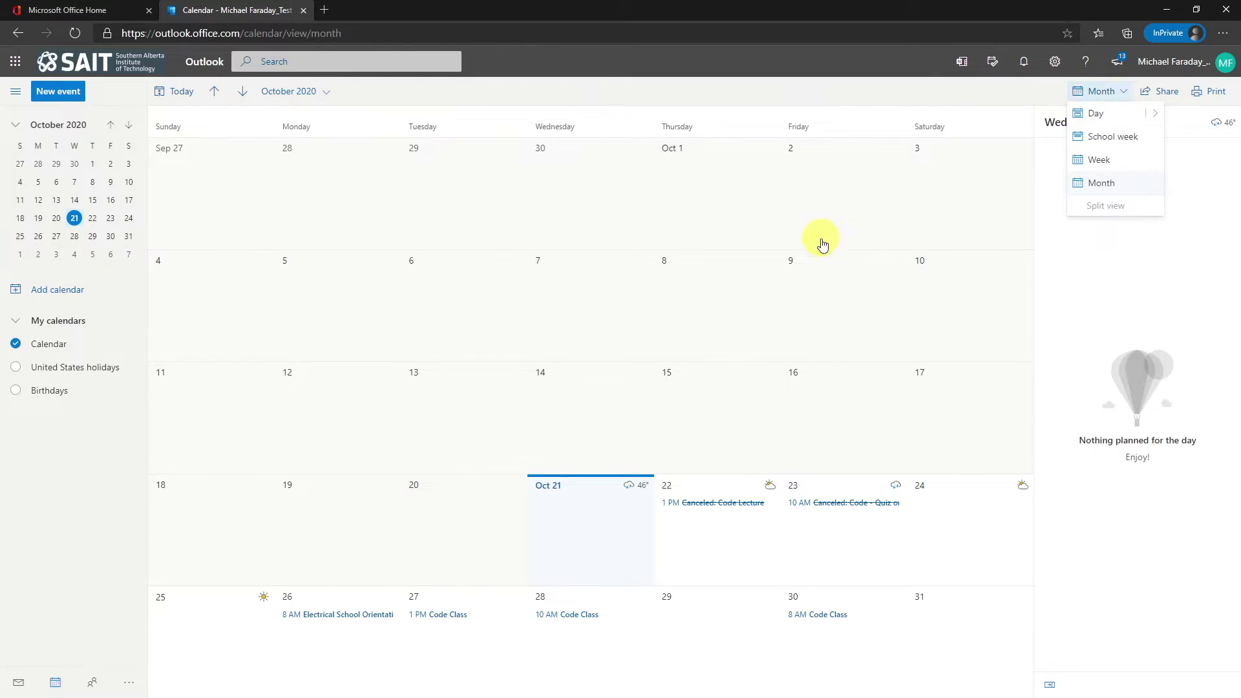
click(1083, 160)
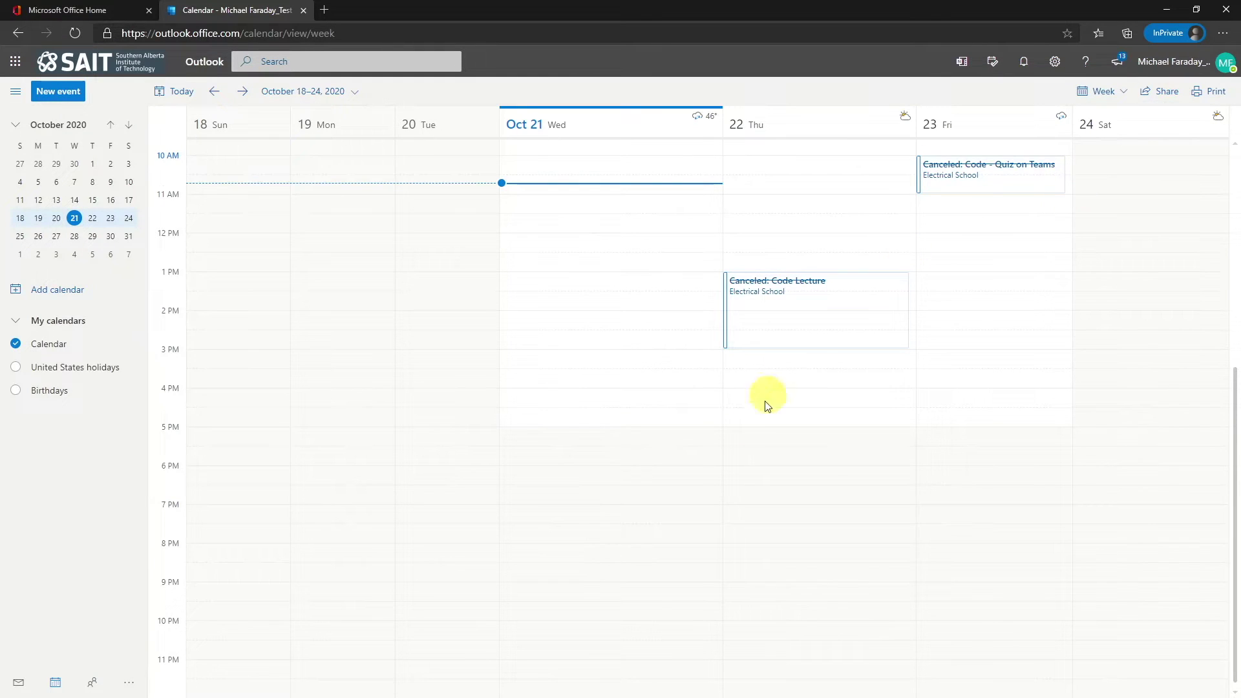
click(242, 94)
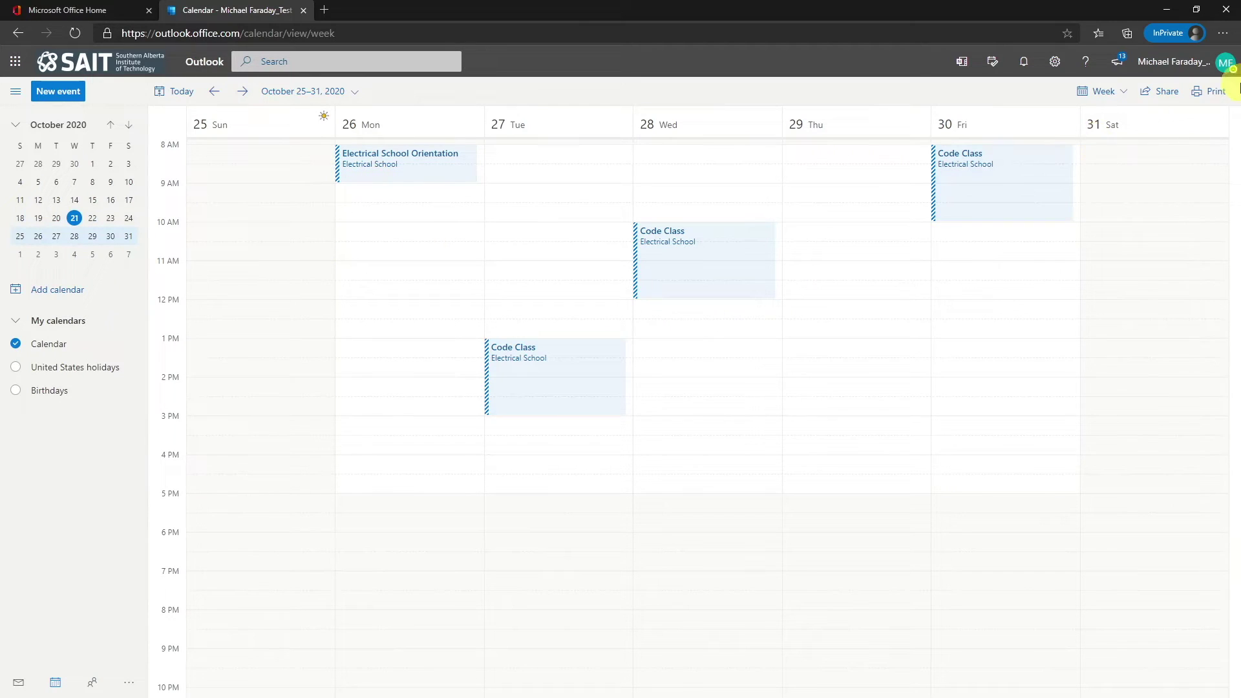
click(501, 383)
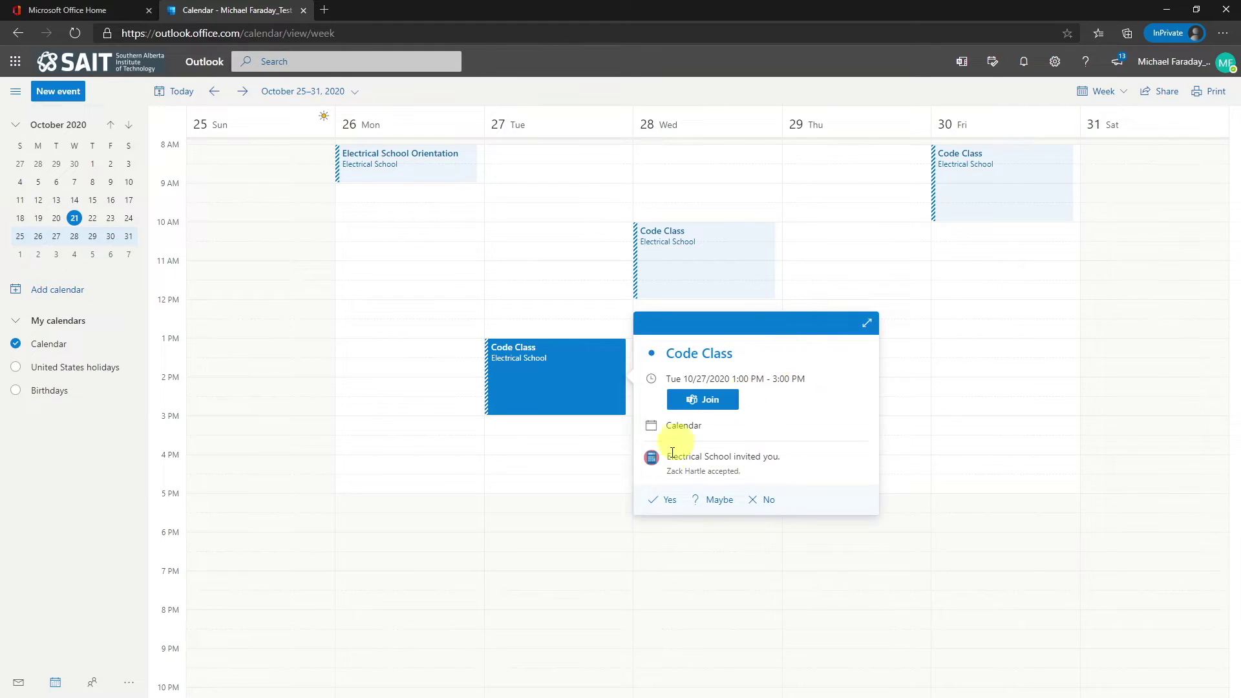
click(577, 383)
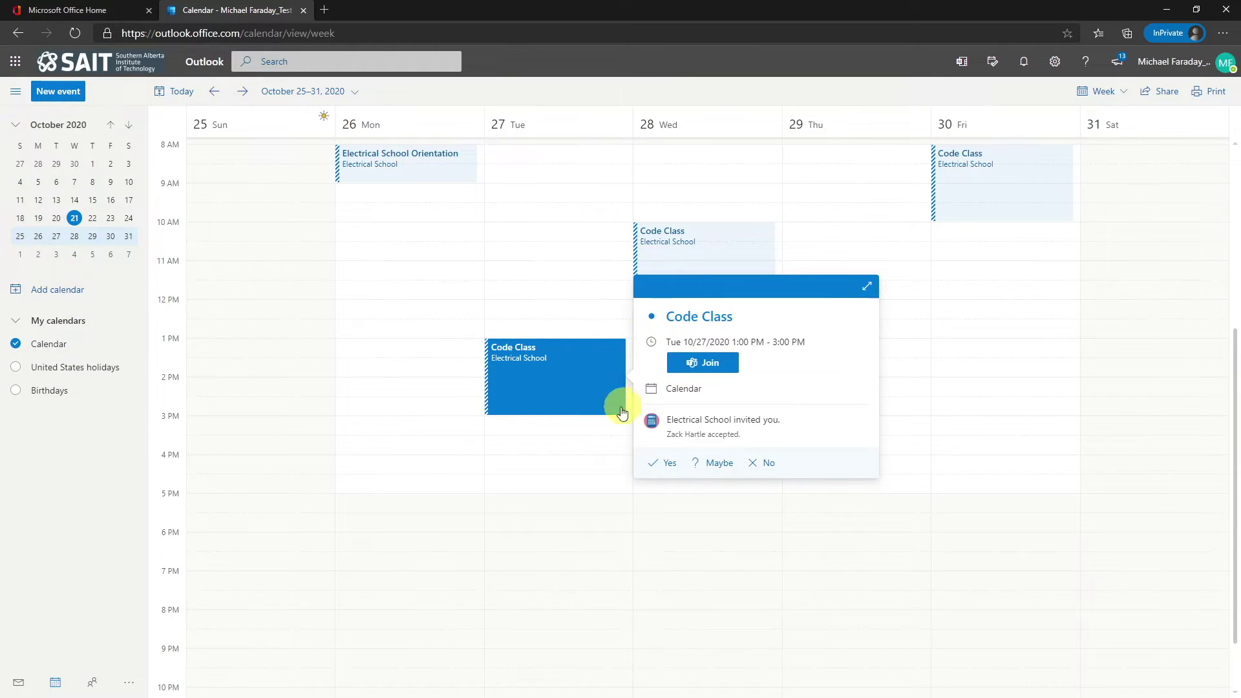
- Open Teams on the web from the app launcher and download the Windows desktop app
click(17, 63)
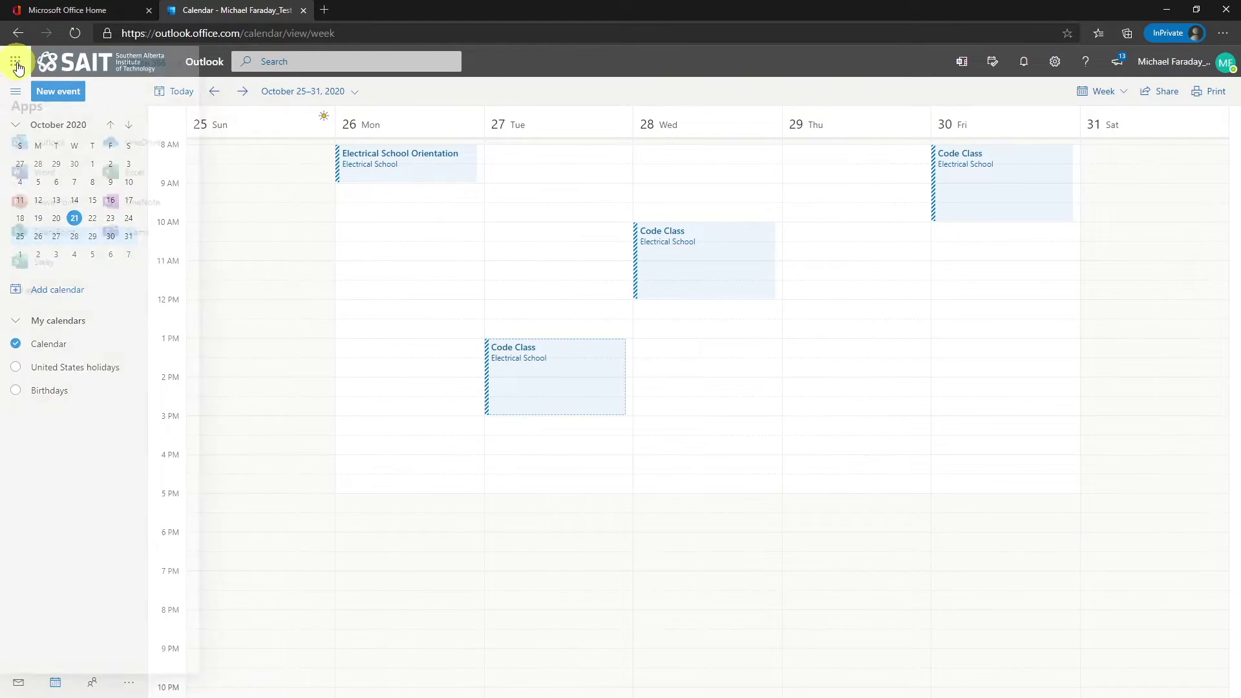
click(32, 216)
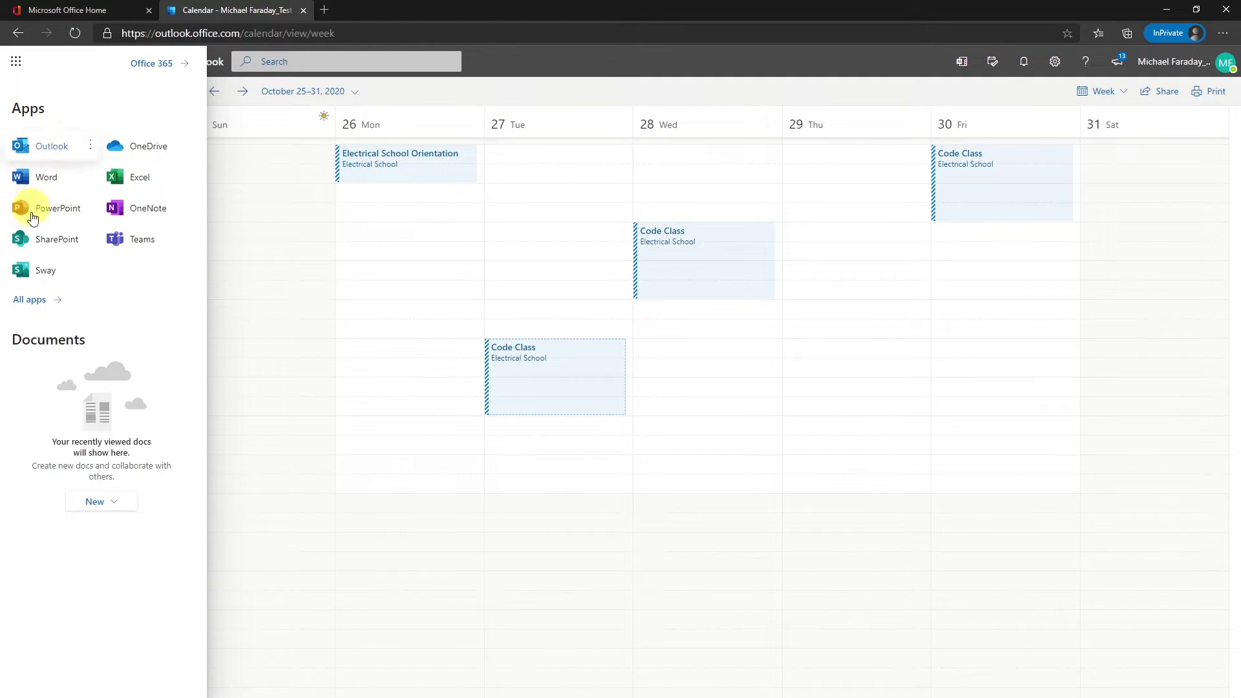
click(150, 241)
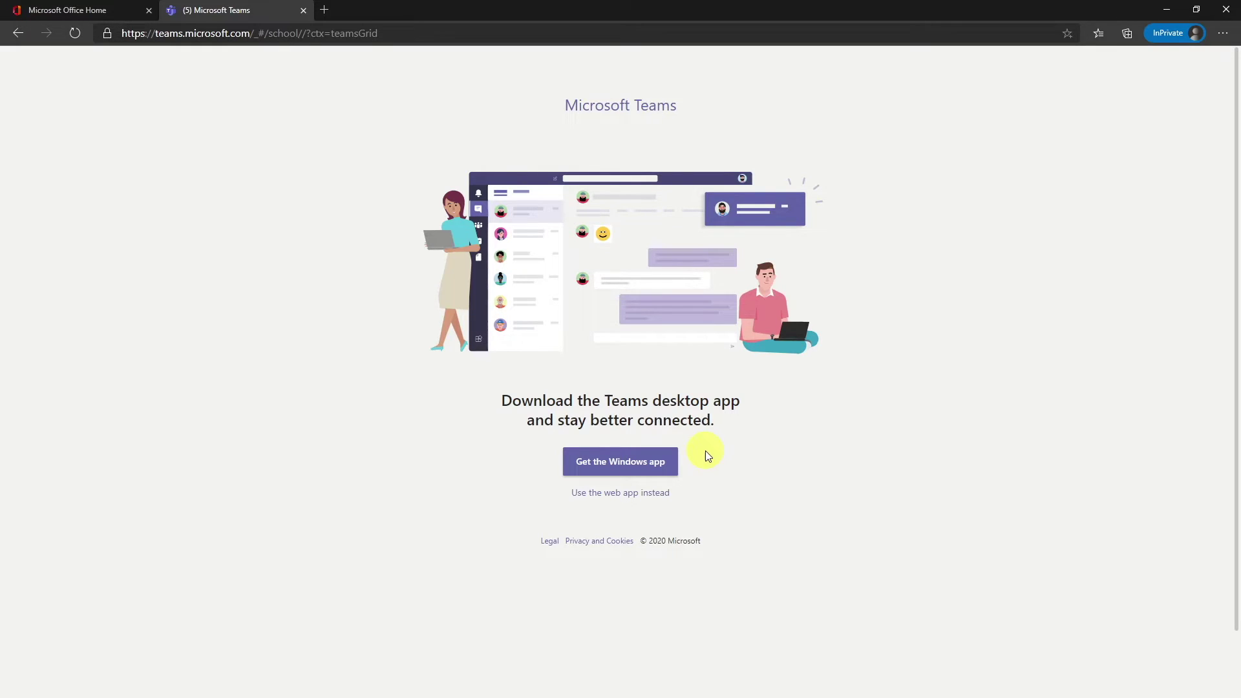
click(648, 473)
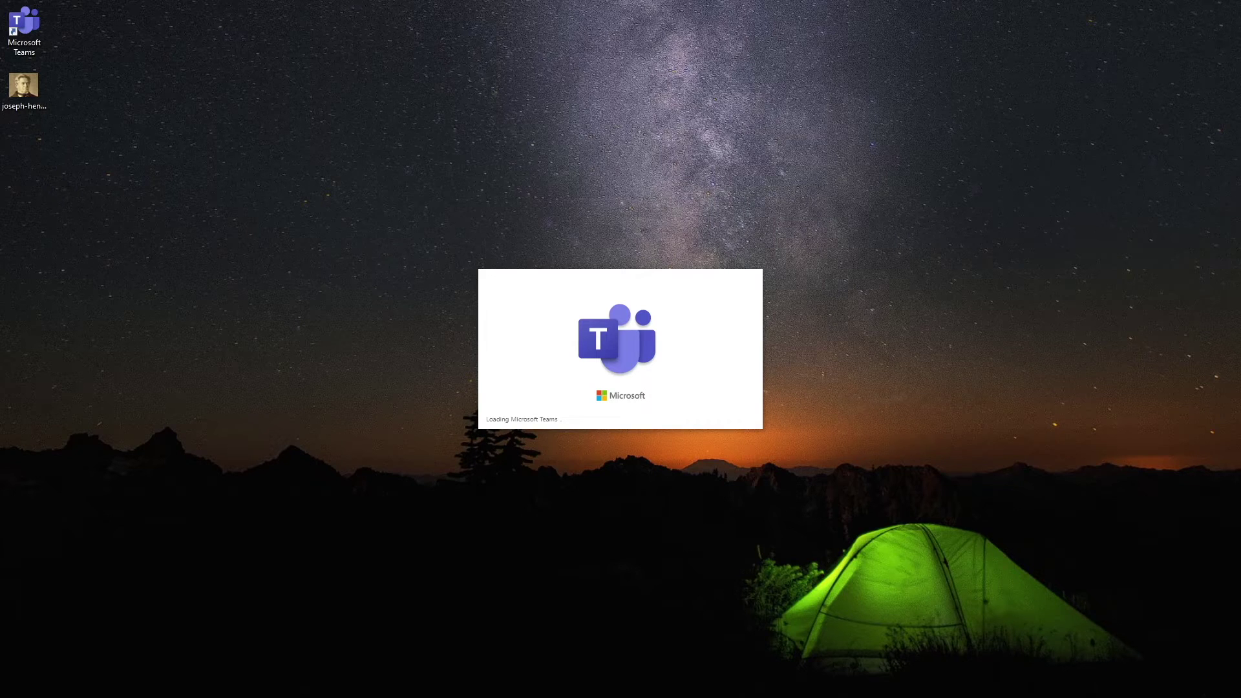
- Sign in to Teams desktop with the school account, for this app only, without device management
drag(806, 86, 657, 75)
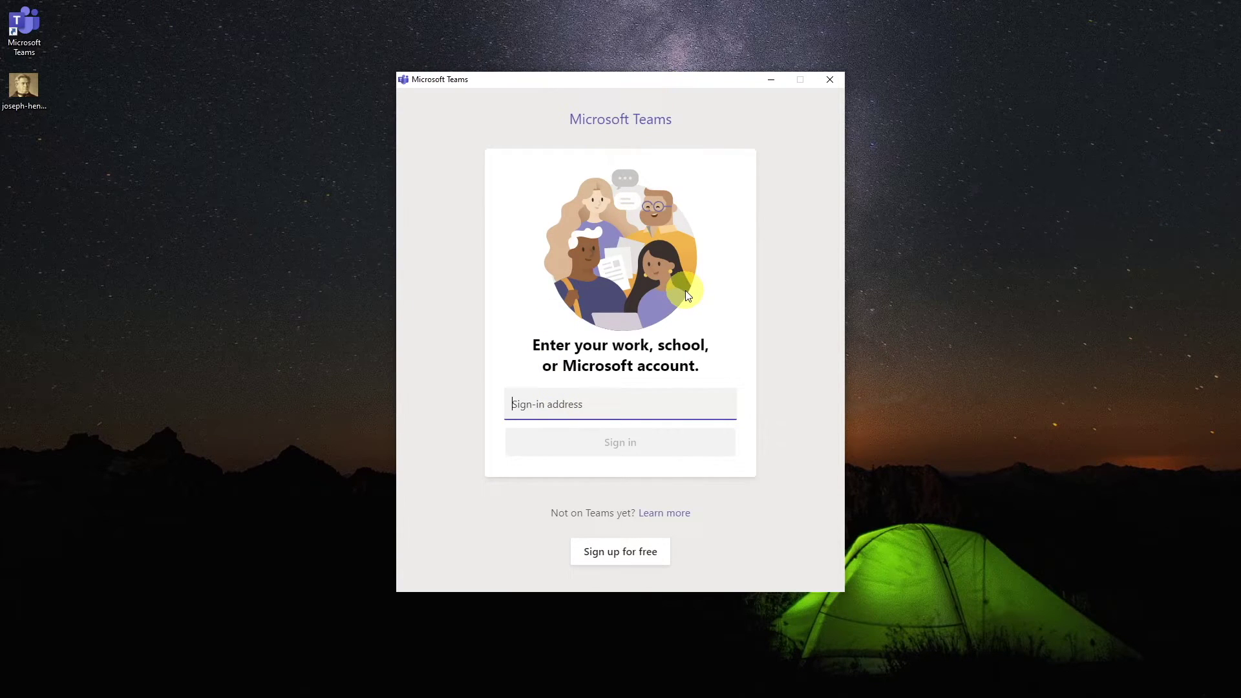
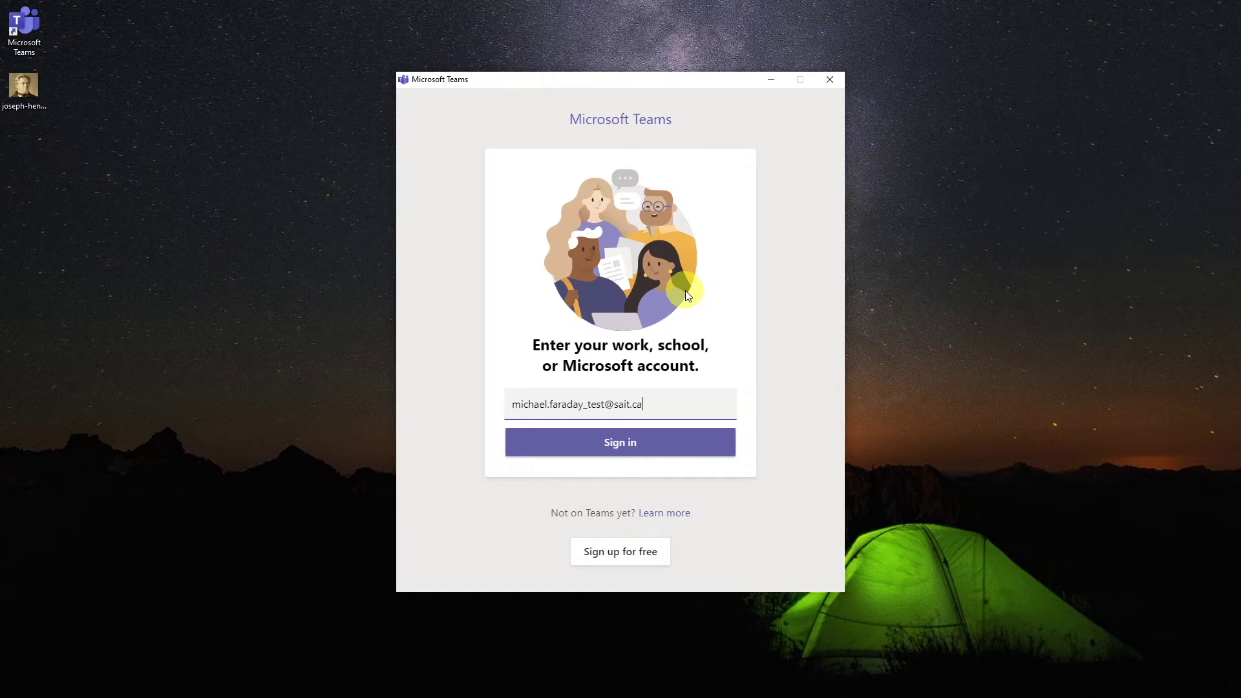
key(Return)
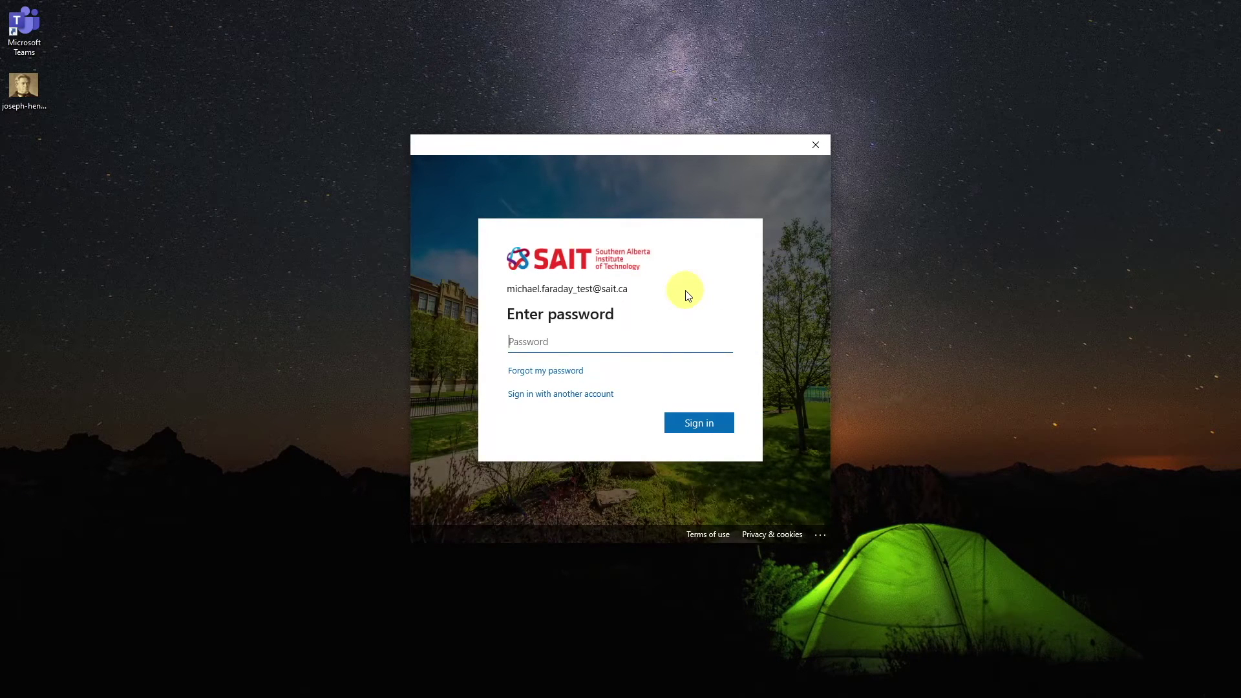
text(•••••••••)
key(Return)
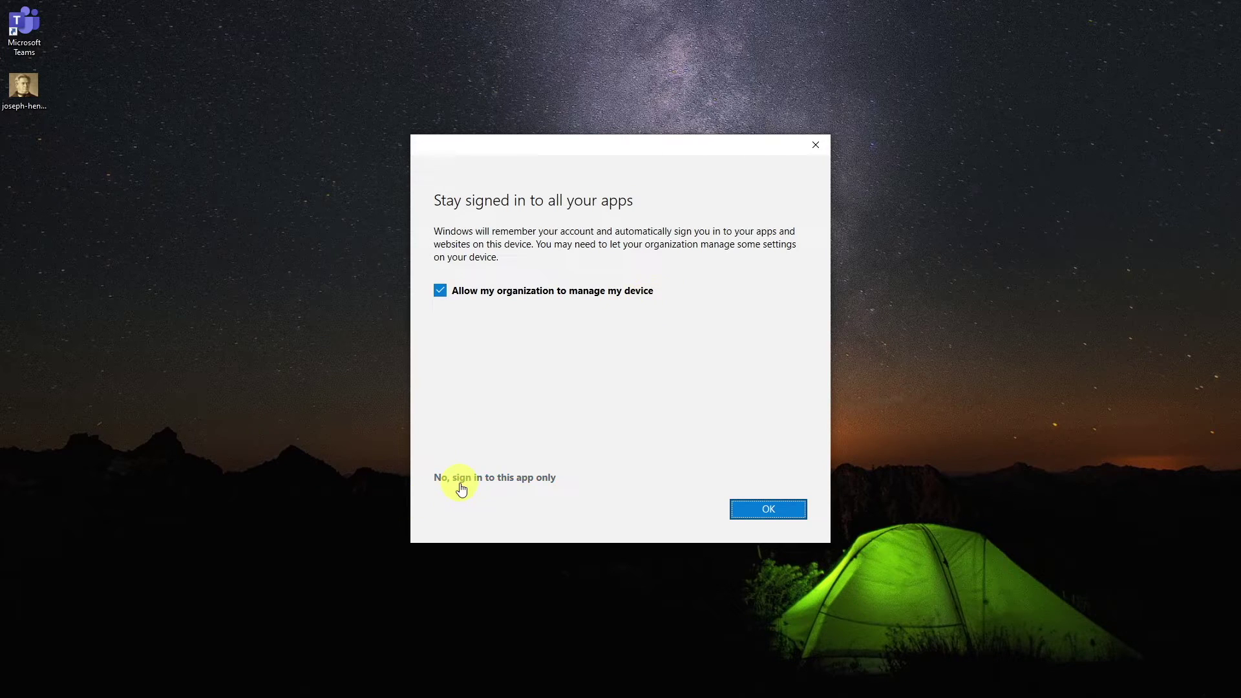
click(440, 291)
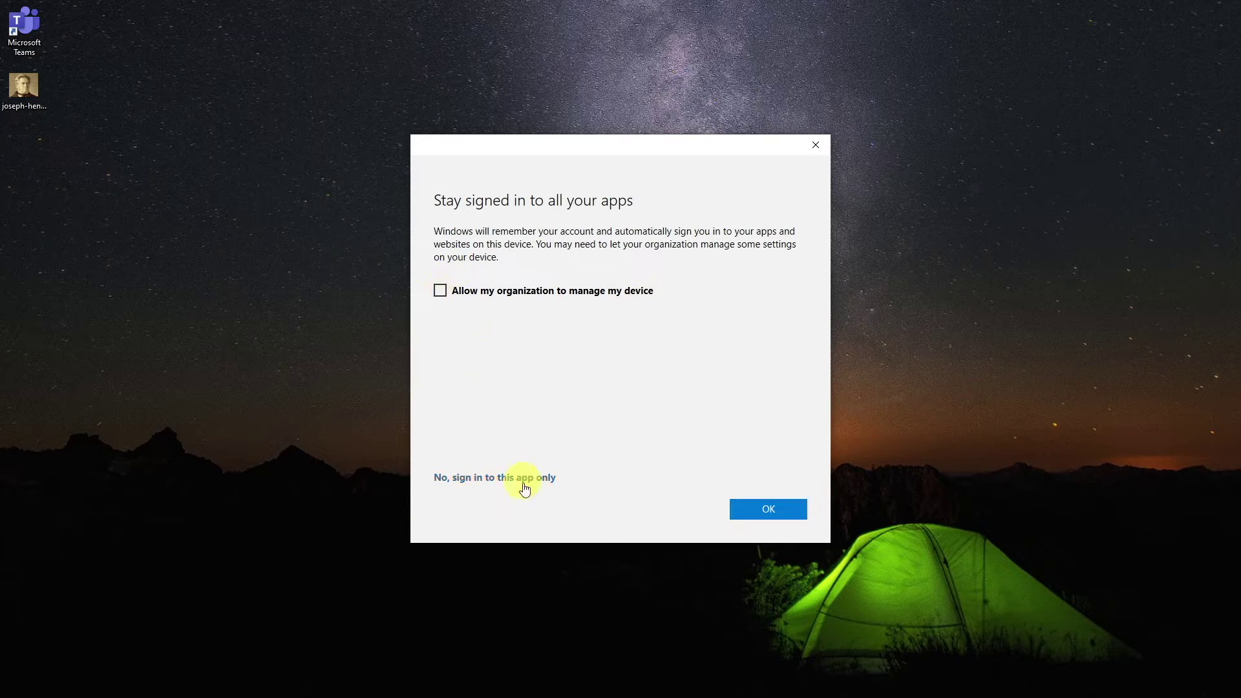
click(529, 479)
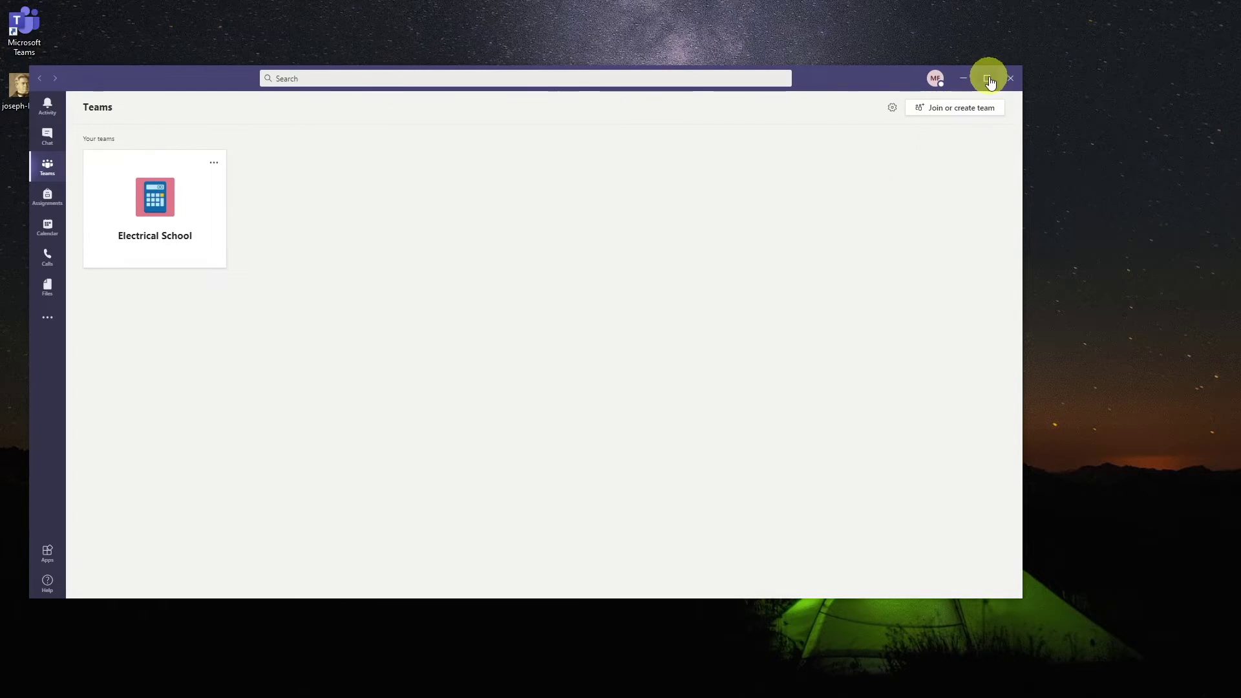
- Maximize Teams and close the welcome dialog, chat tip, 'You made it!' dialog and help panel
click(987, 79)
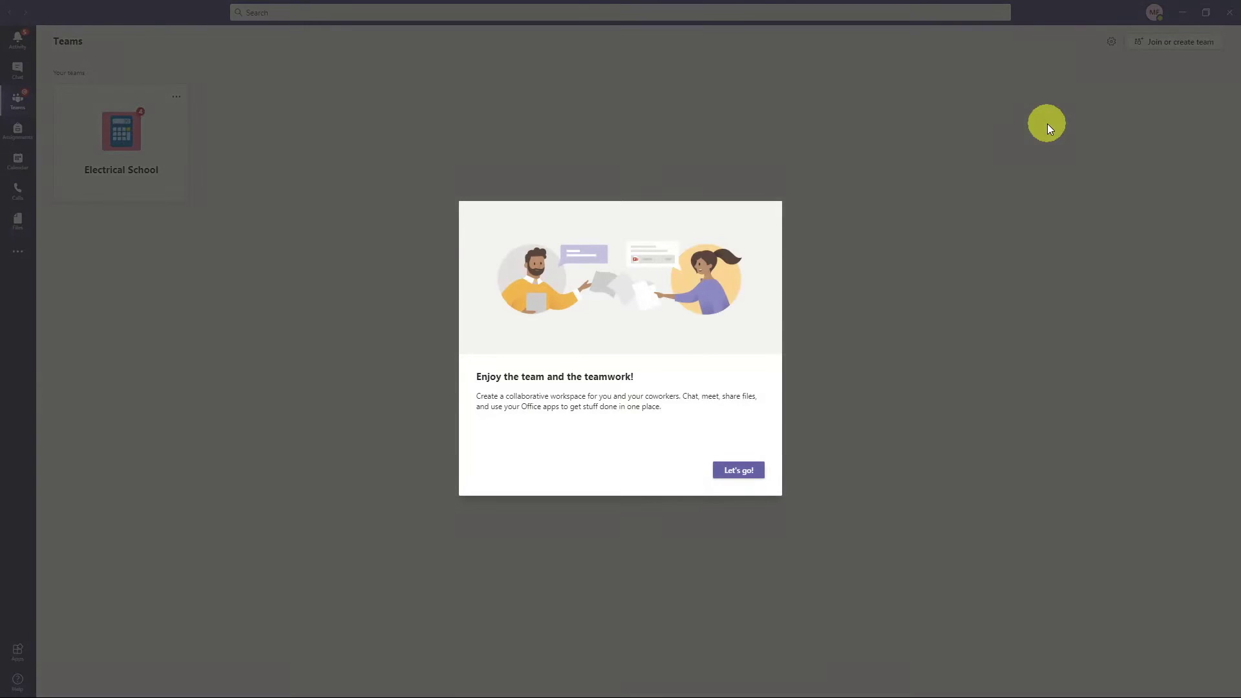
click(725, 472)
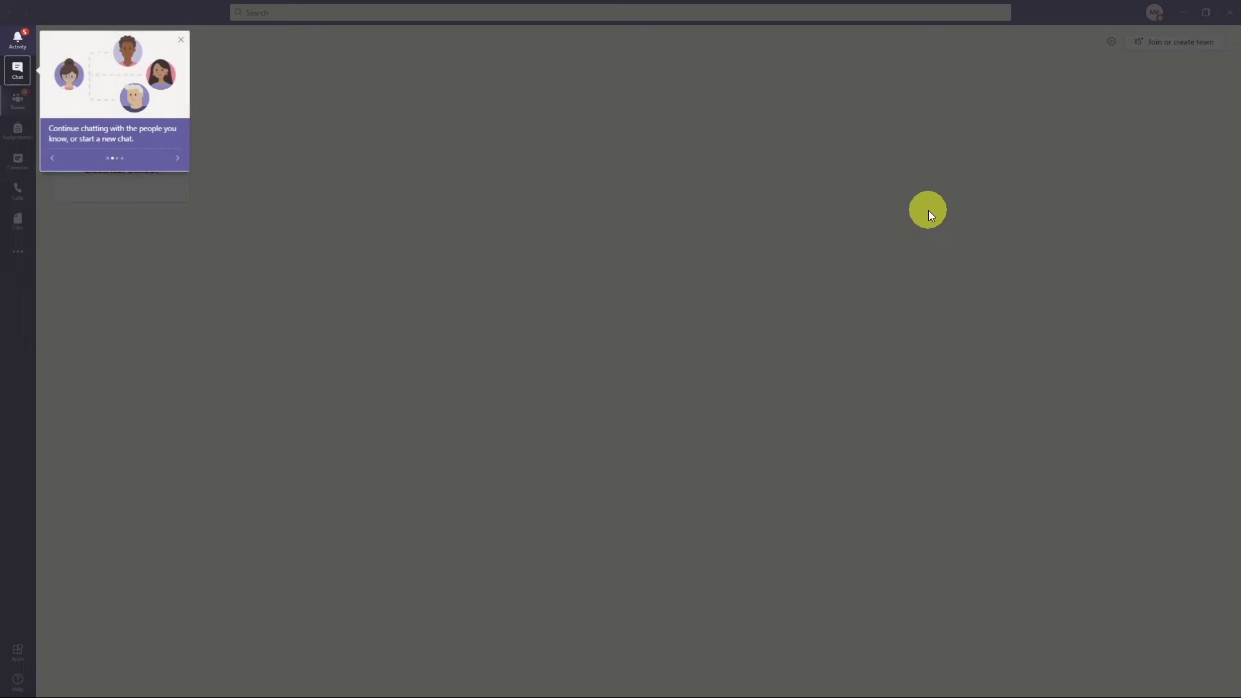
click(181, 40)
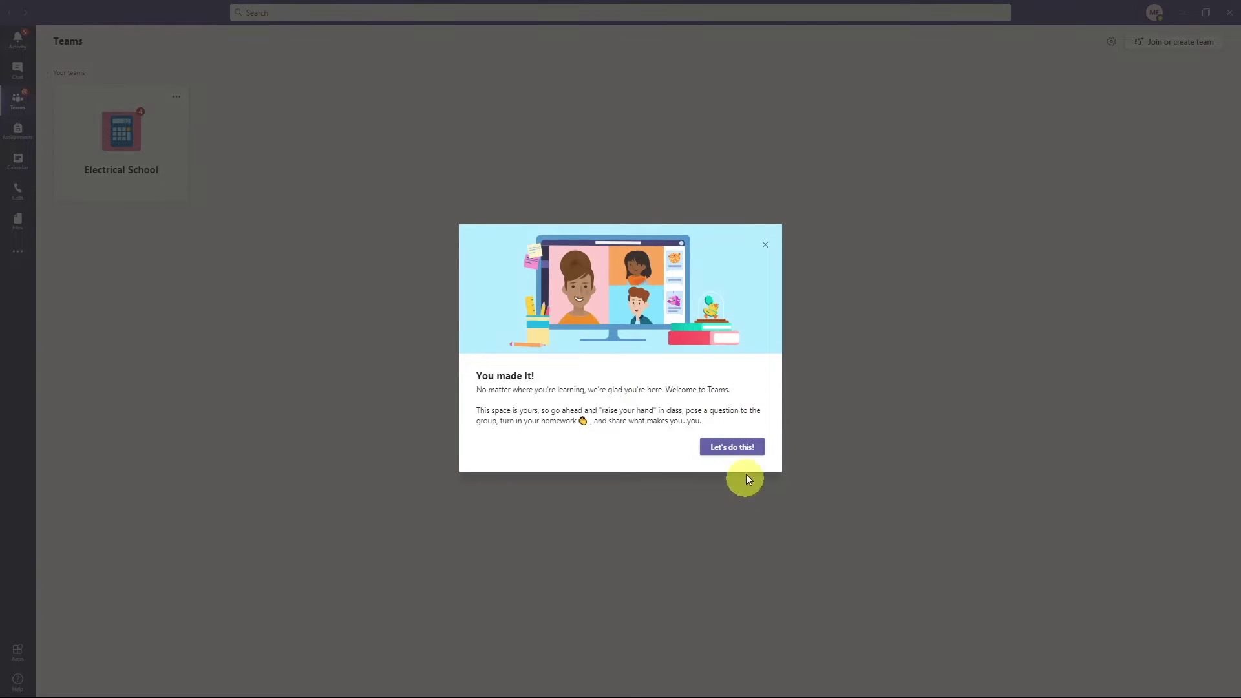
click(763, 250)
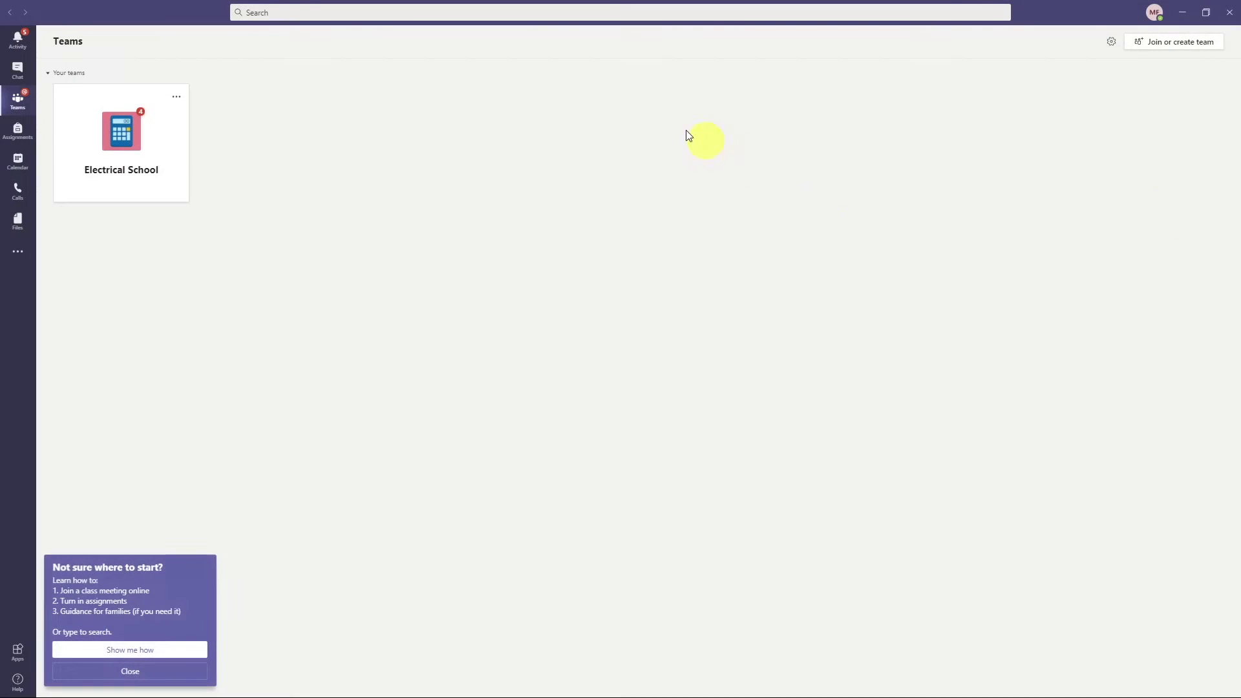
click(162, 671)
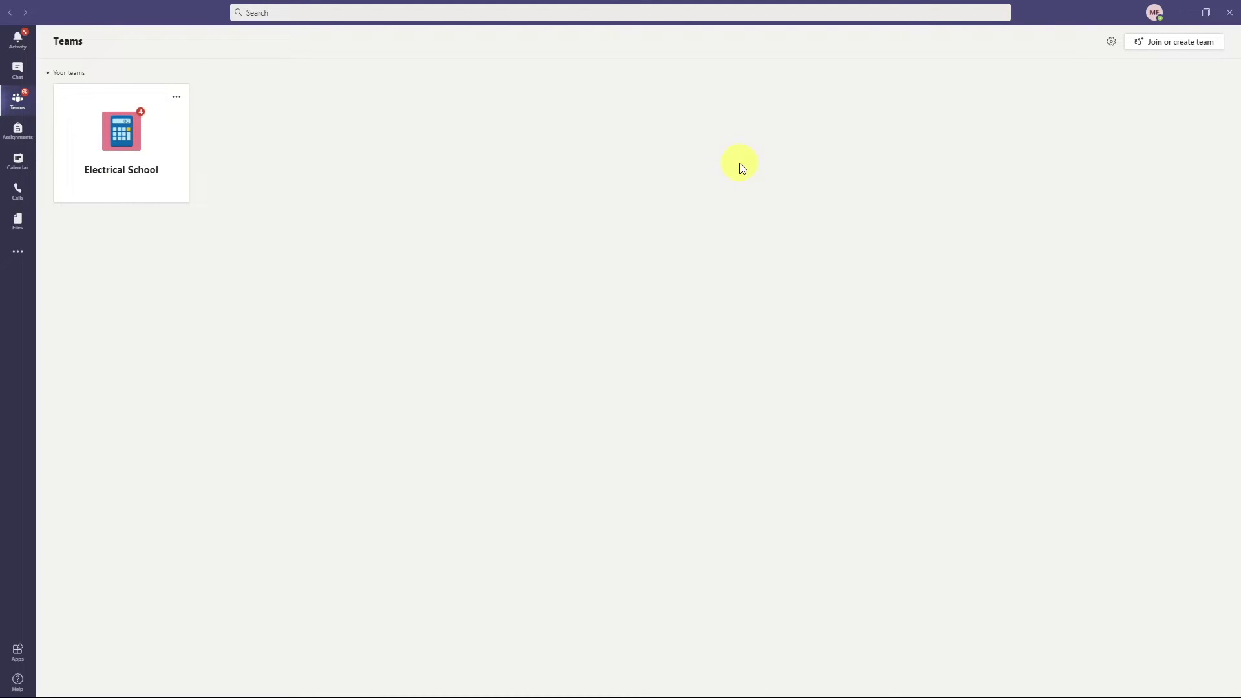
click(17, 106)
click(1110, 42)
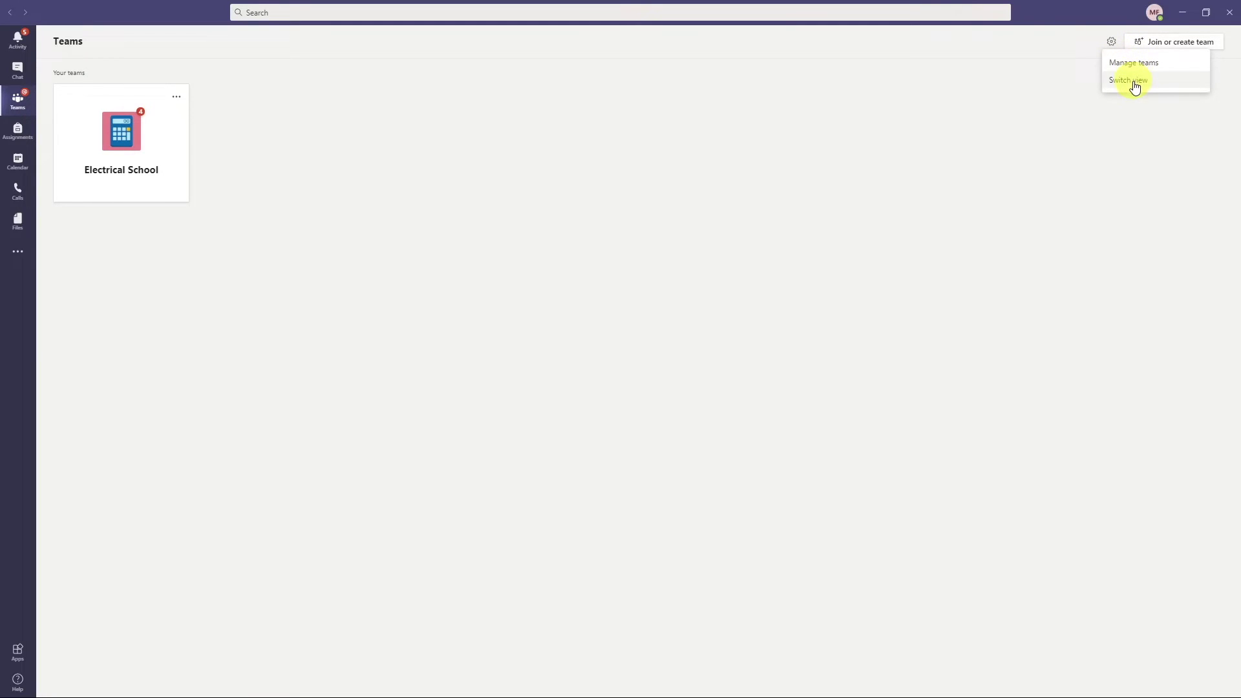
- Switch the teams layout to List, and try the Dark theme before returning to Default
click(1135, 82)
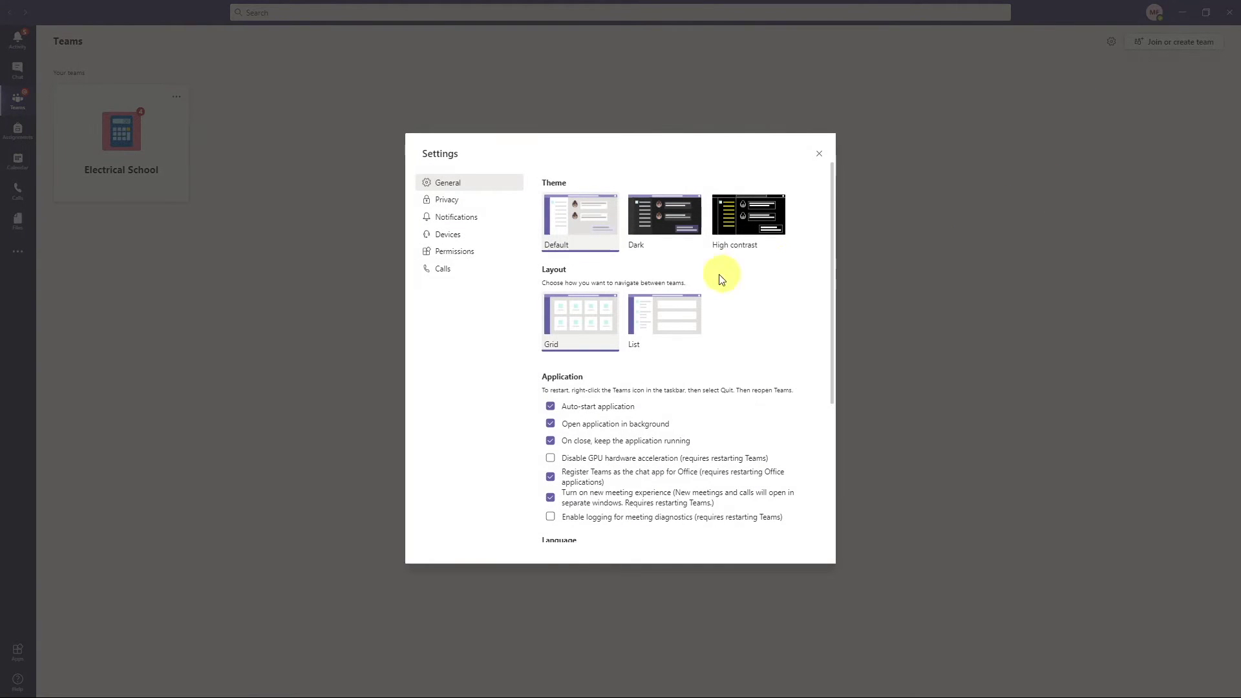
click(653, 326)
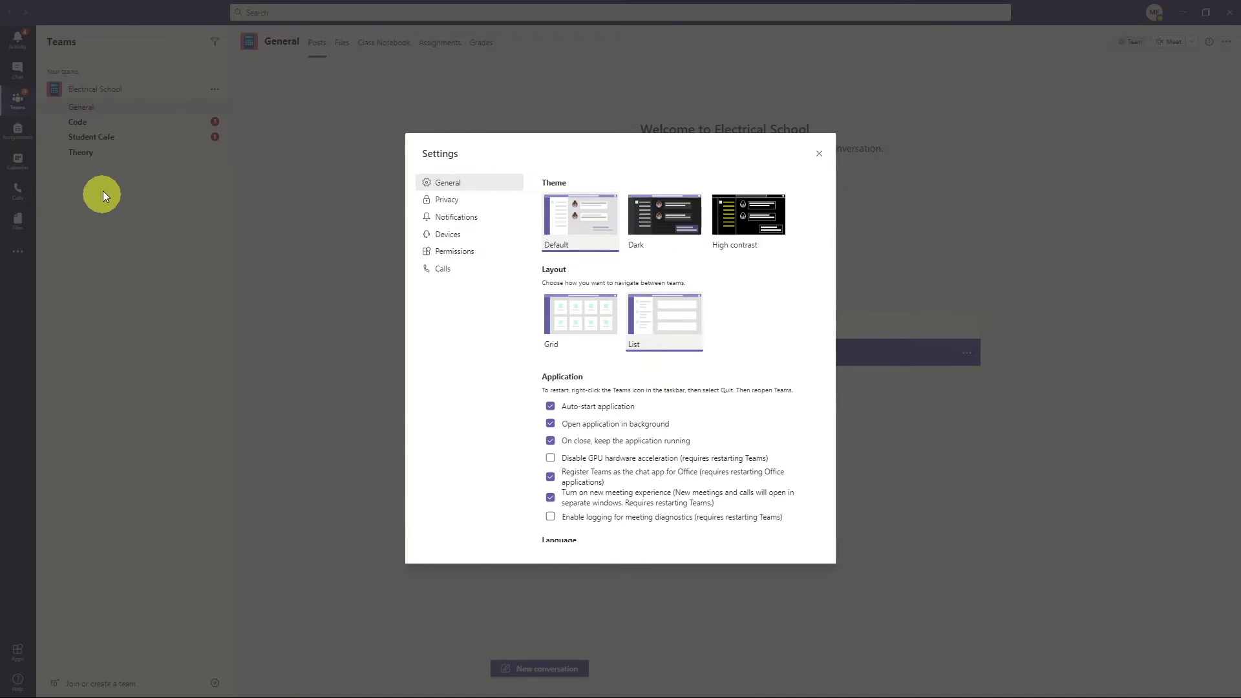
click(678, 220)
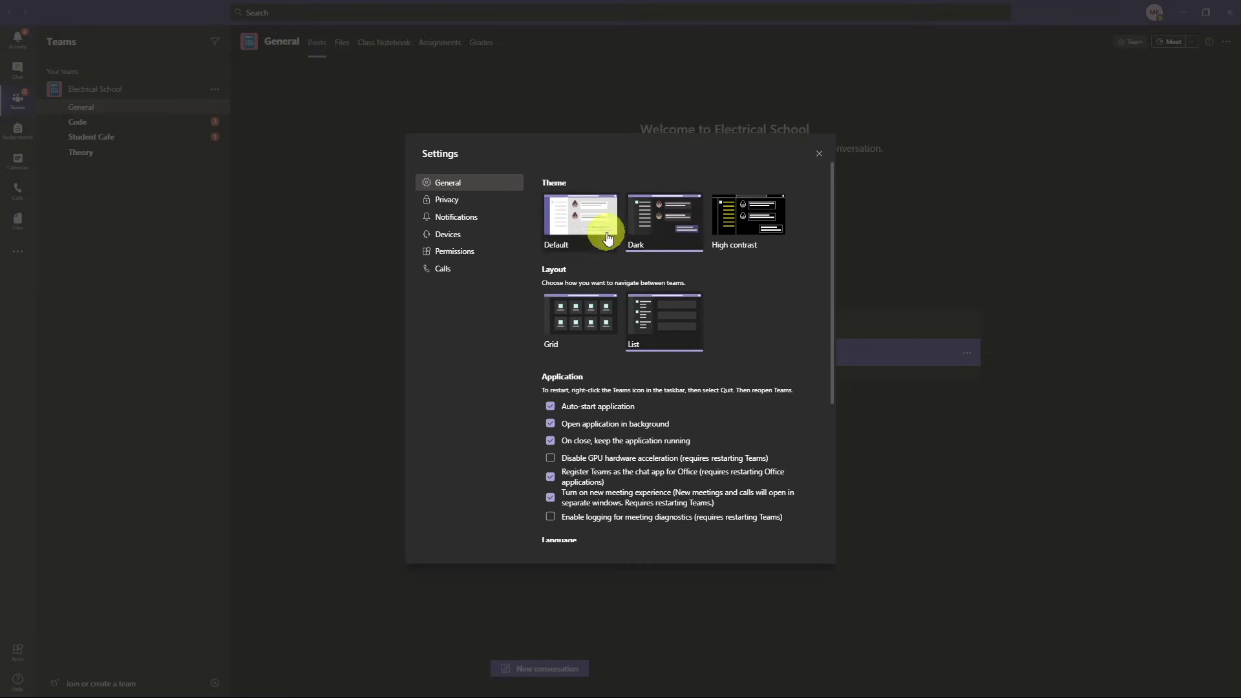
click(596, 230)
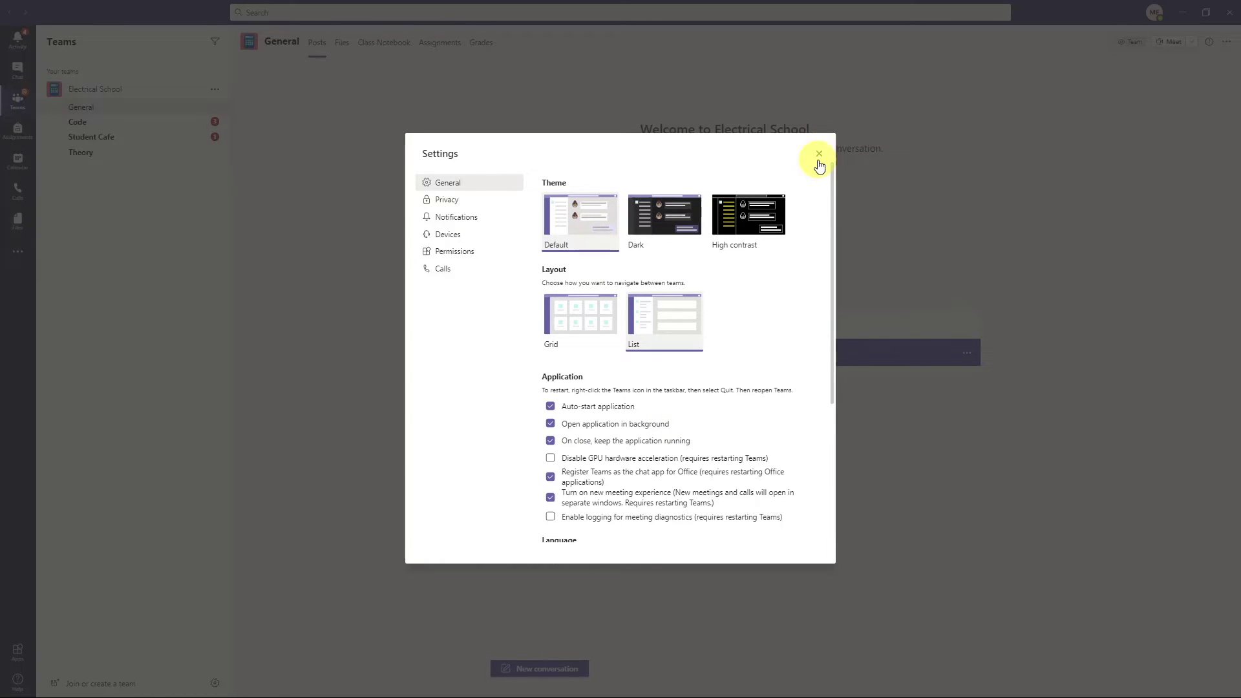
click(818, 154)
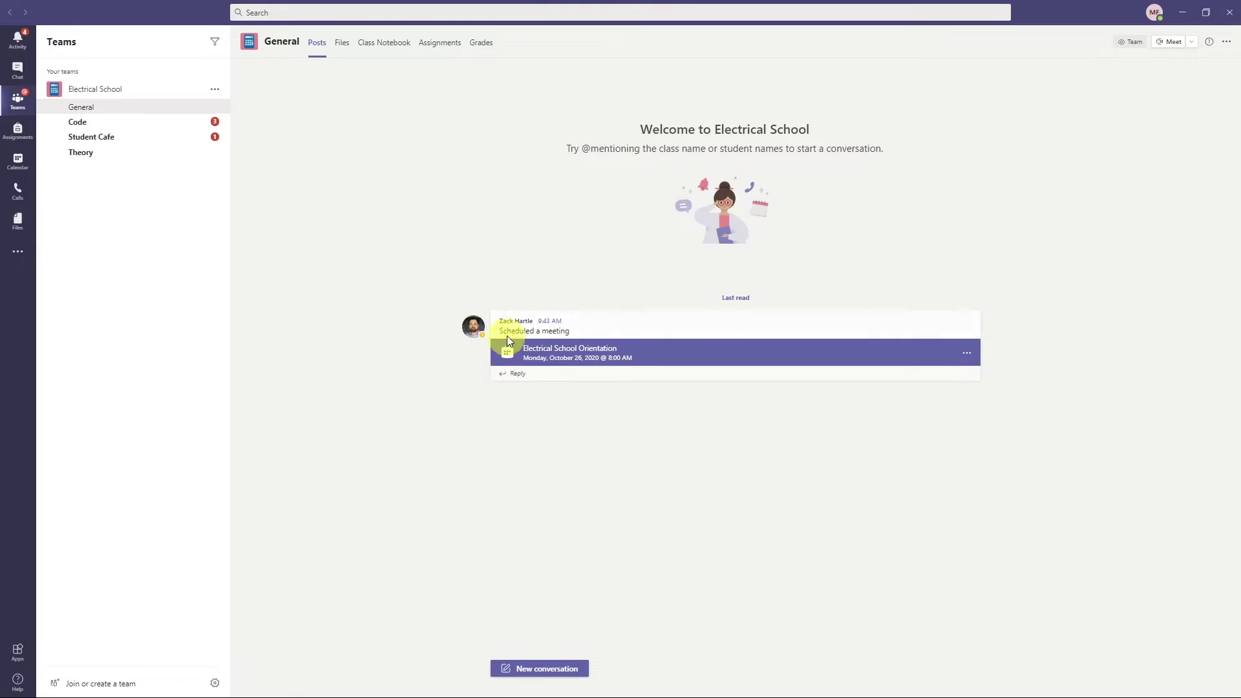
- Look over the General channel's Electrical School Orientation post for October 26
mouse_move(520, 325)
- Open the Student Cafe channel and read the question about the Code homework
click(109, 136)
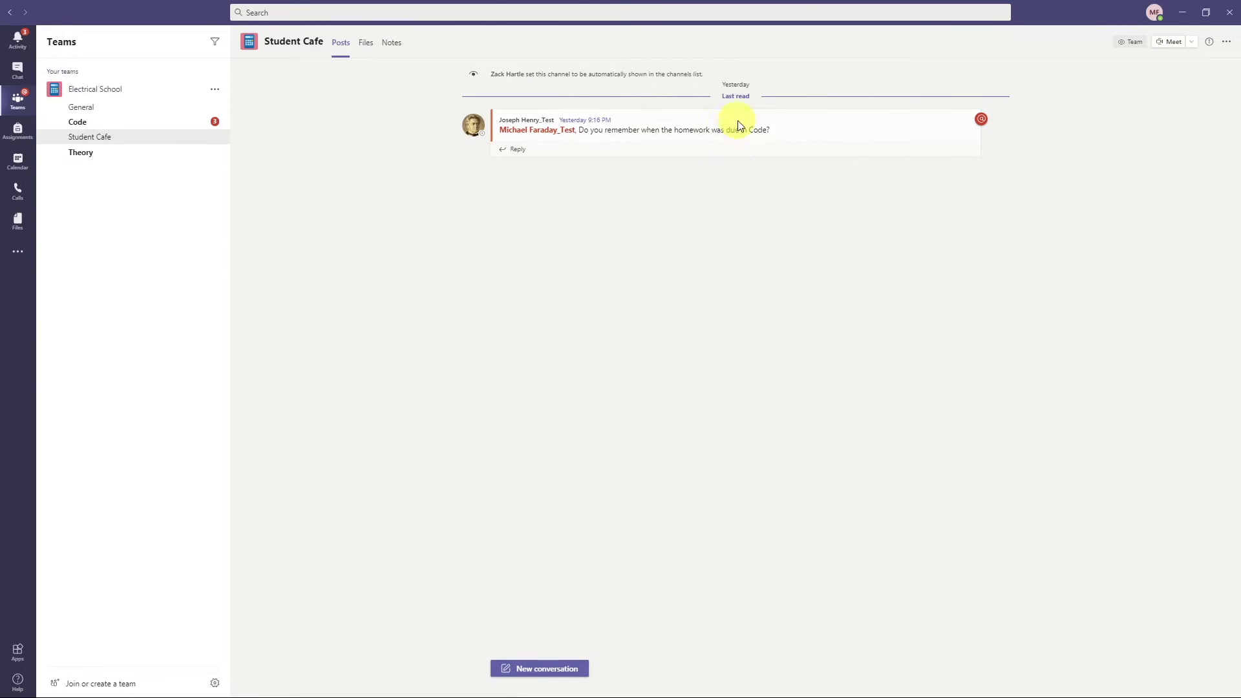
mouse_move(939, 144)
- Start a reply in the full editor and write 'Yes I do!' in bold
click(514, 152)
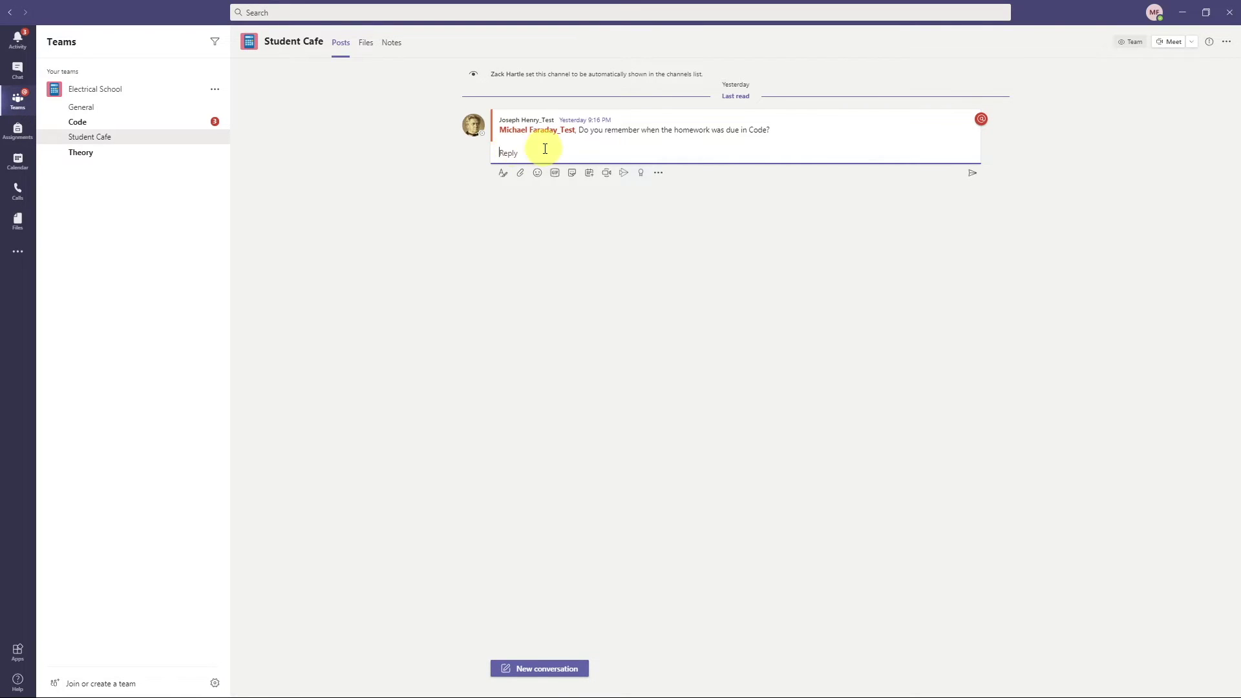
text(YEs)
click(503, 175)
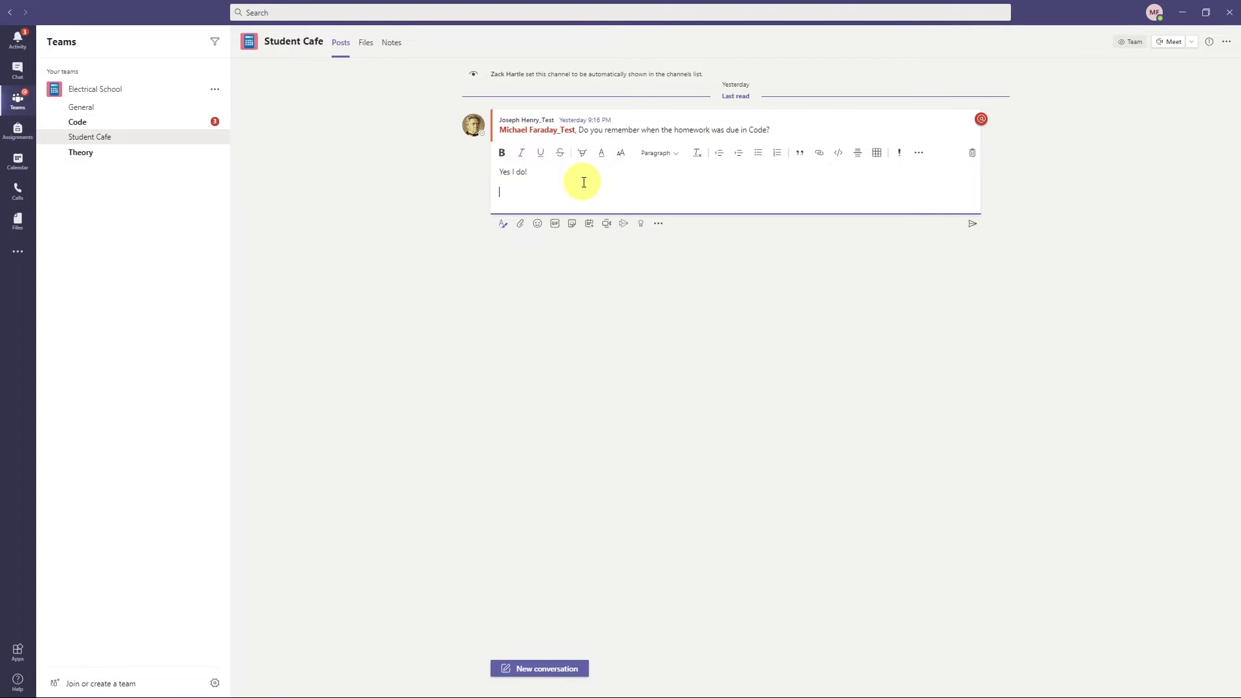
drag(540, 172, 479, 172)
click(502, 152)
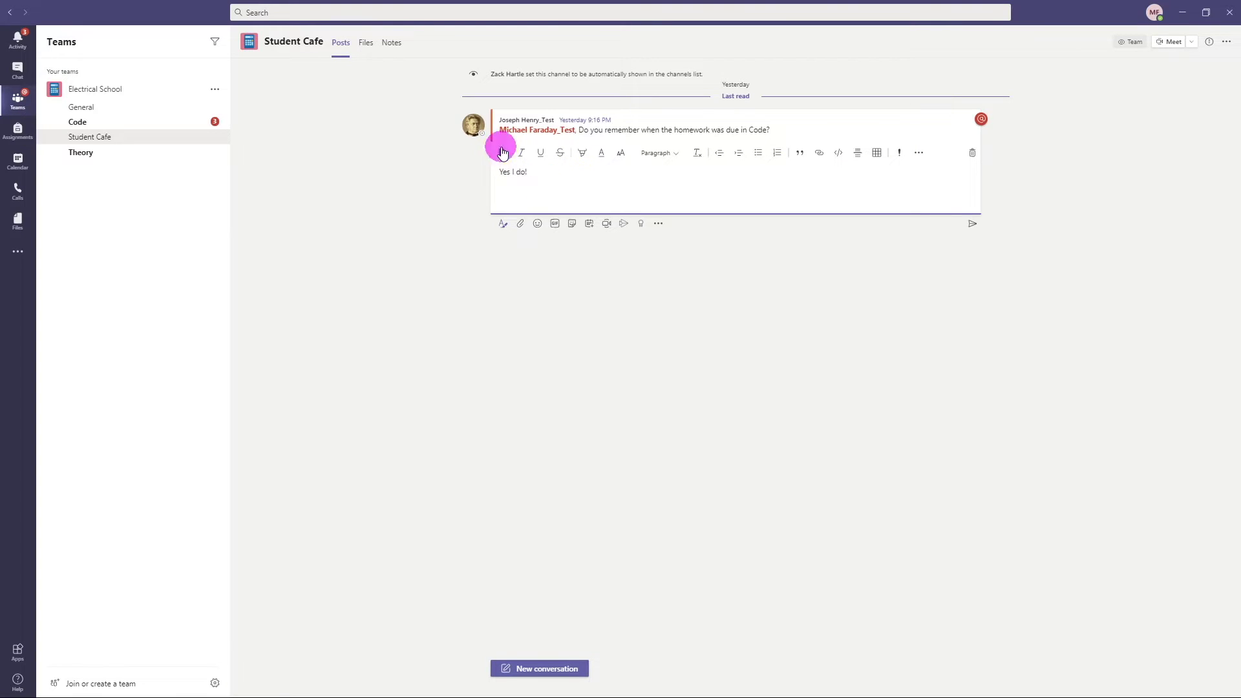
click(540, 174)
key(Return)
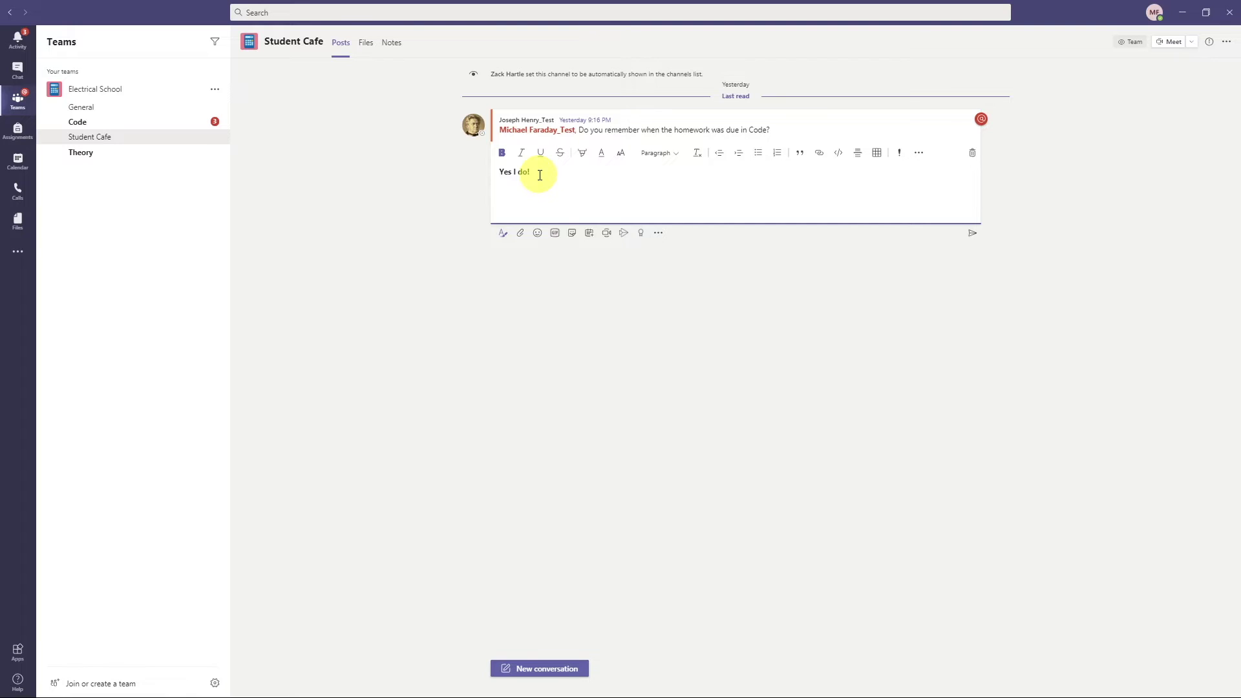
- Mention the asker on a new line and add 'It is due tomorrow at 1pm'
text(@)
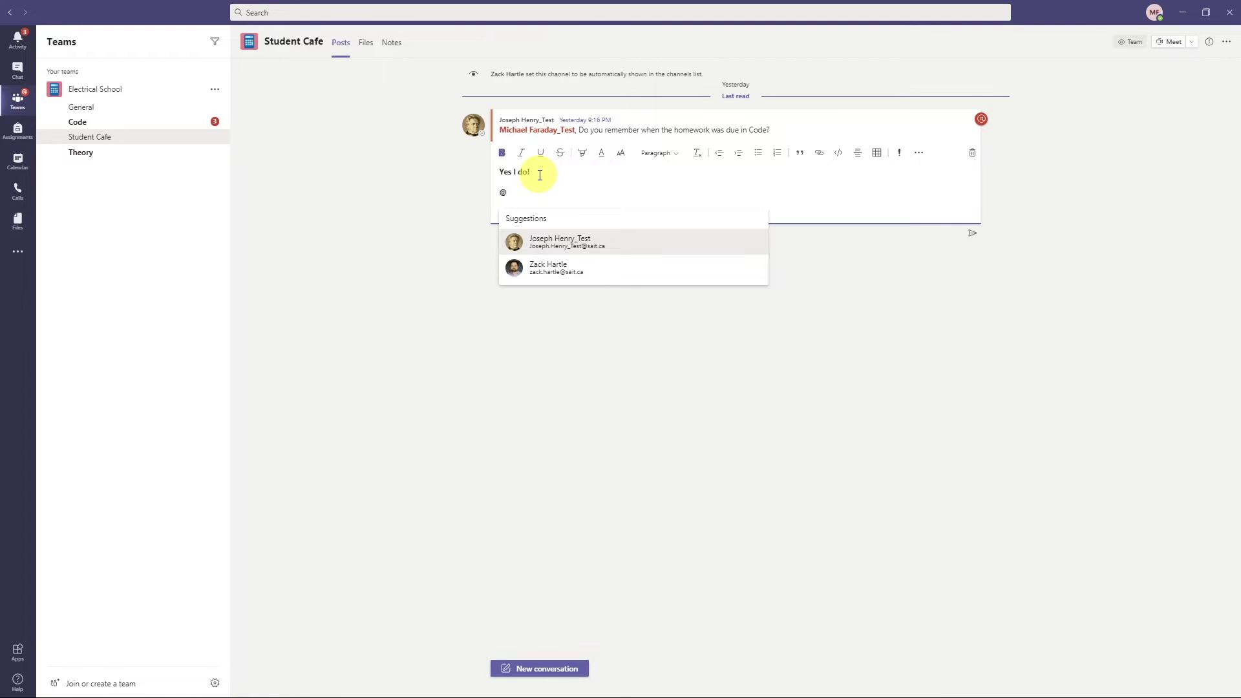
key(Return)
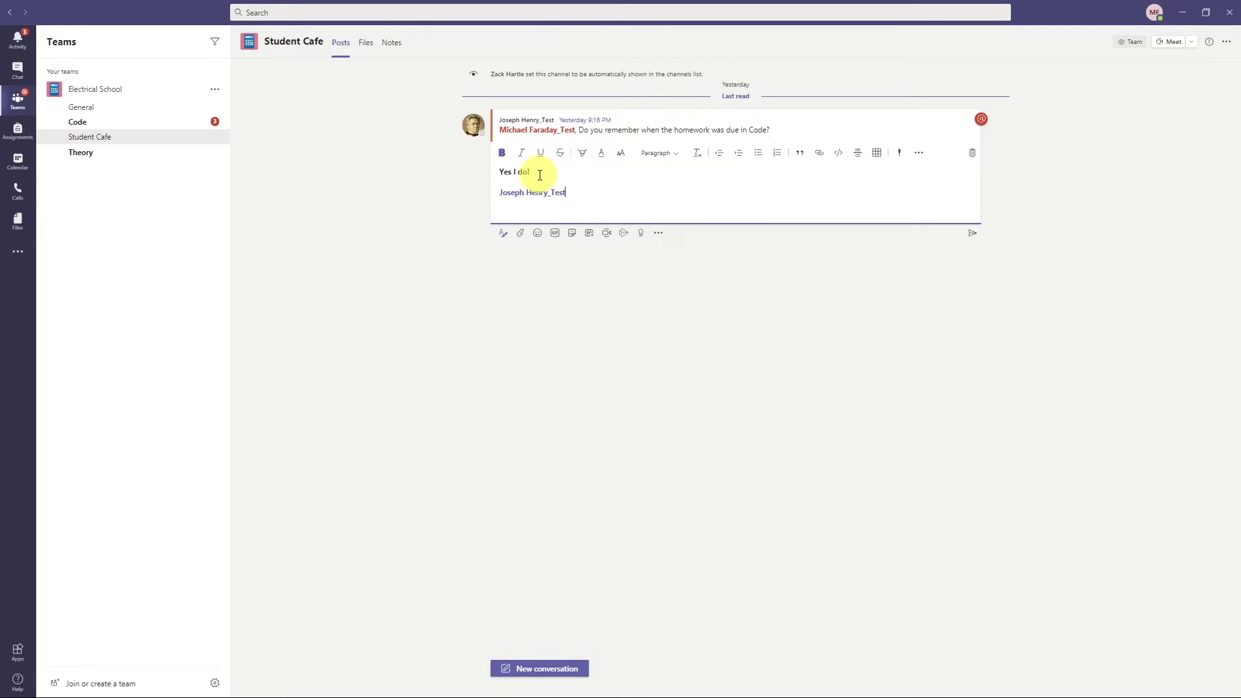
key(Return)
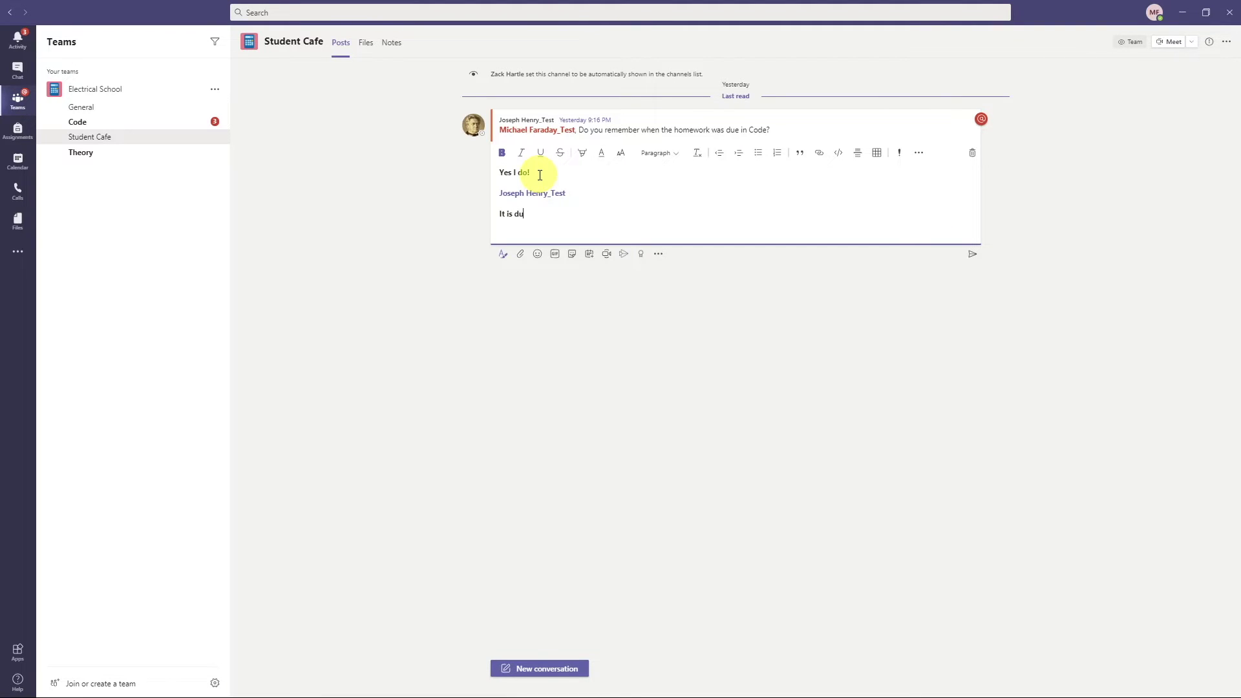
text(It is due tomorrow at 1pm)
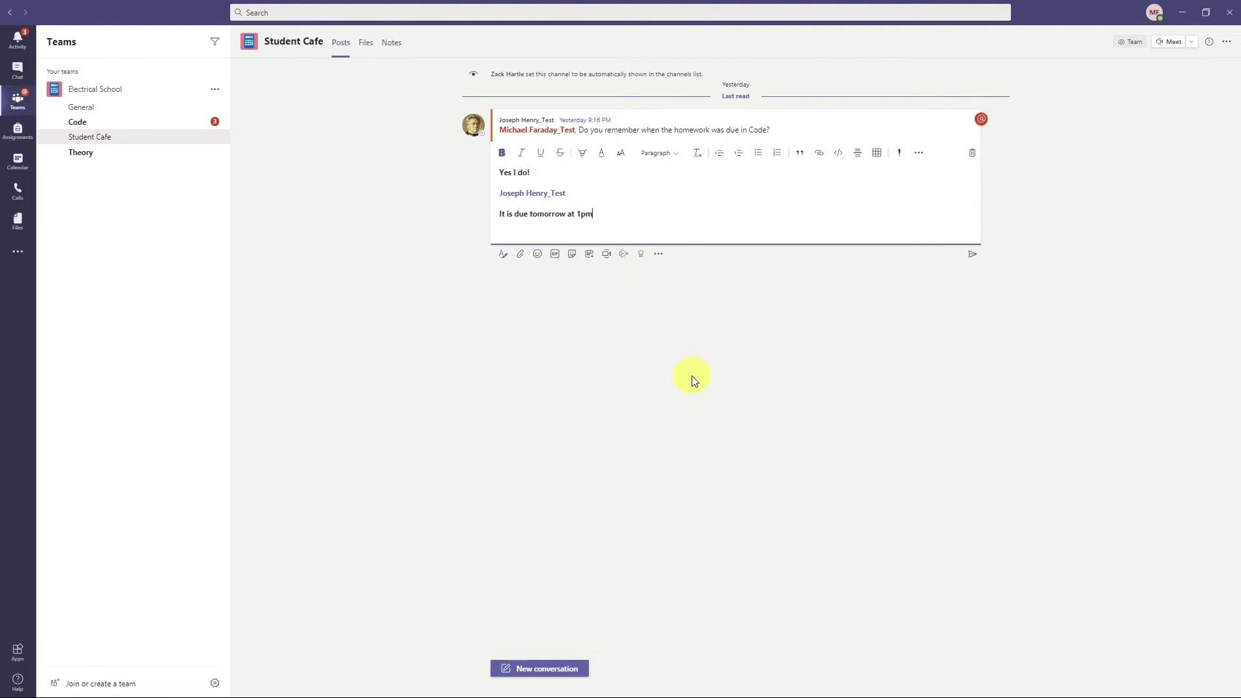
key(Return)
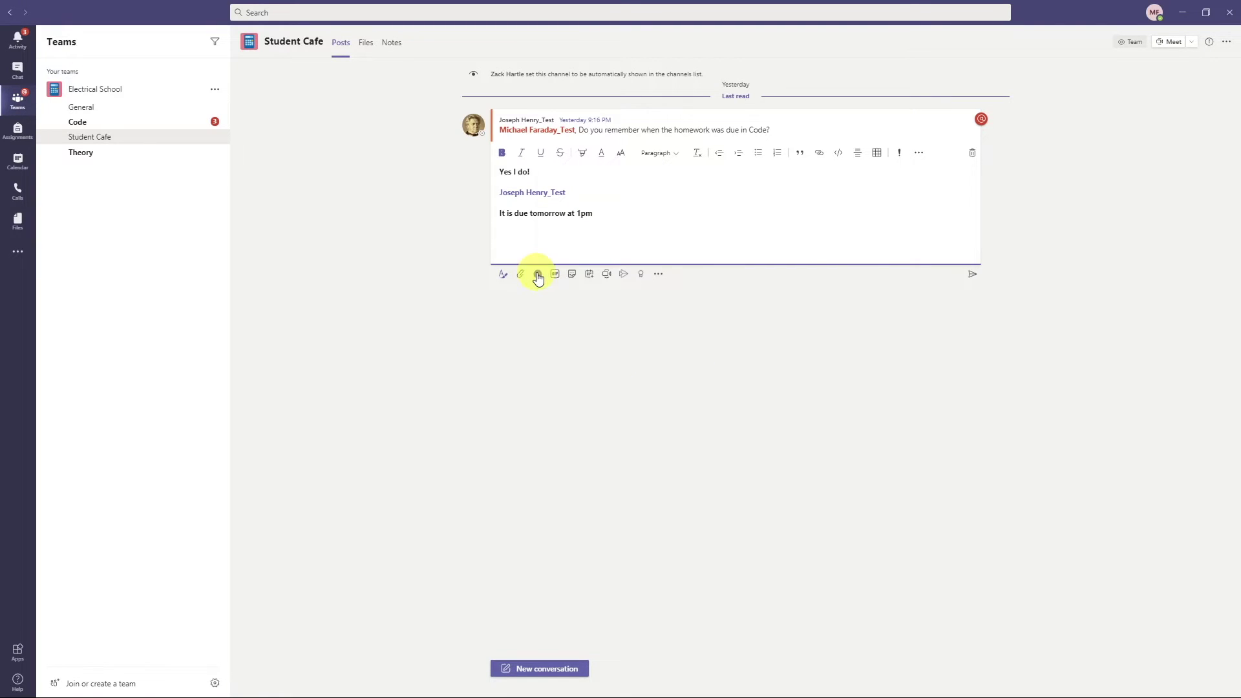
- Insert the dog-and-pumpkin GIF into the reply and post it under the homework question
click(538, 275)
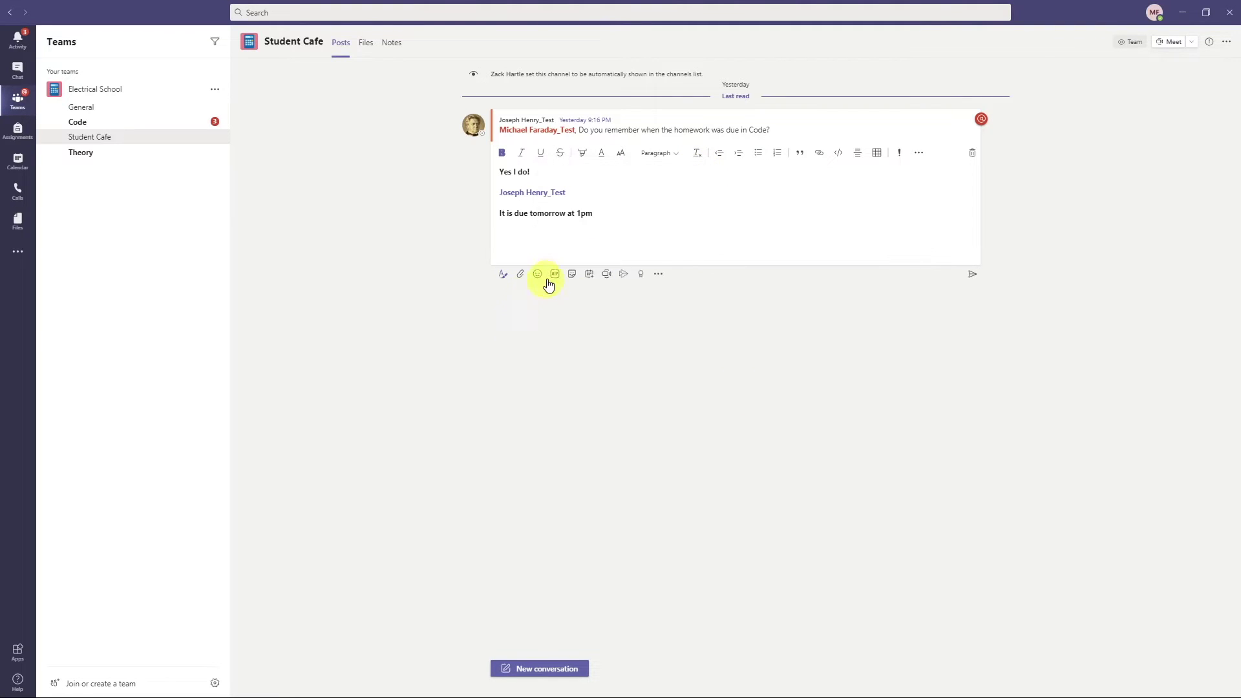
click(554, 274)
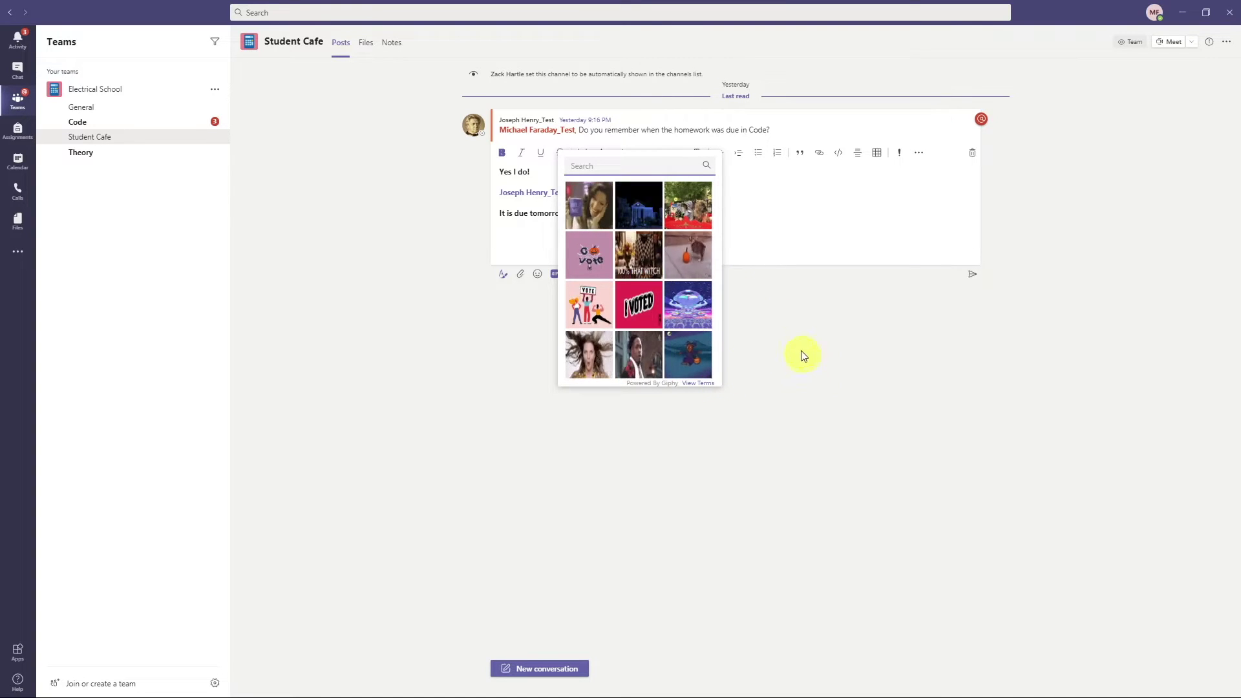
click(688, 255)
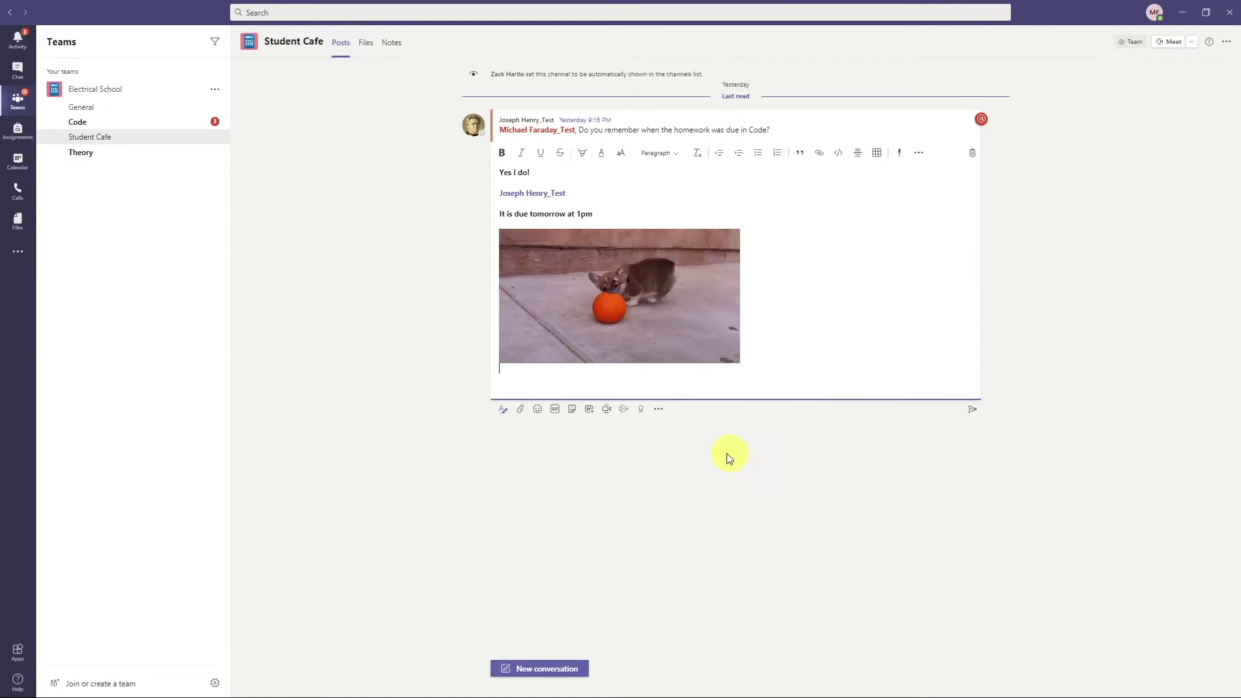
click(572, 410)
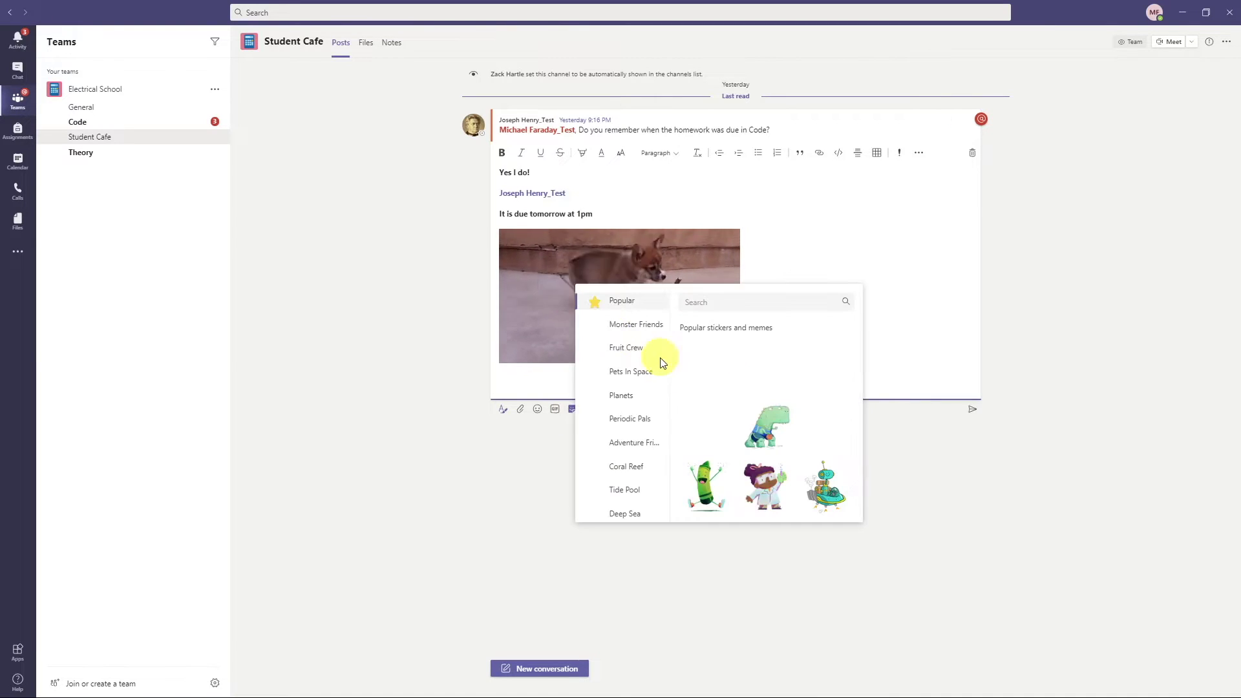
click(540, 534)
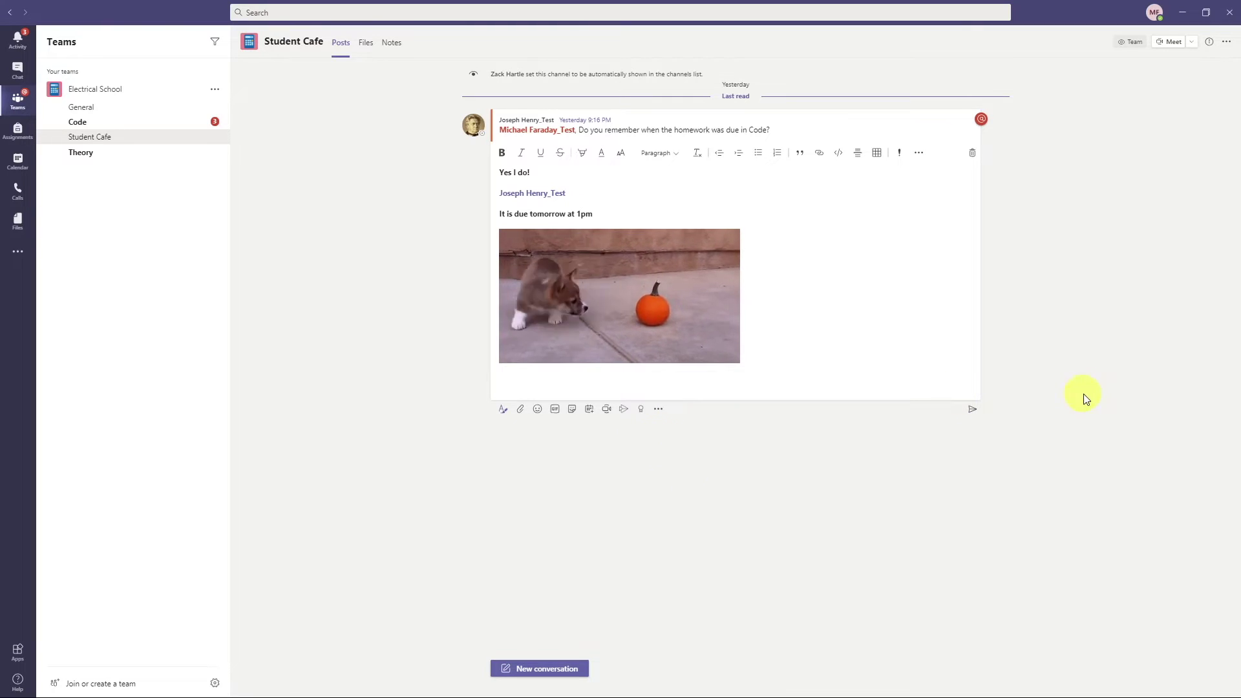
click(968, 410)
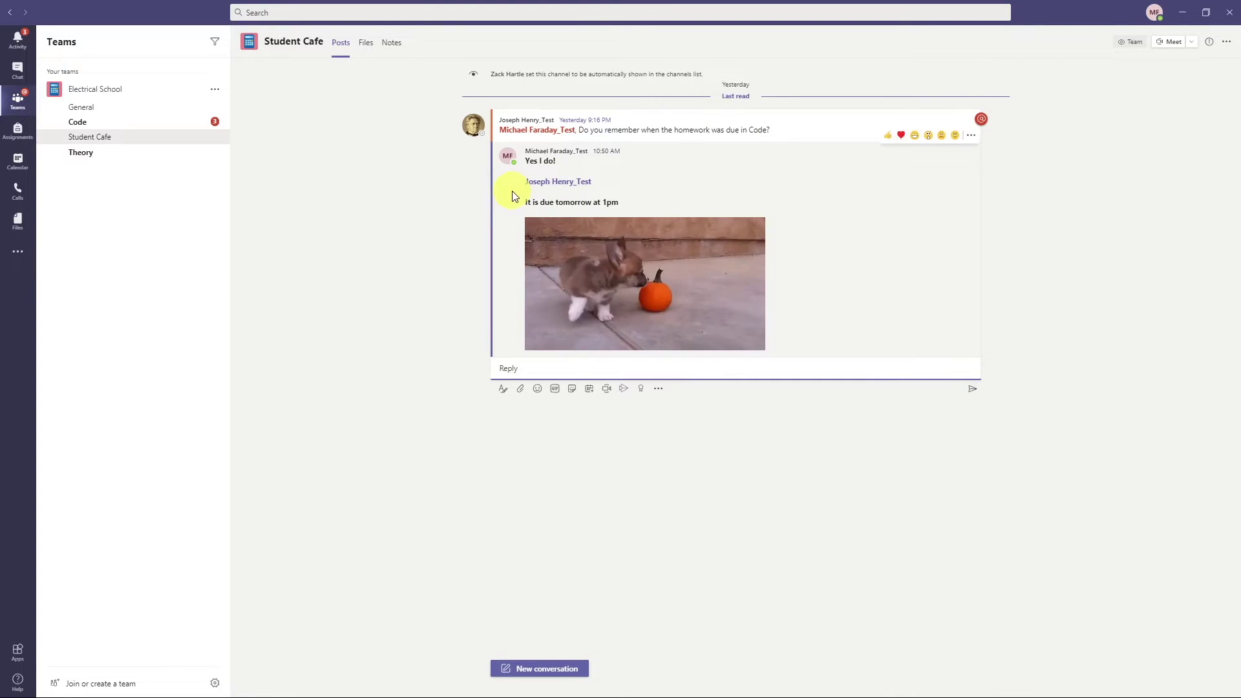
- Start a new Student Cafe post with the subject 'Question #2 on Assignment'
click(524, 669)
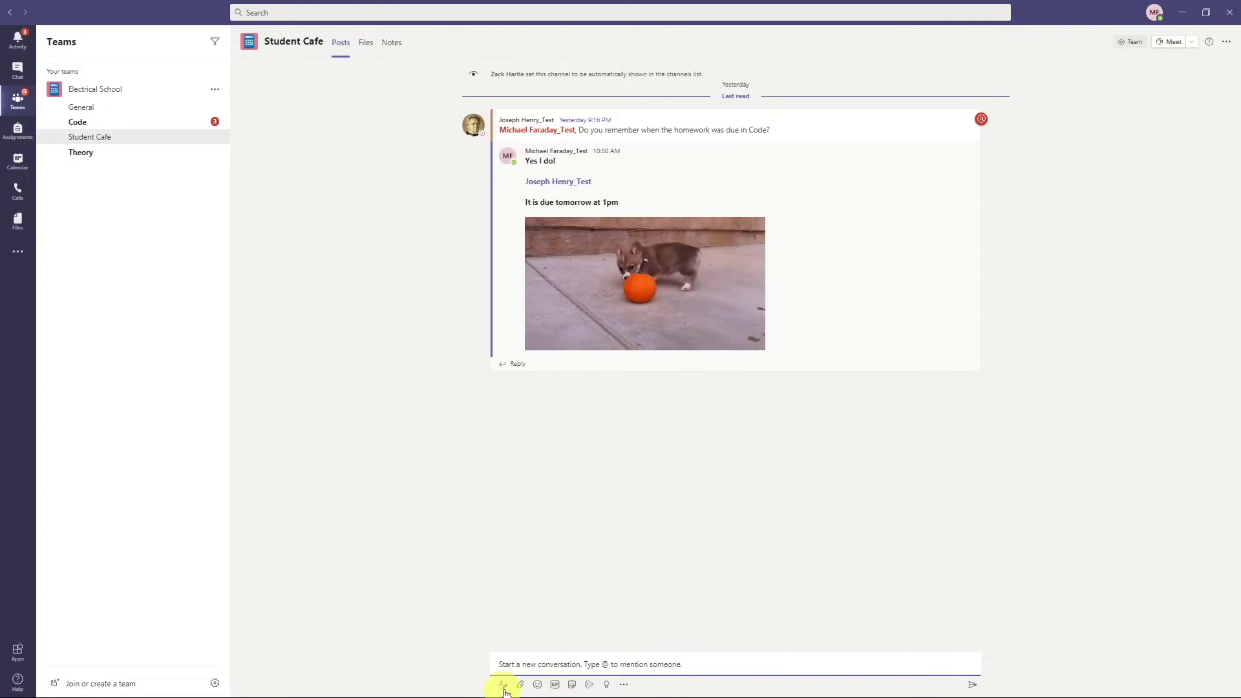
click(502, 684)
click(514, 613)
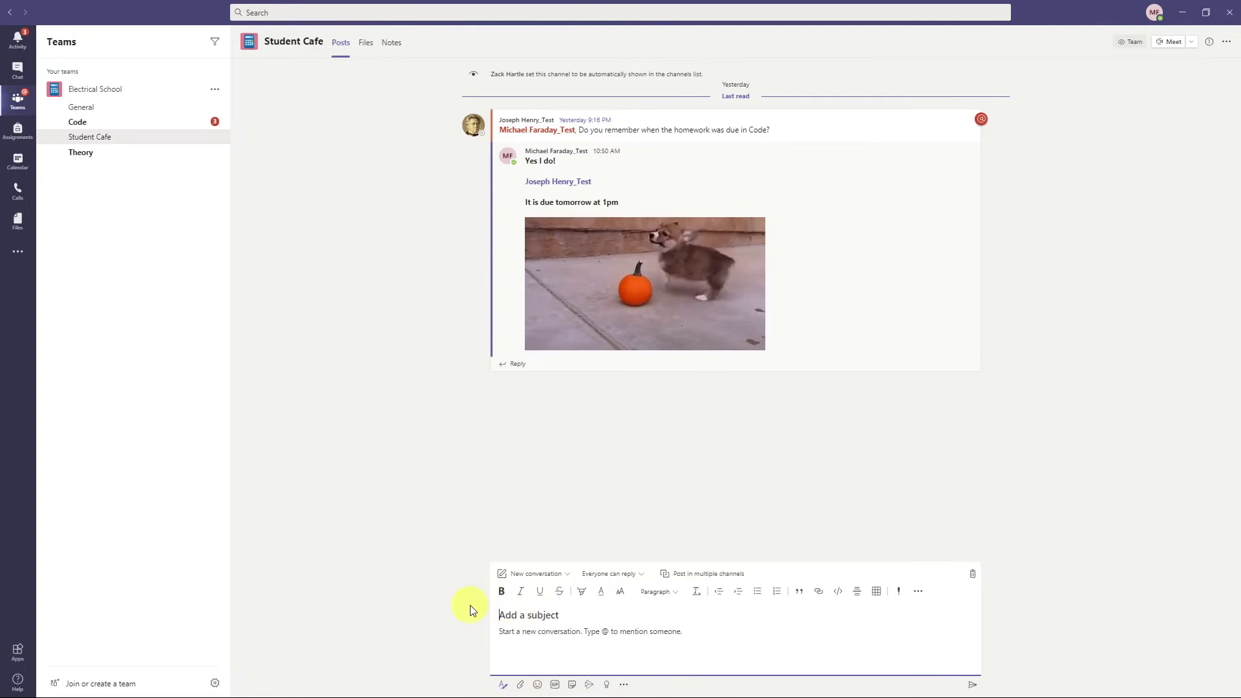
text(Question)
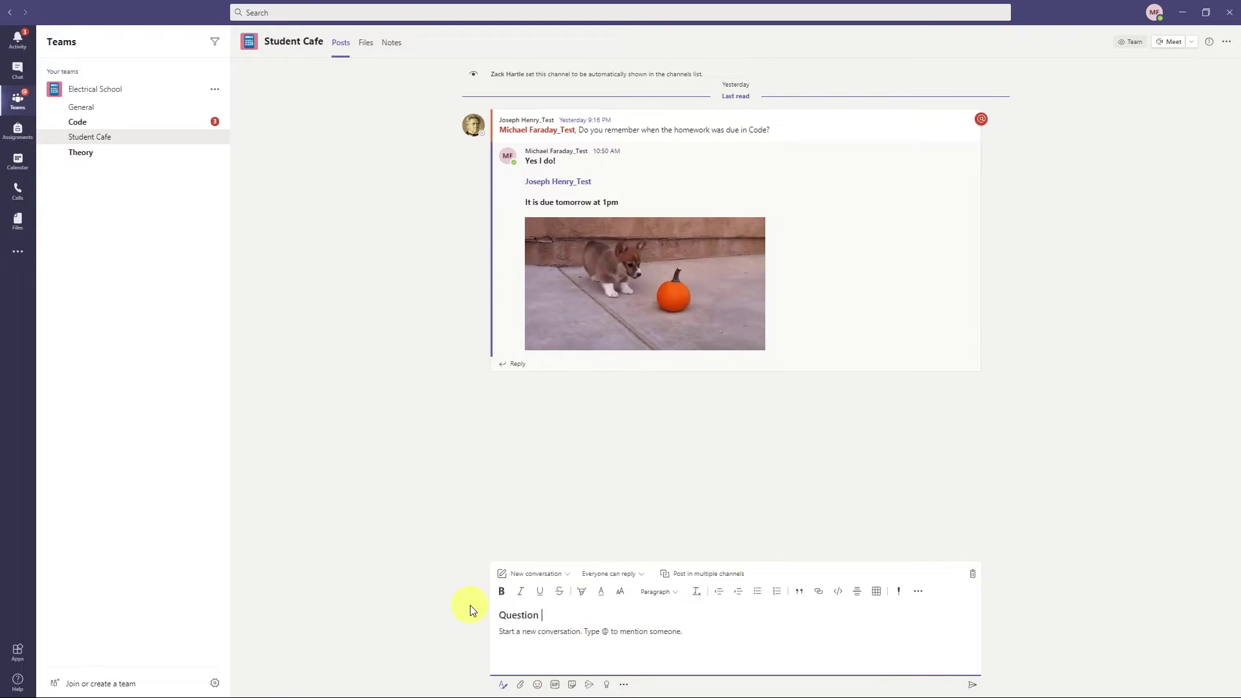
text( #2 on )
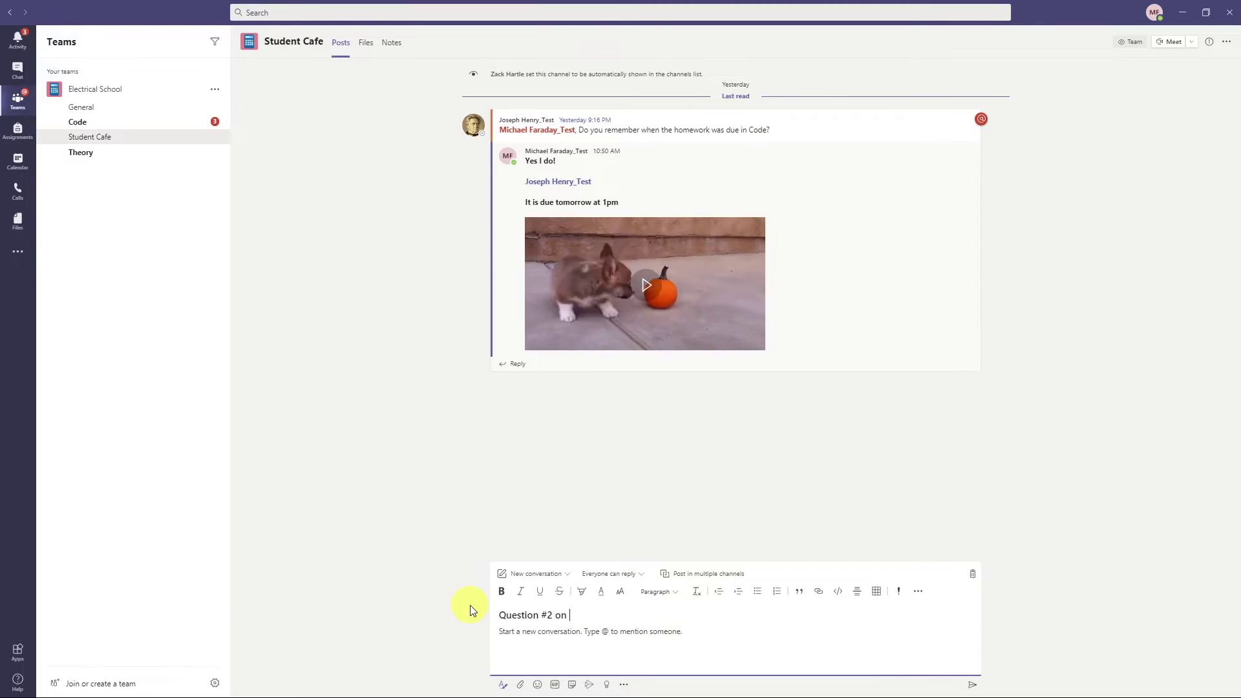
text(Assignment)
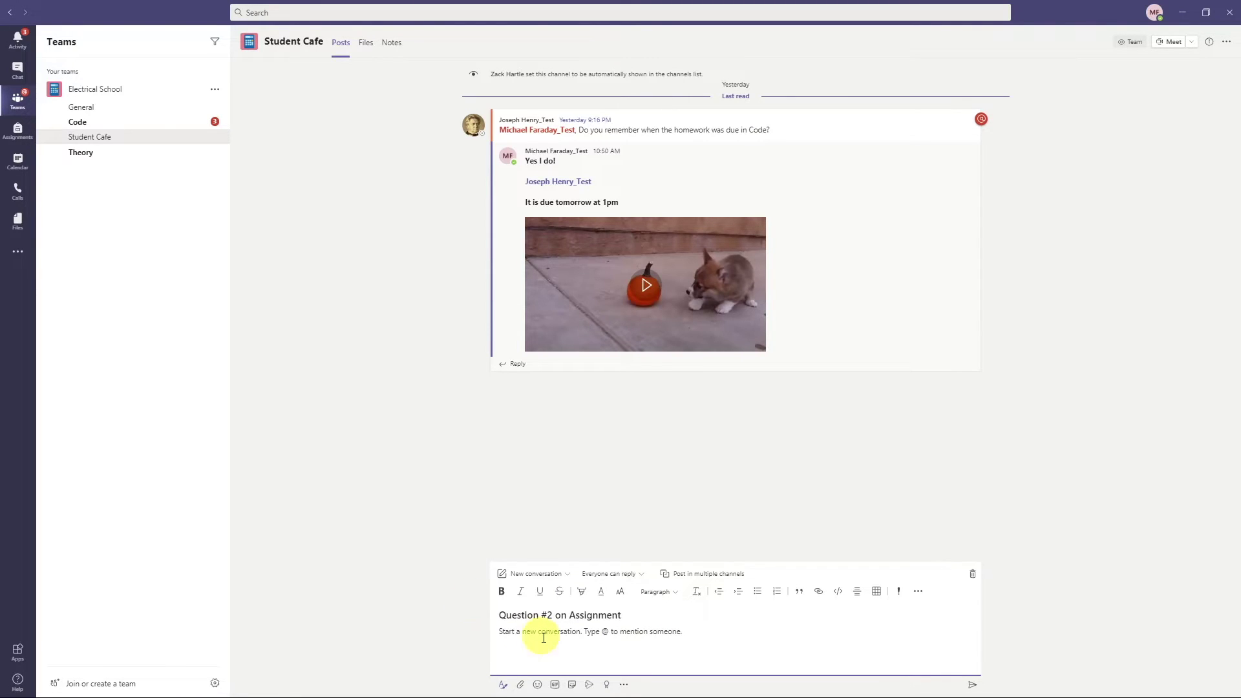
click(549, 640)
text(Hello eveyrone, Having trouble with question 2. Can anyone help?)
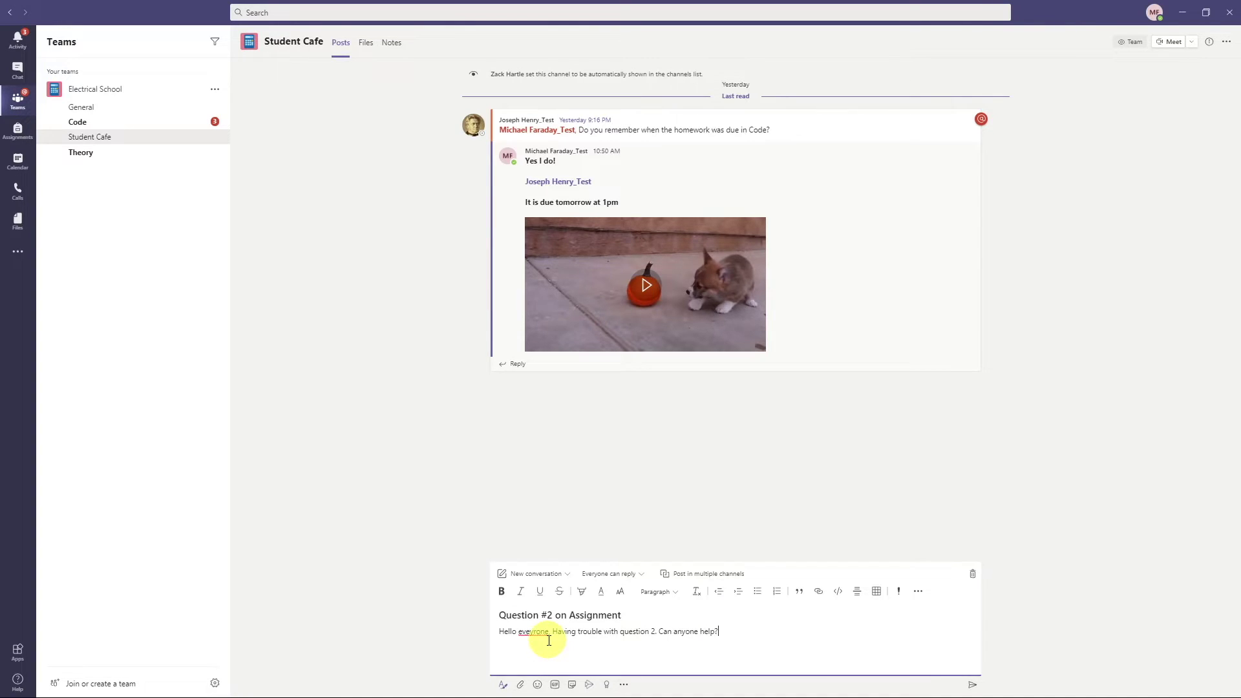
right_click(534, 630)
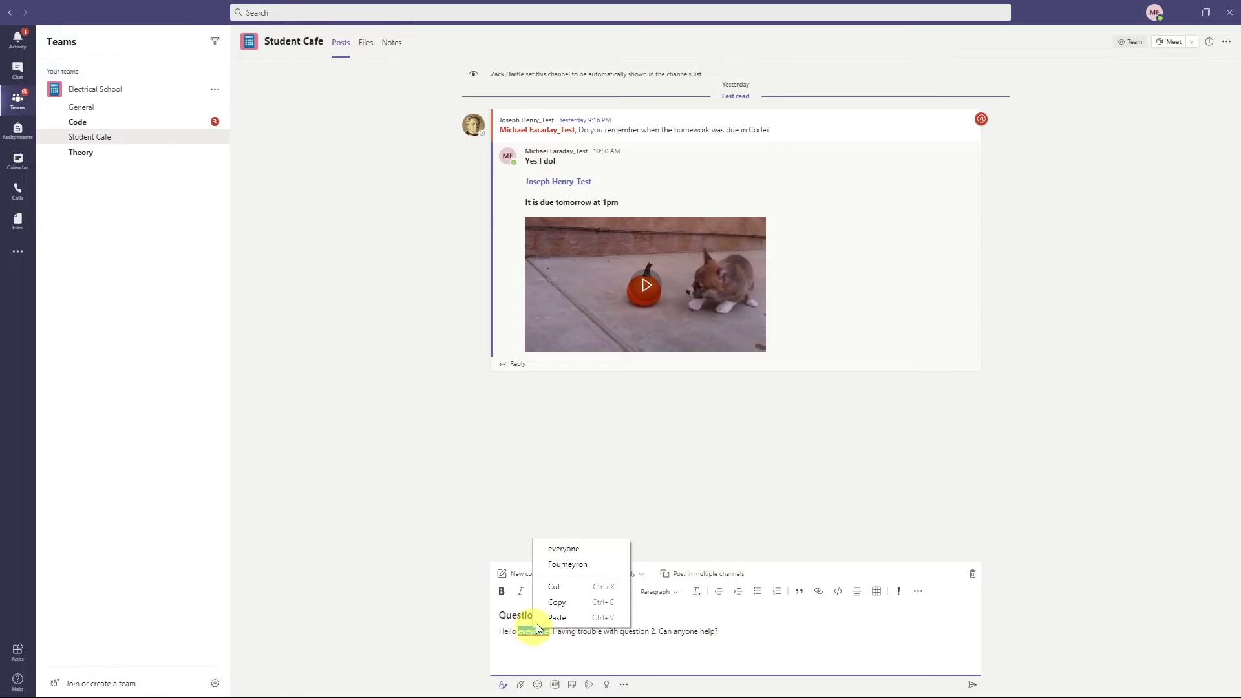
click(579, 553)
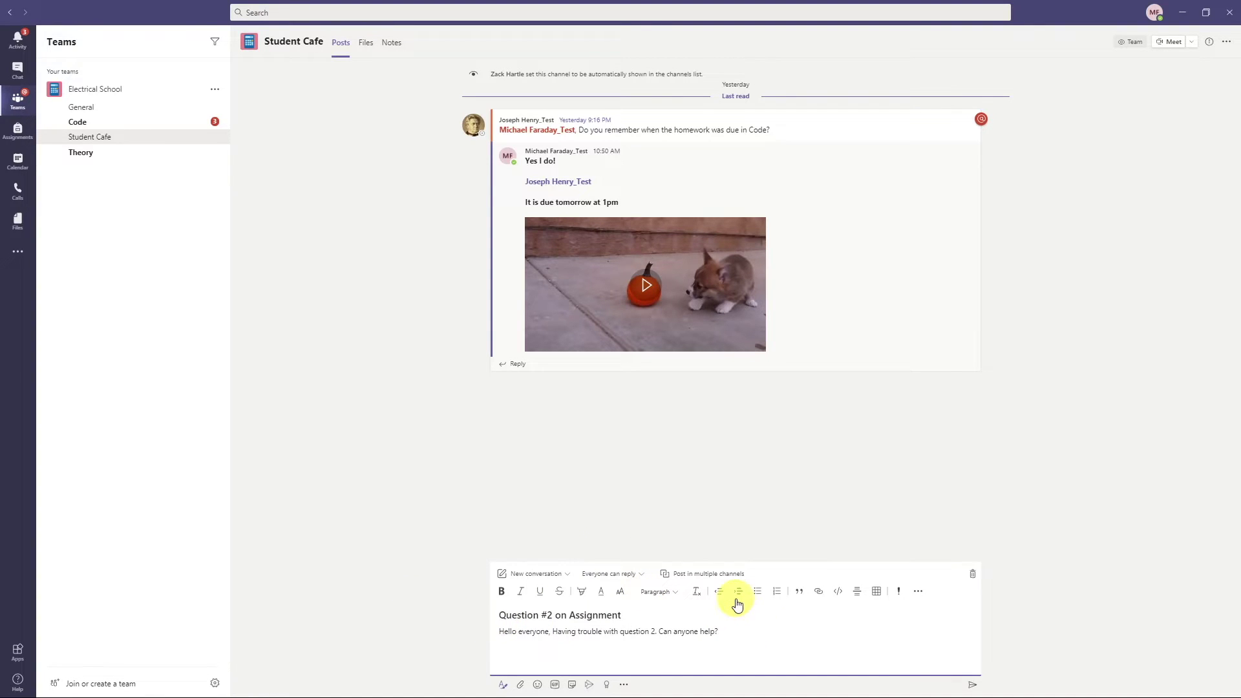
key(Return)
text(@)
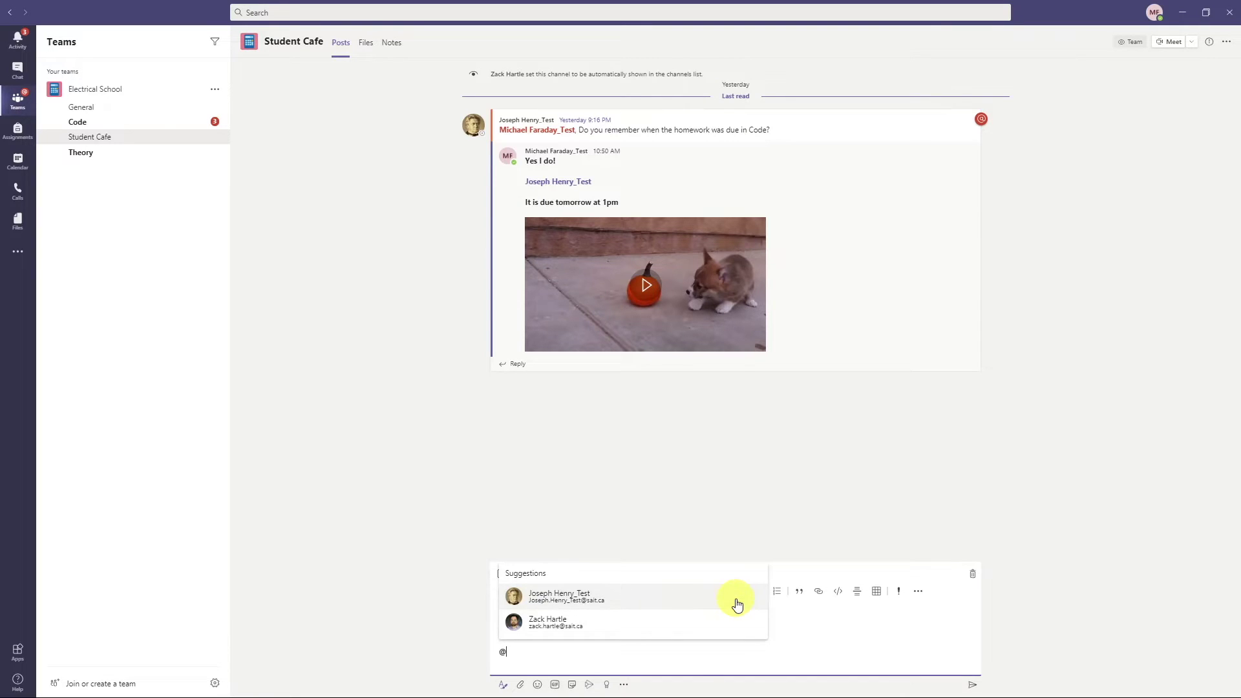
text(elec)
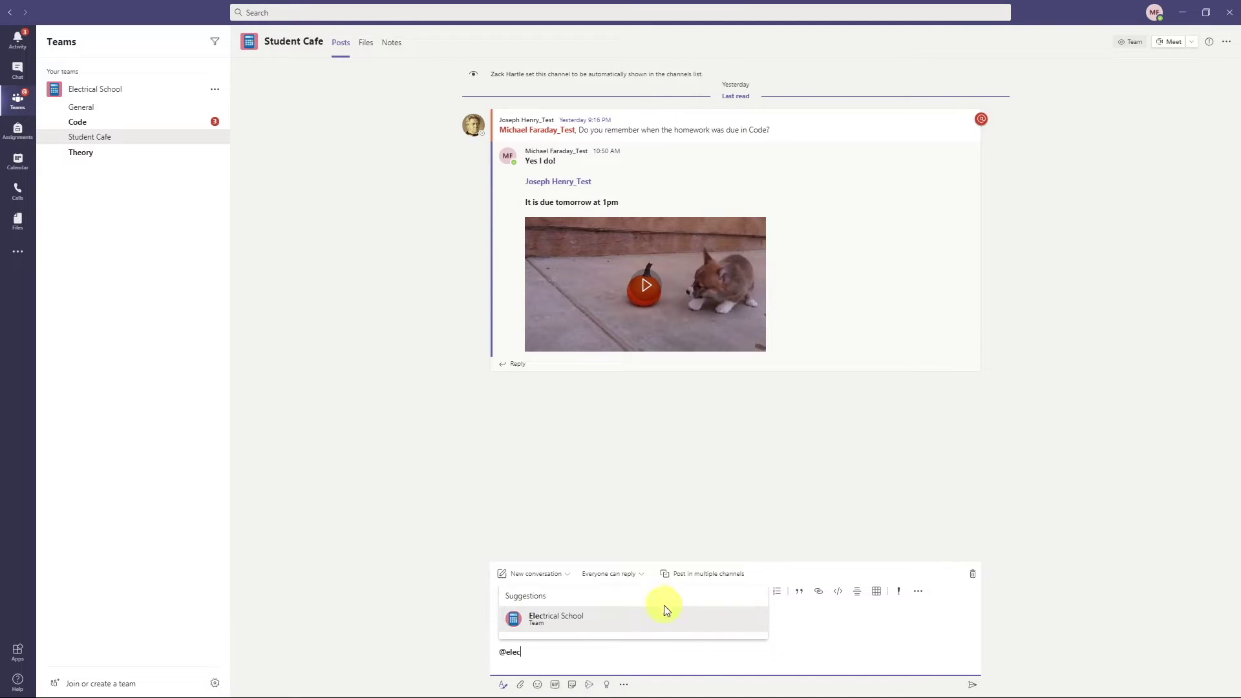
click(637, 617)
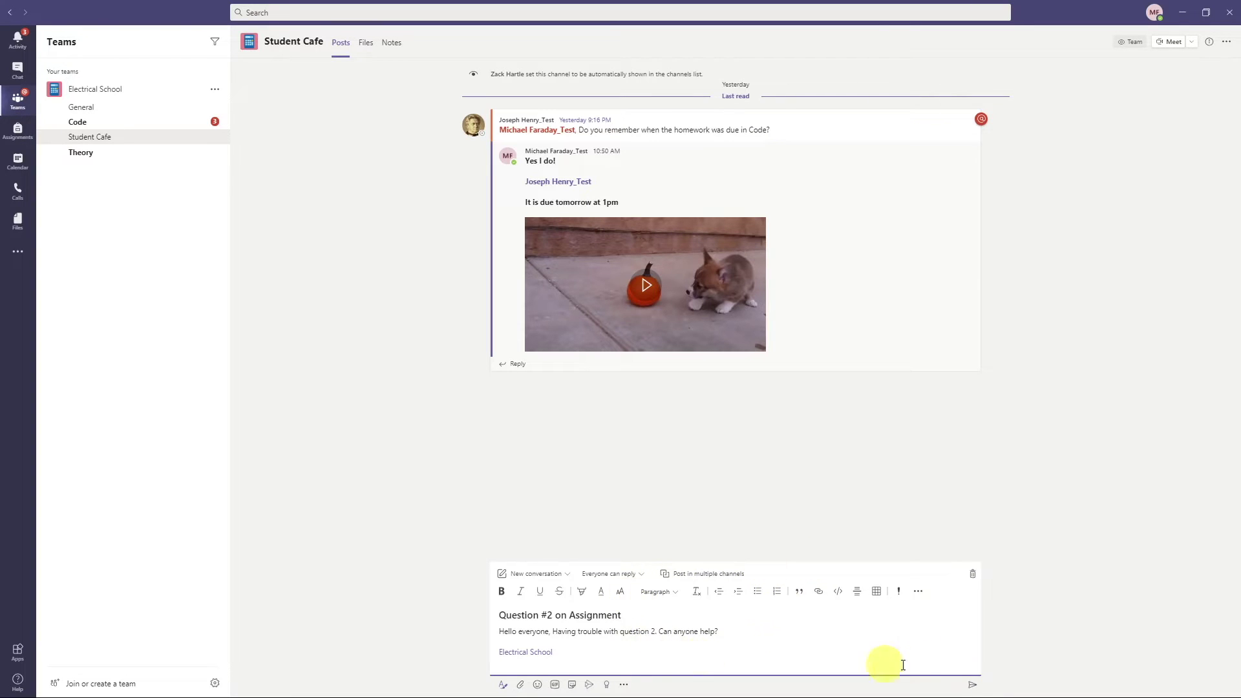
click(973, 685)
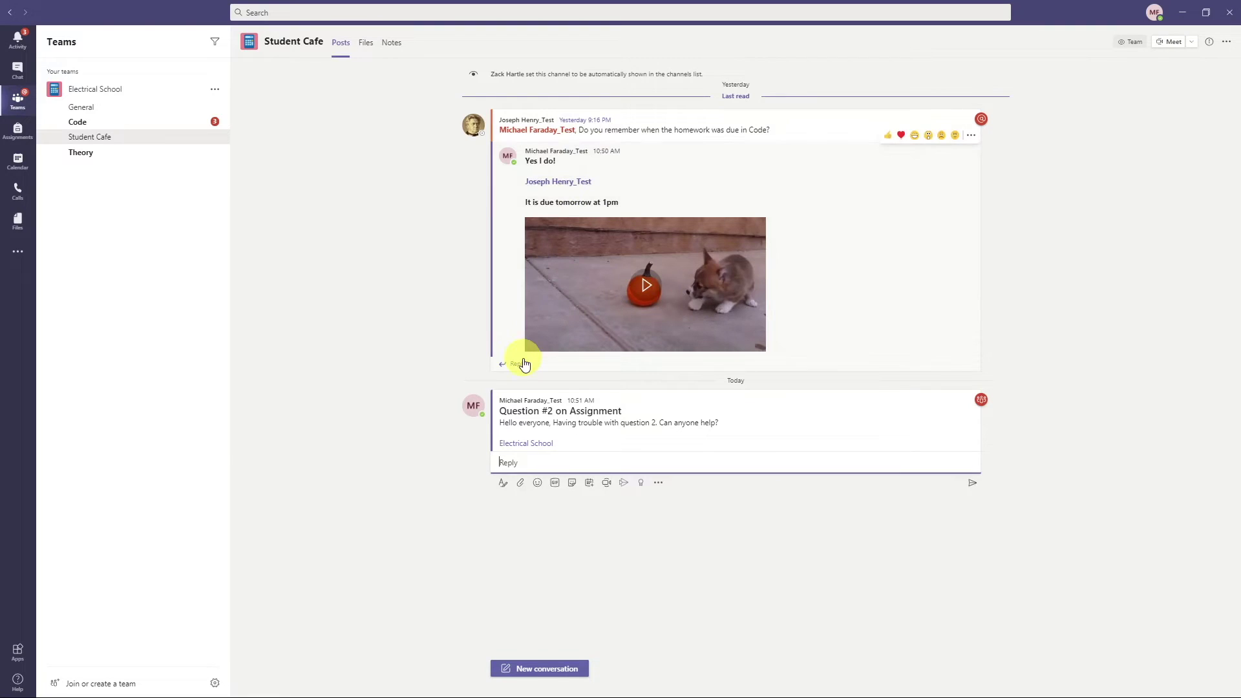
click(514, 465)
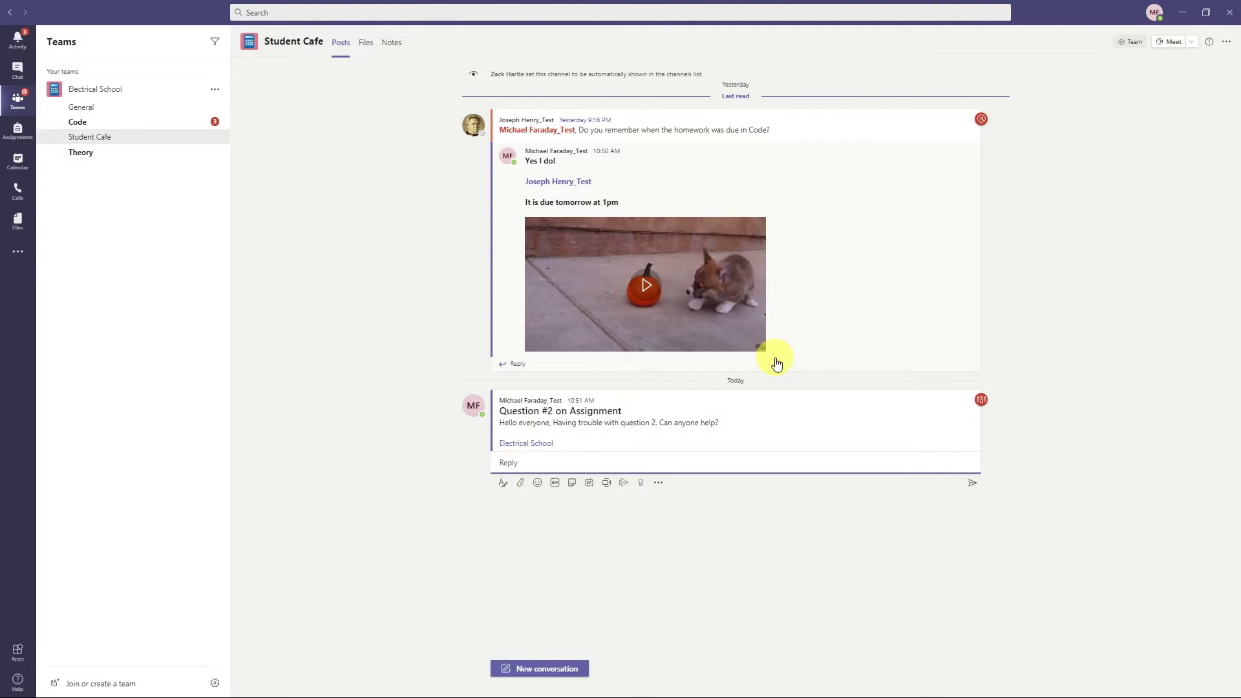
click(1091, 204)
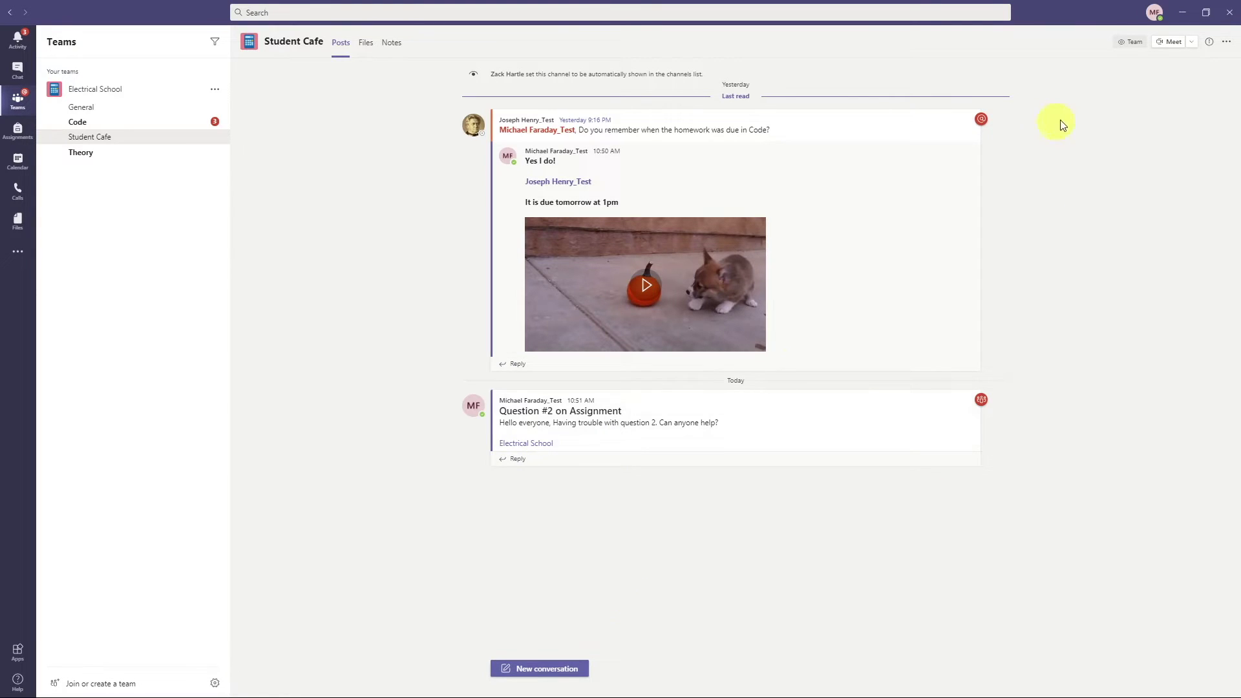
click(1171, 46)
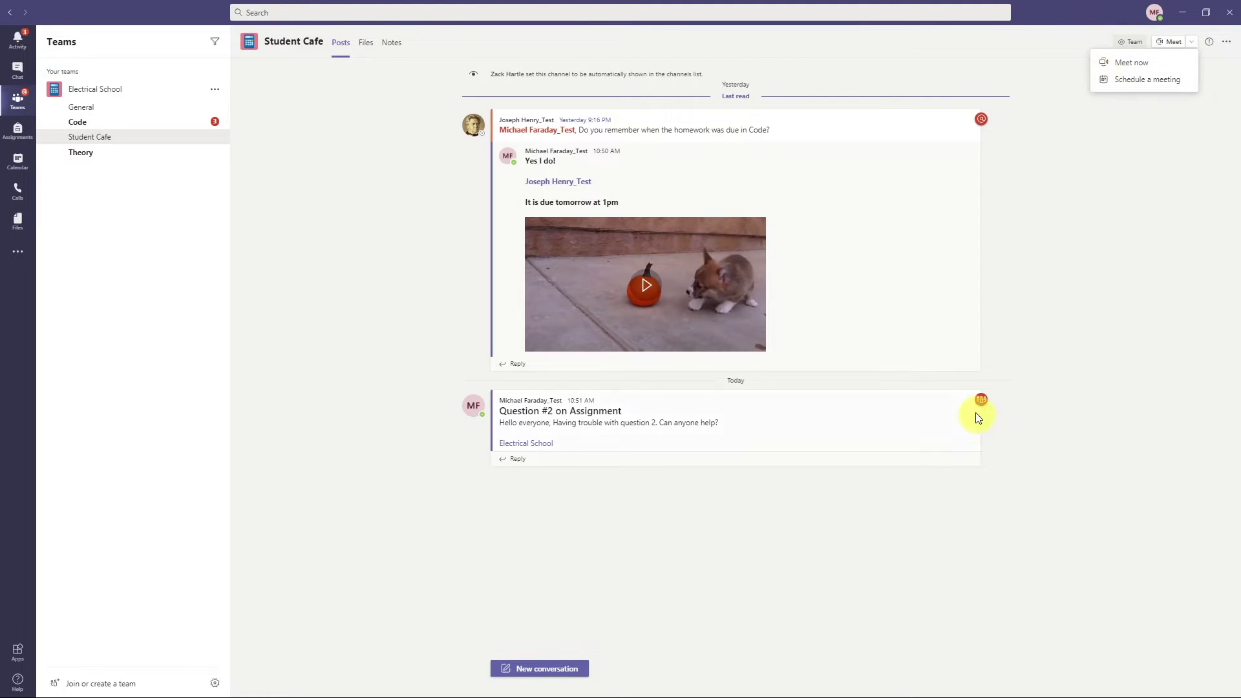
click(1064, 268)
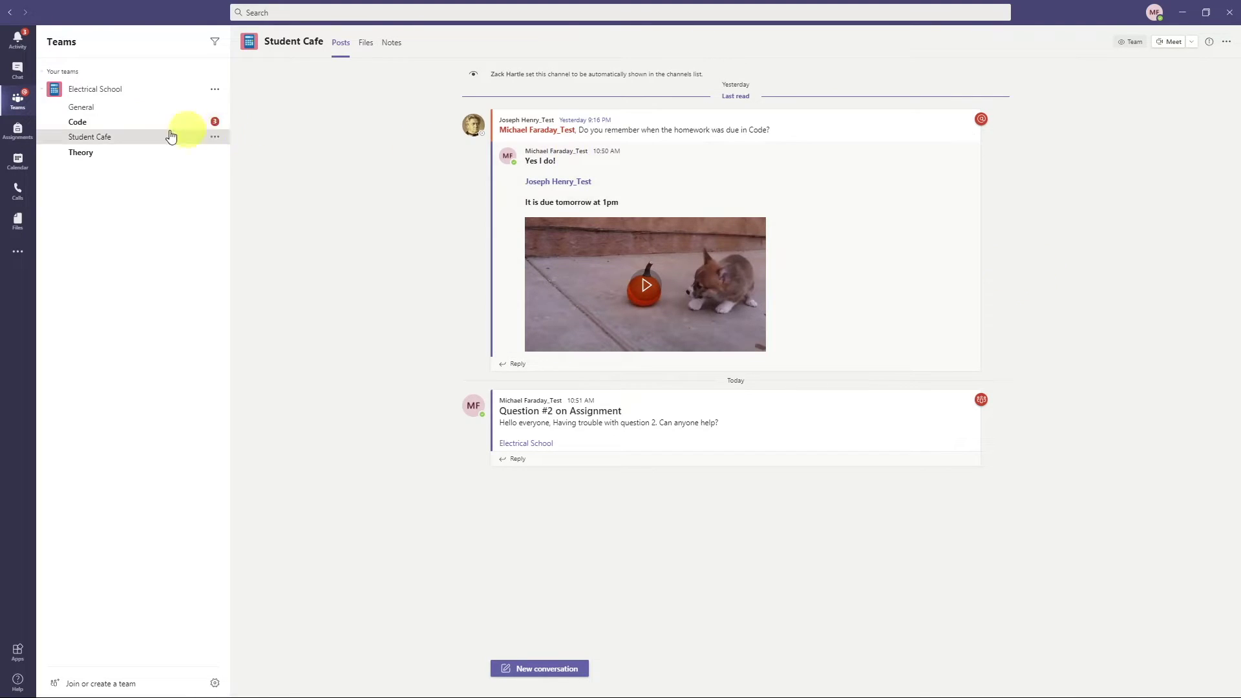
- Open the Code channel, glance at its Files and Notes tabs, then return to Posts
click(132, 125)
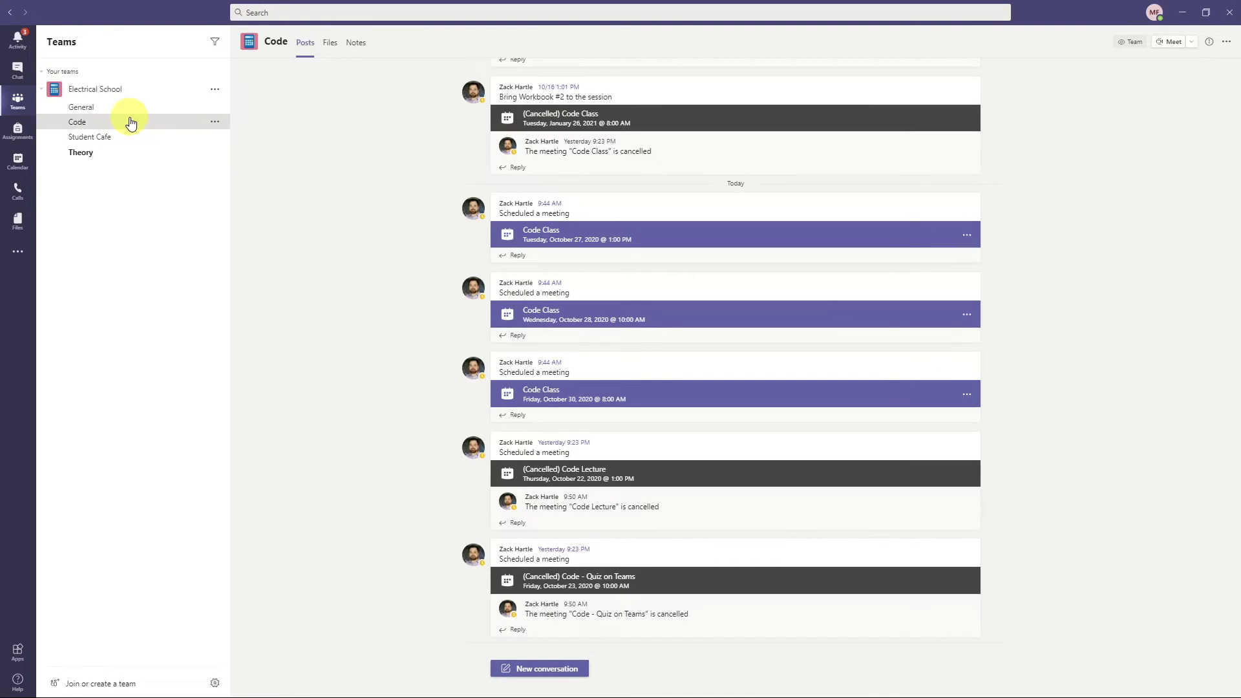
scroll(776, 421, up, 3)
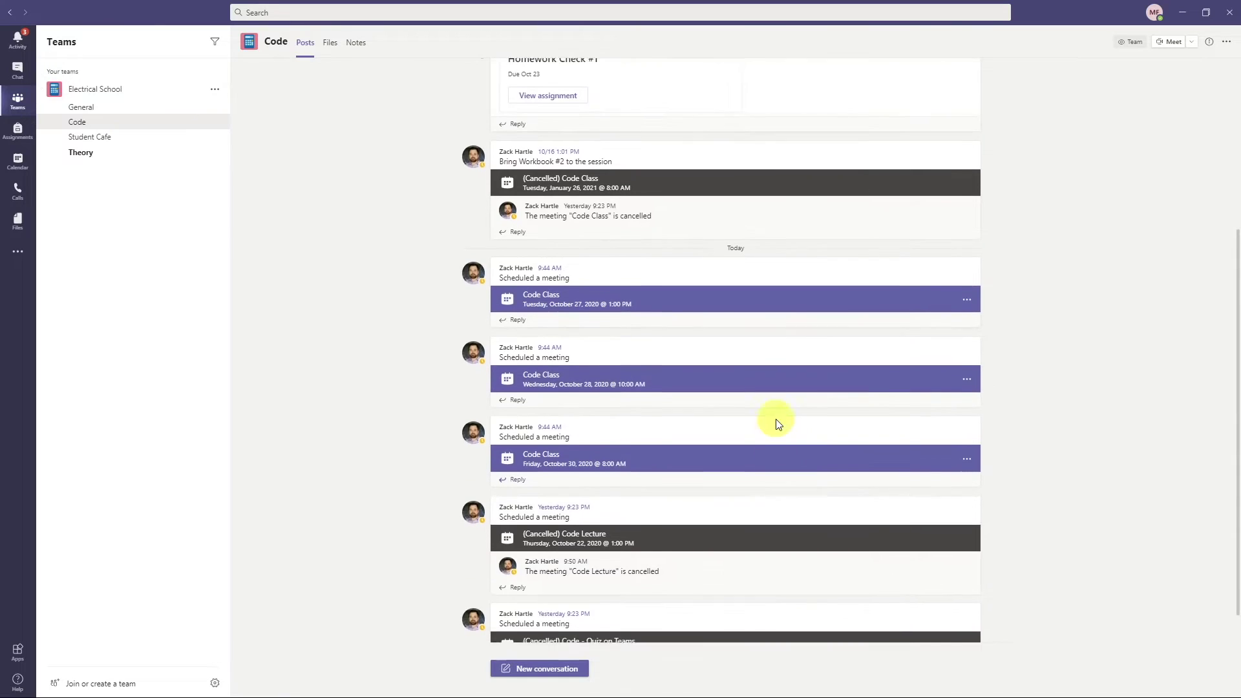
scroll(777, 421, up, 3)
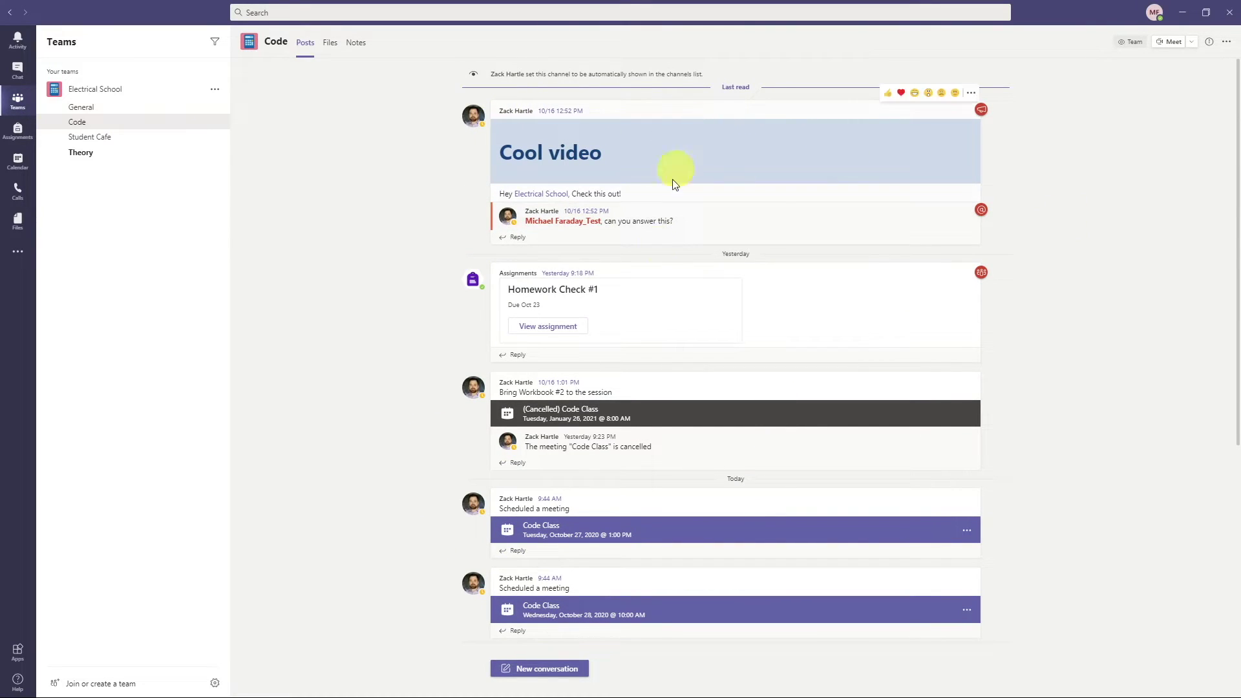
click(330, 46)
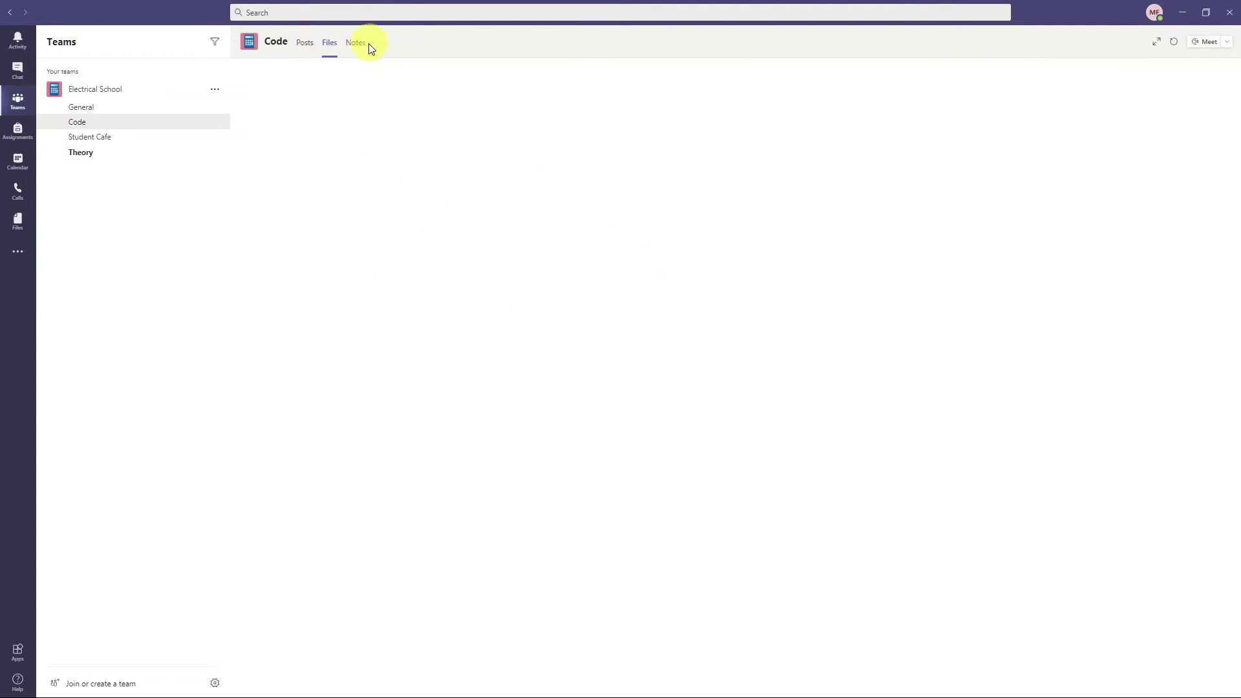
click(359, 51)
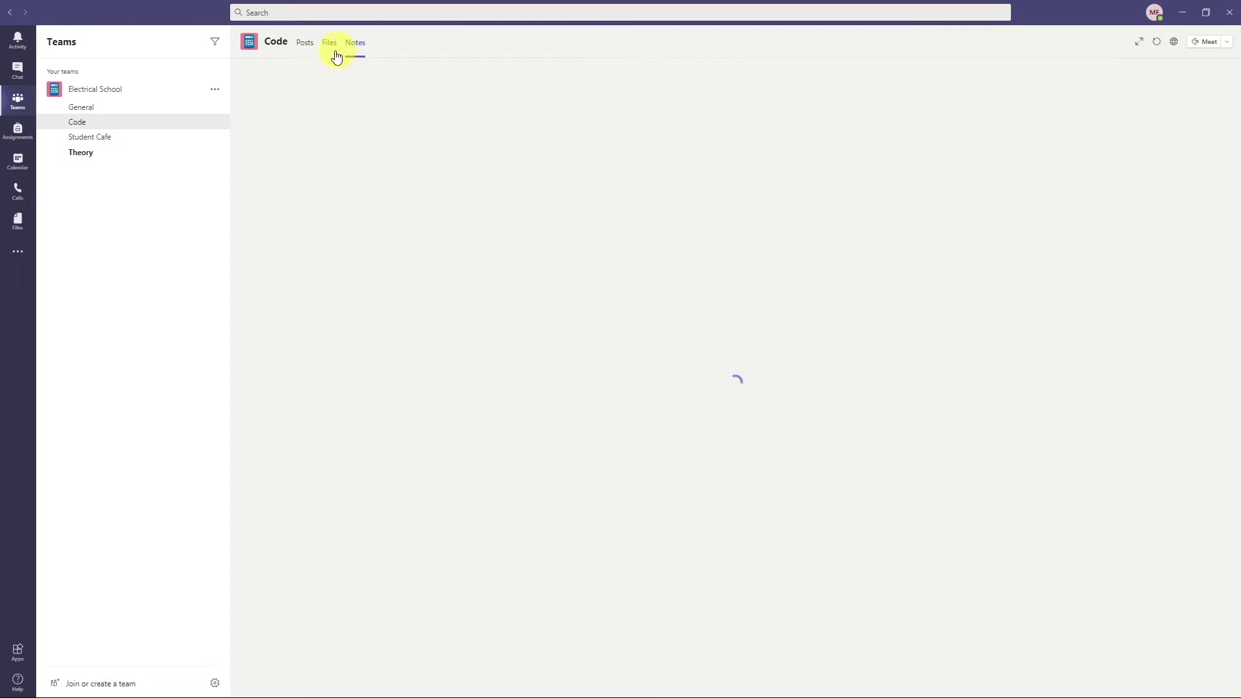
click(308, 48)
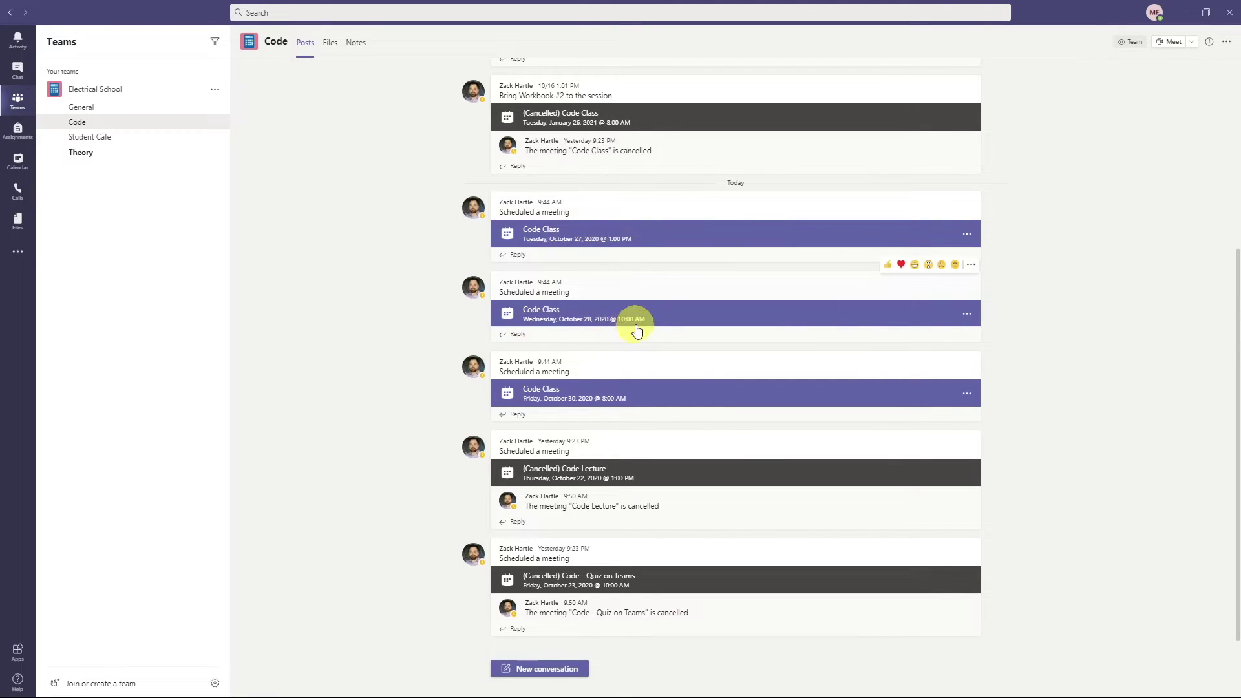
- Scroll through the Code channel's posts, then switch to the Assignments area
scroll(618, 259, up, 1)
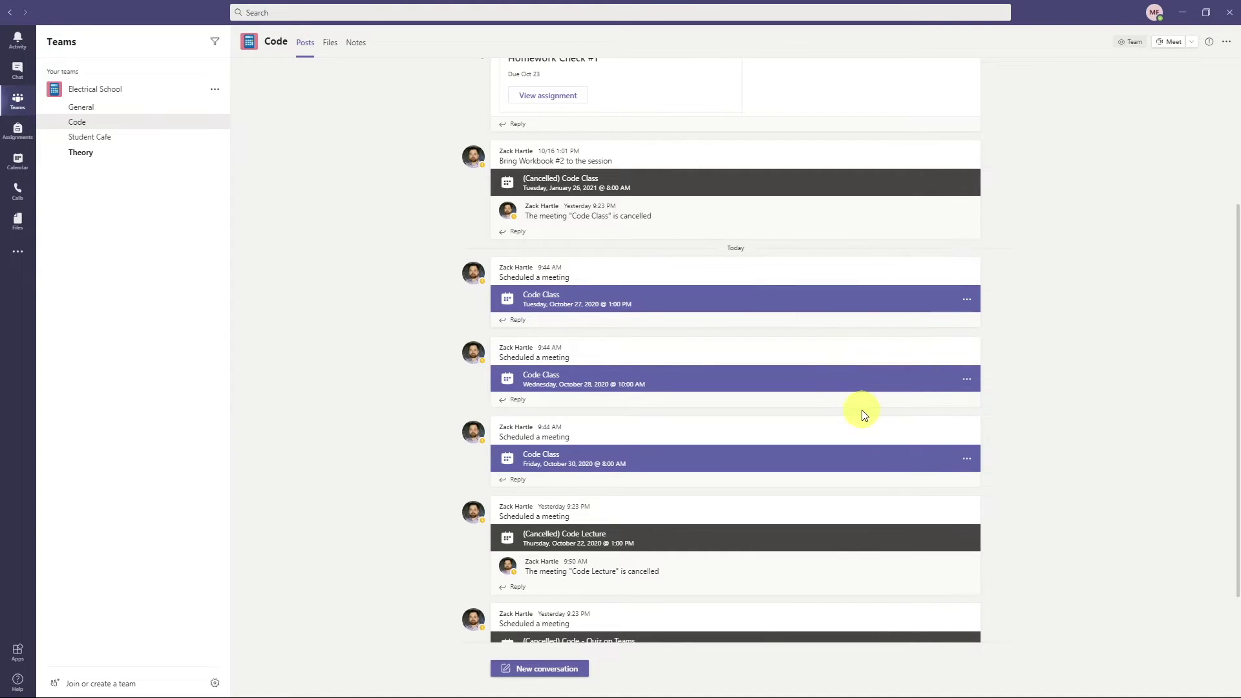
scroll(861, 412, up, 1)
scroll(664, 263, up, 1)
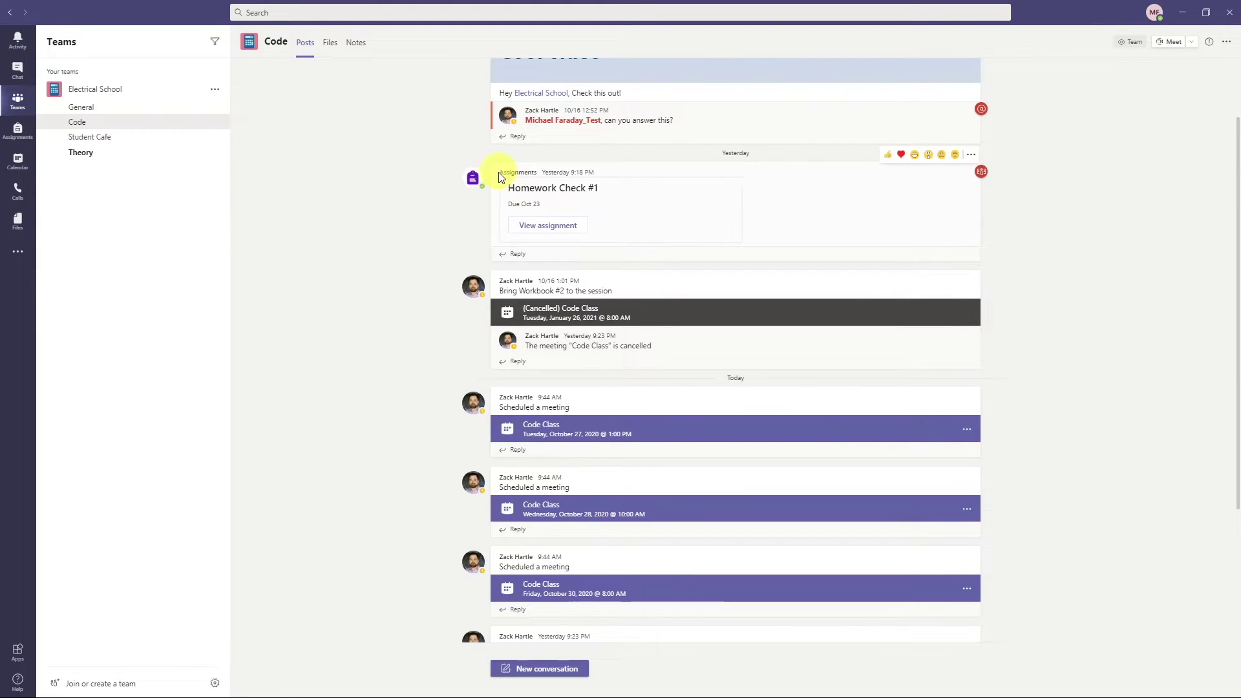
drag(499, 172, 842, 213)
click(842, 214)
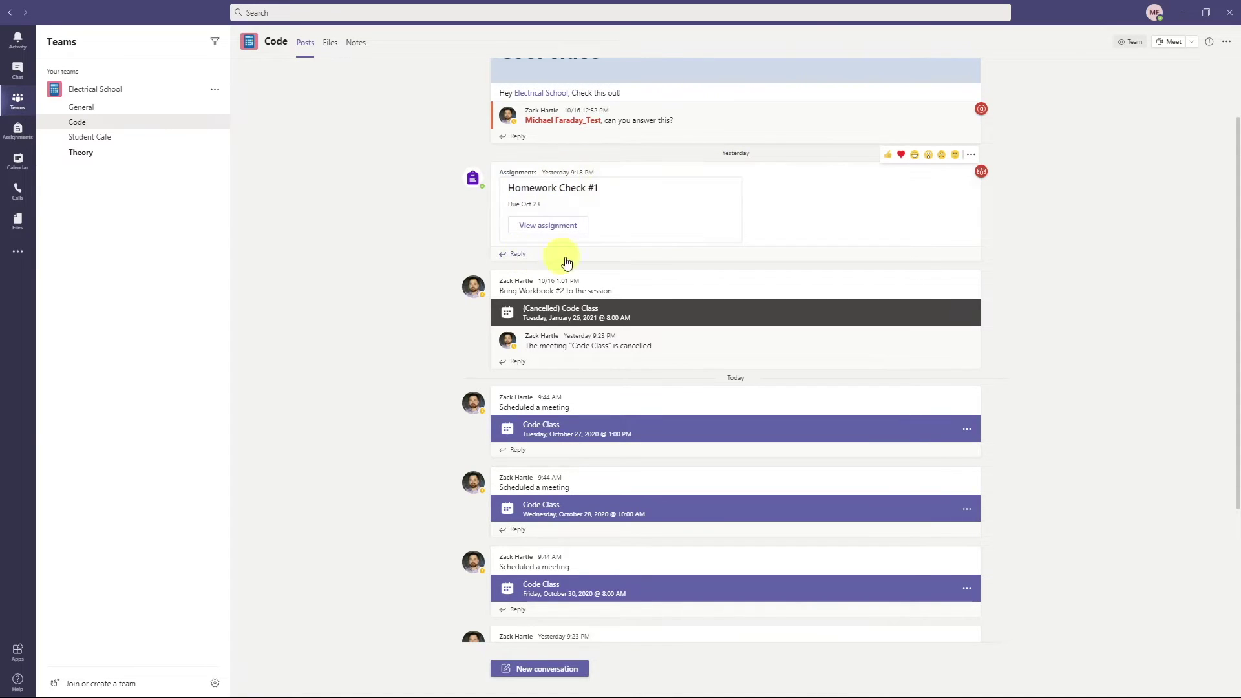
scroll(601, 324, down, 3)
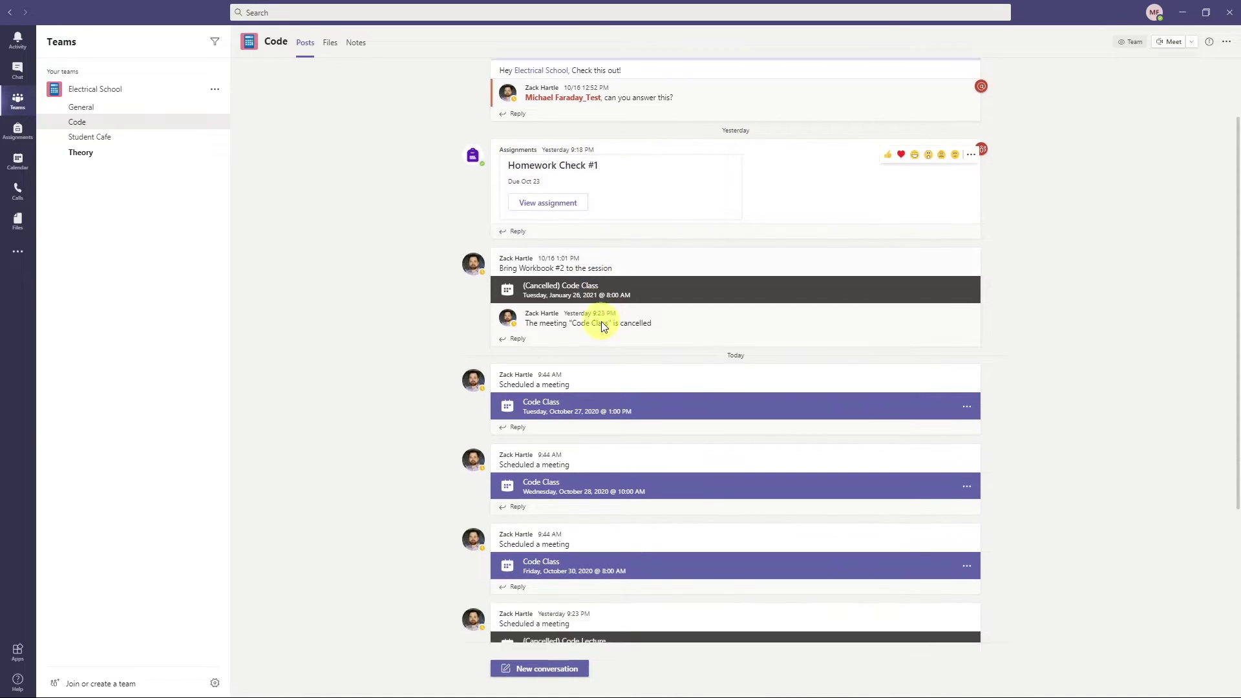
scroll(601, 326, up, 5)
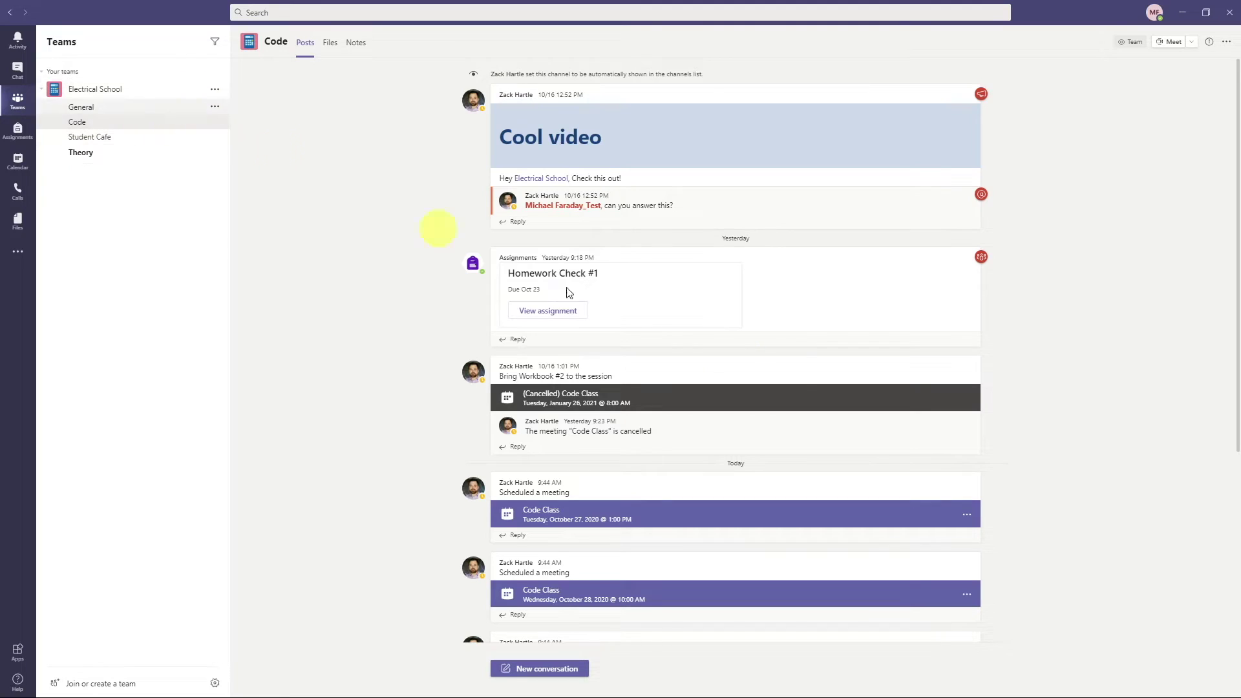
click(23, 142)
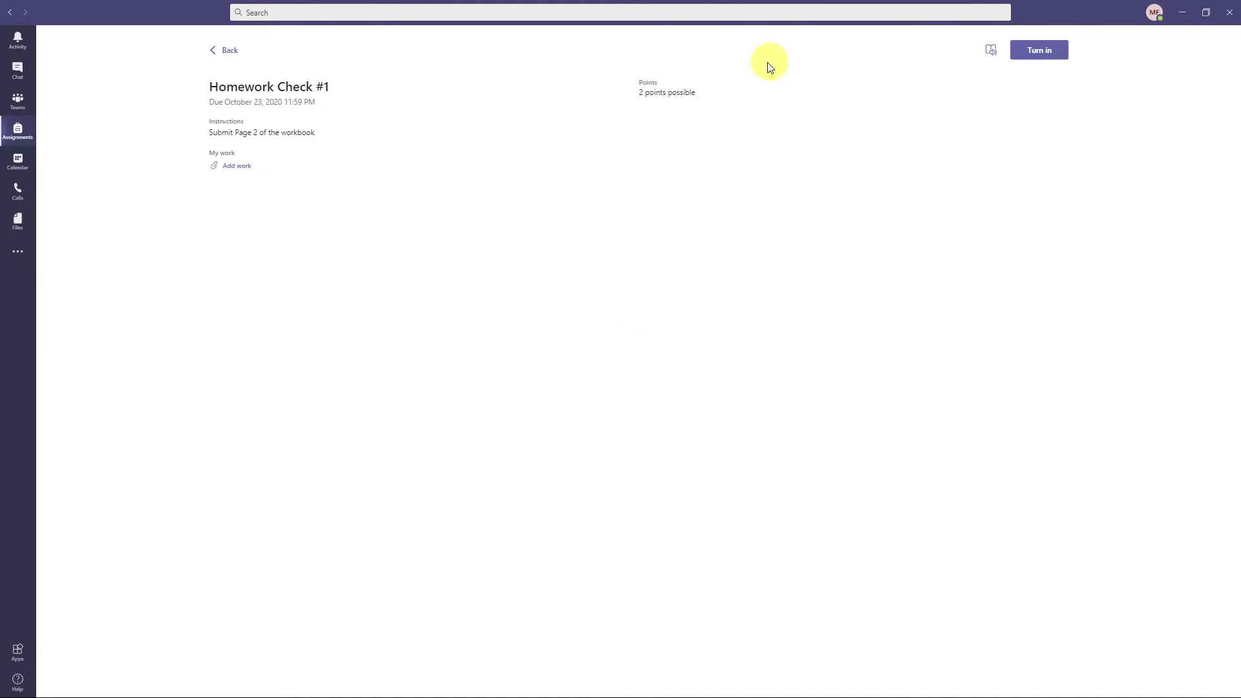
- Preview Homework Check #1's Add work dialog, cancel it, and switch to Calendar
click(236, 166)
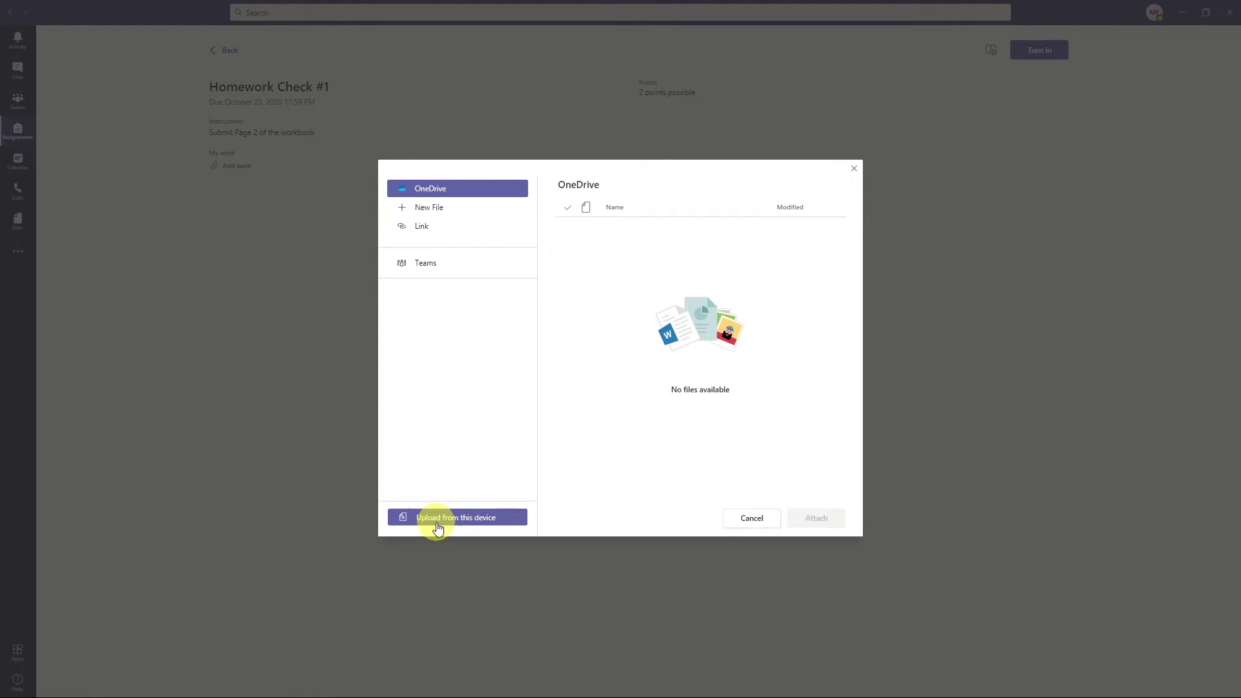
click(747, 520)
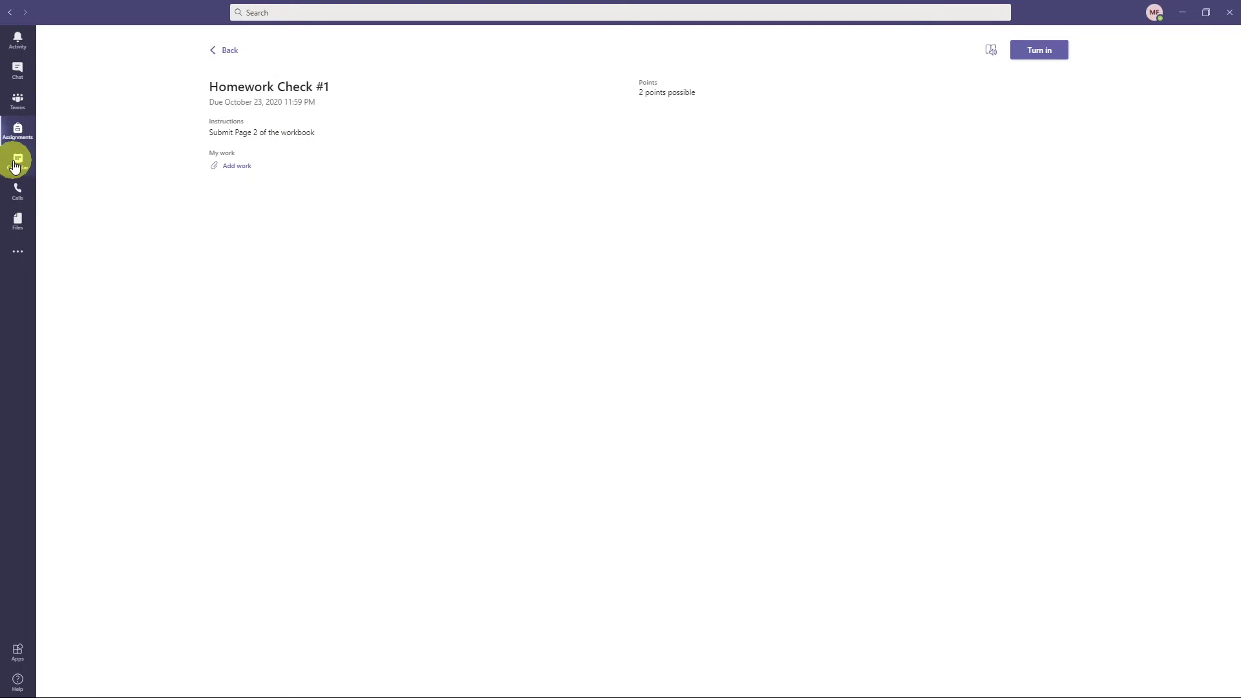
click(16, 161)
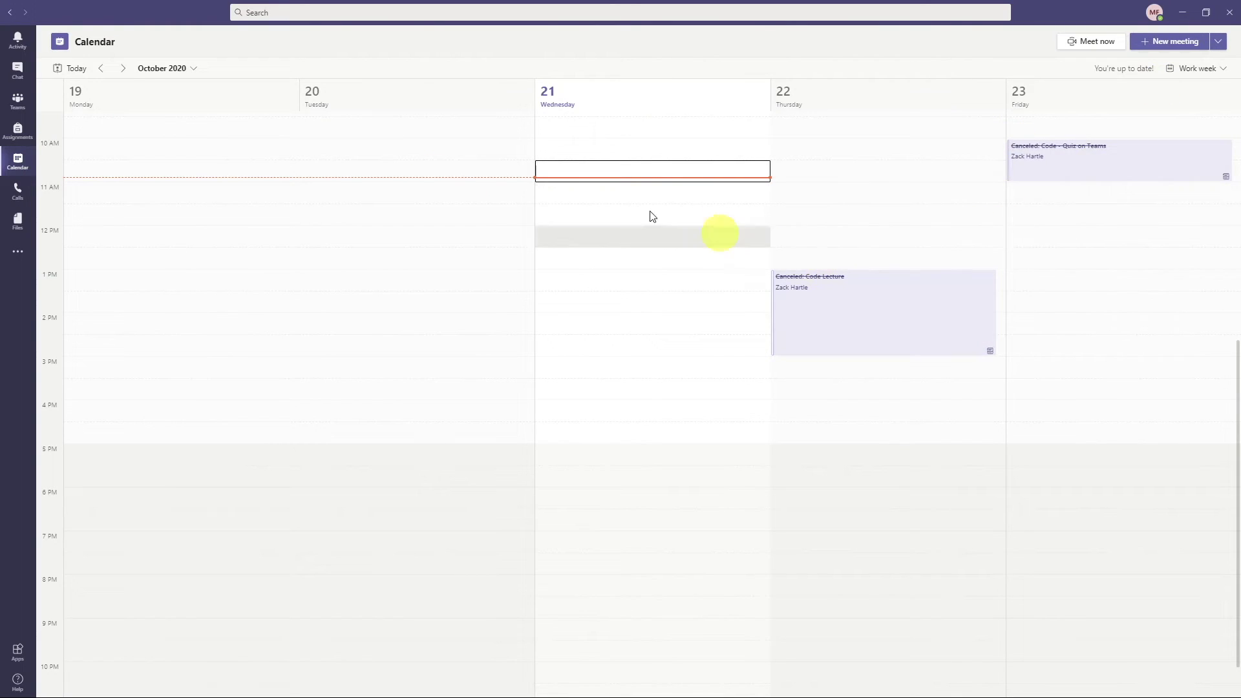
- In the Oct 26–30 week, accept Tuesday's Code Class invitation and start joining it
click(125, 69)
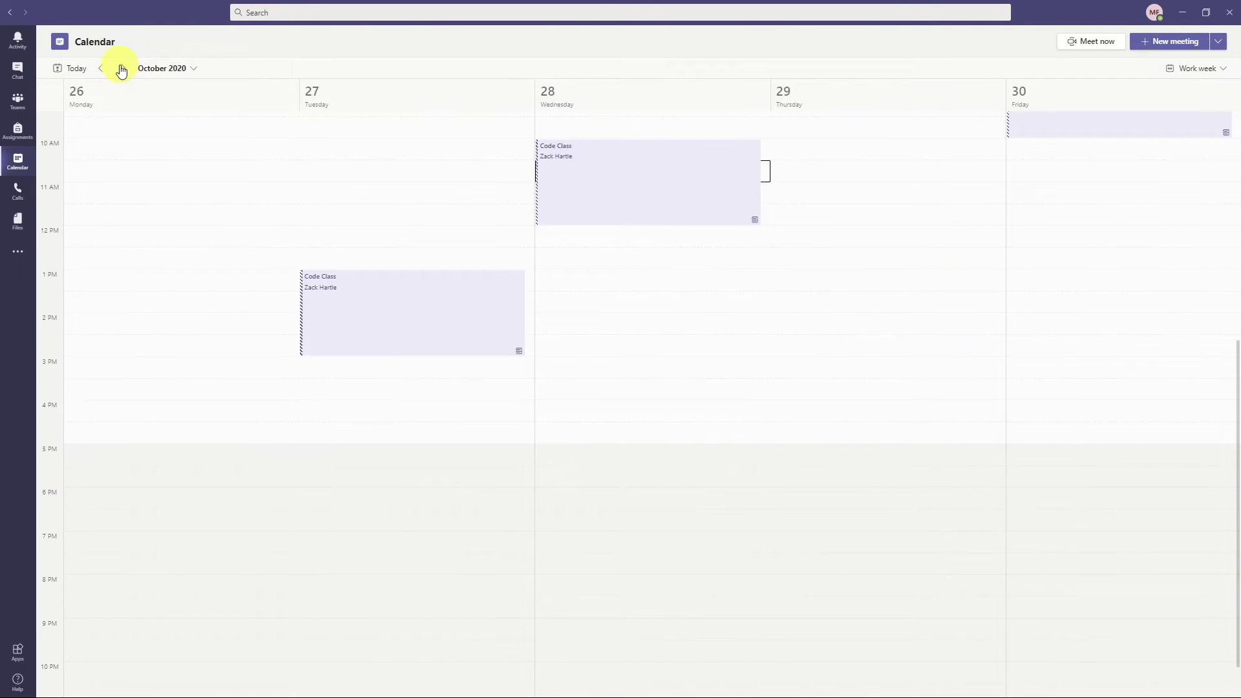
scroll(417, 214, up, 3)
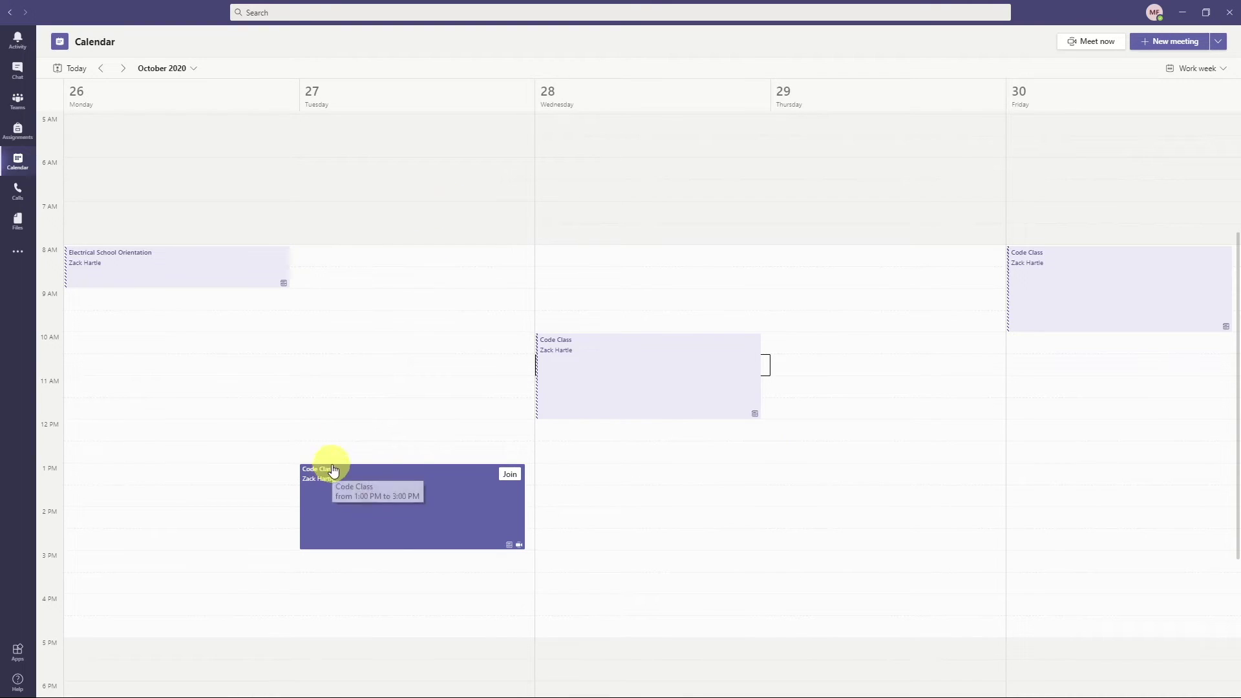
click(17, 160)
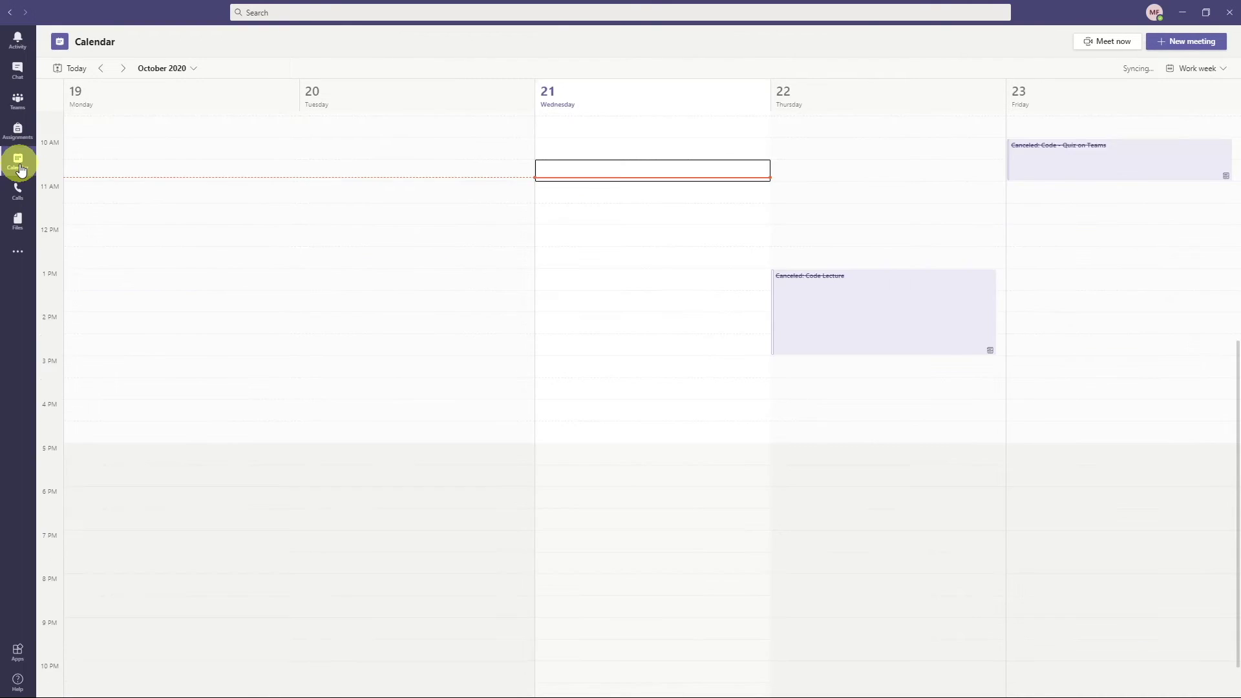
click(123, 68)
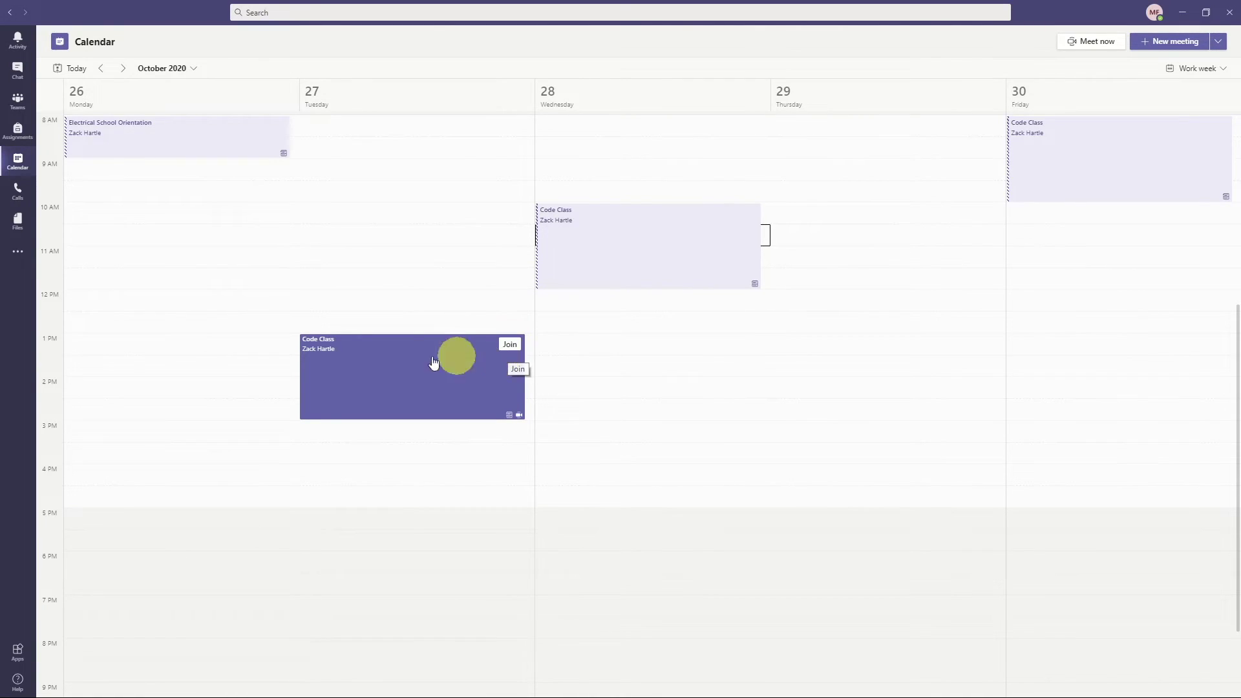
click(408, 357)
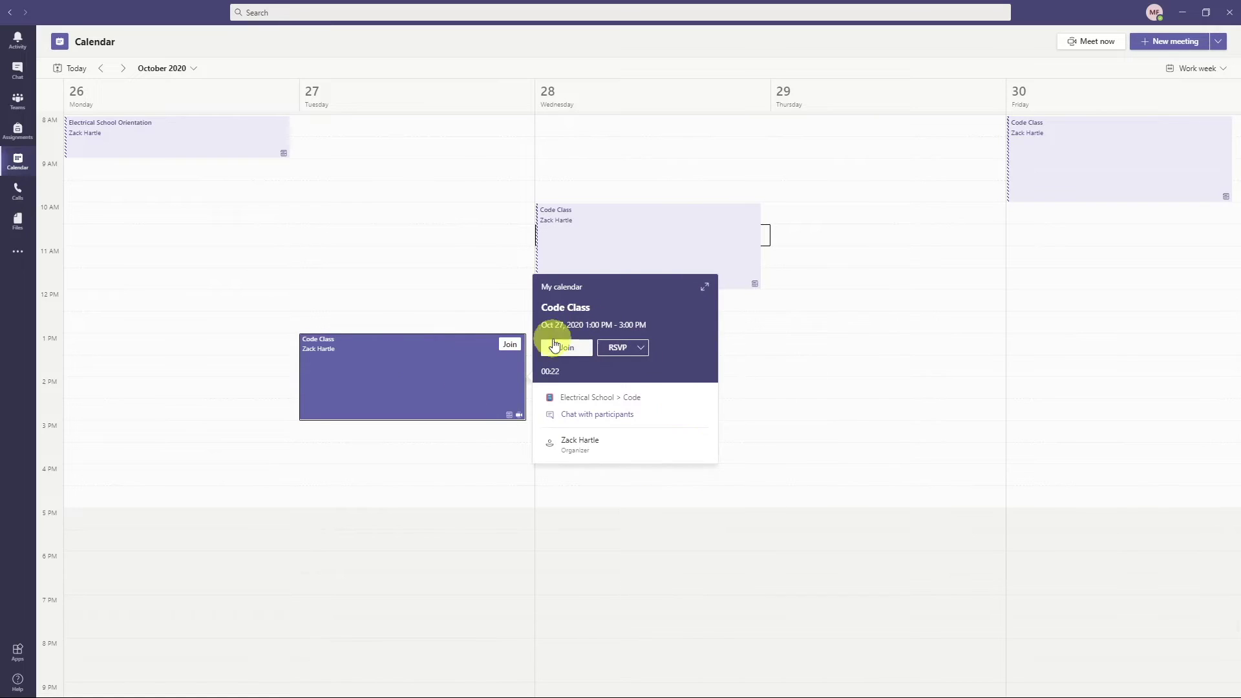
click(614, 356)
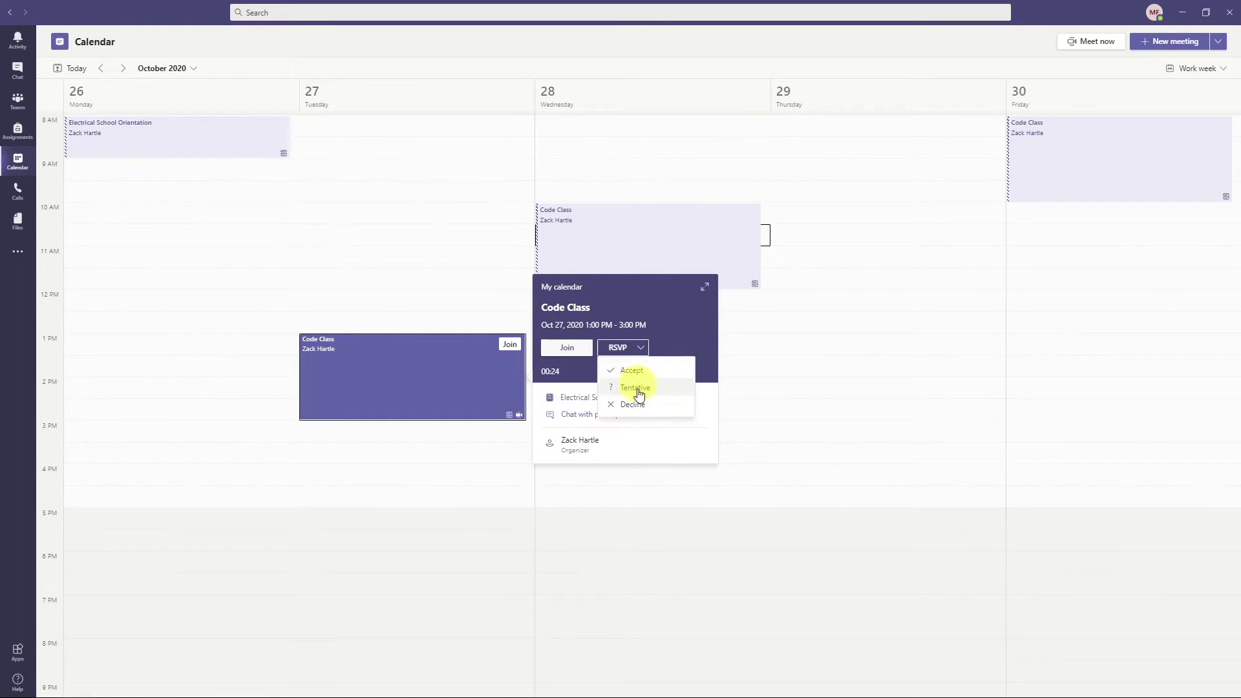
click(631, 370)
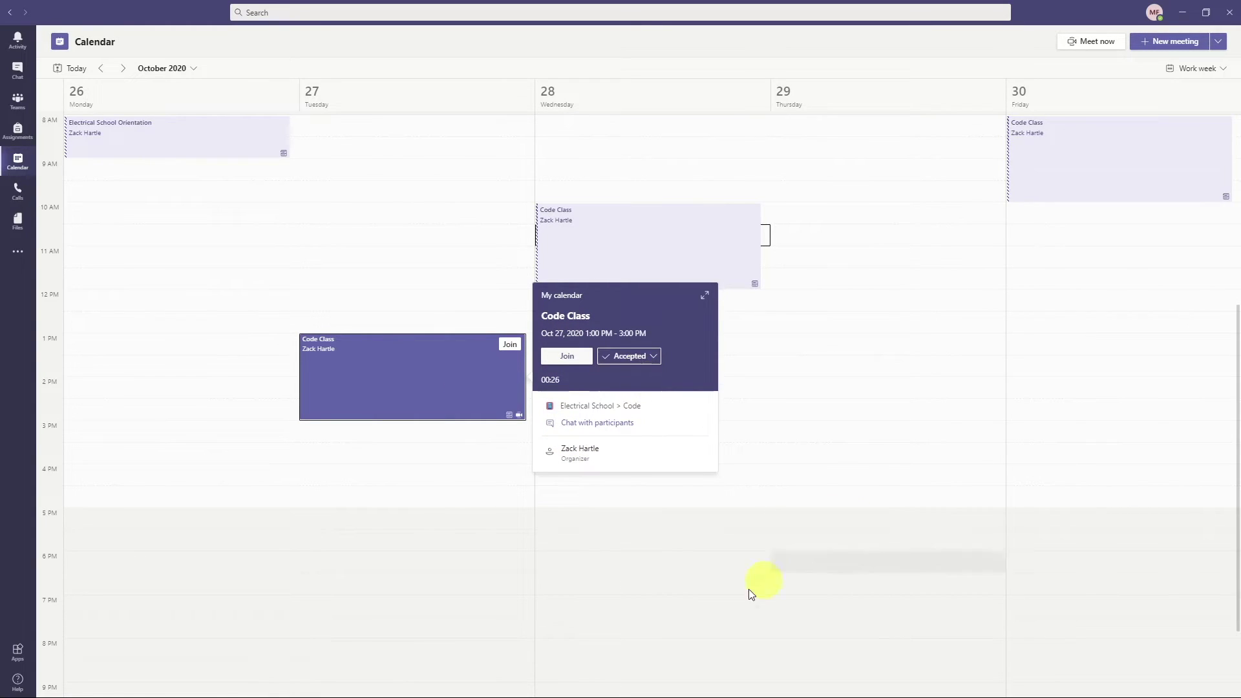
click(560, 361)
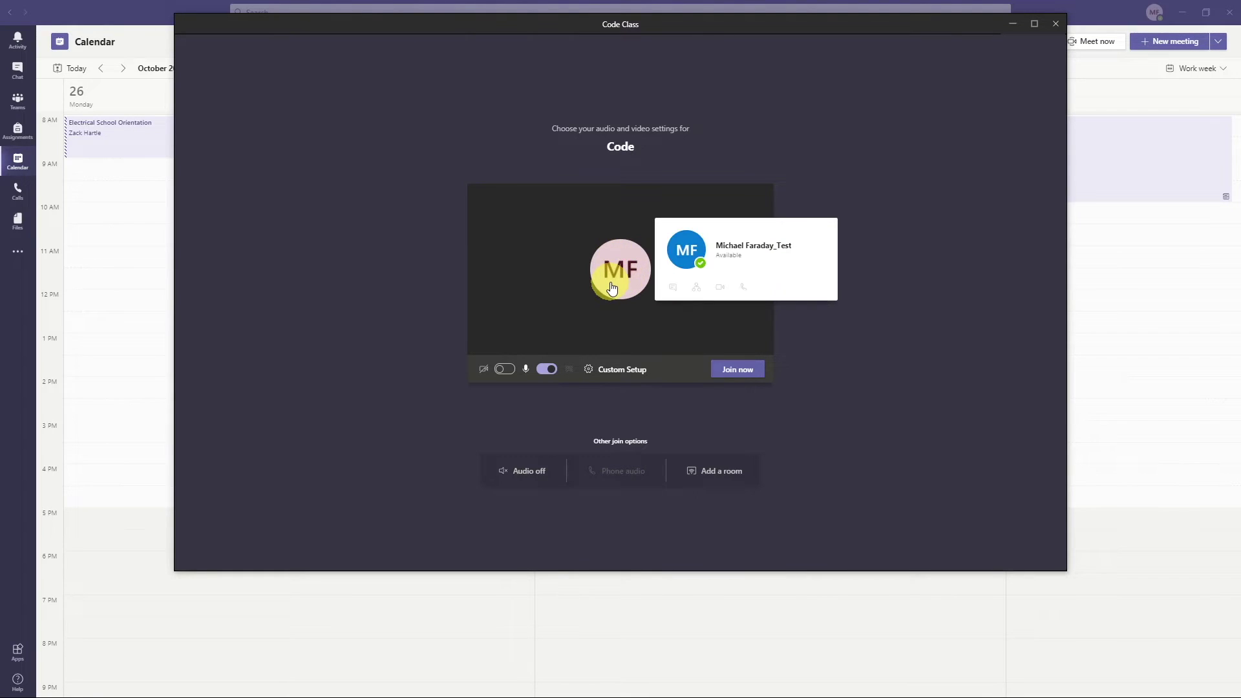
- Preview the camera, turn it back off, check audio devices, and join Code Class
click(504, 372)
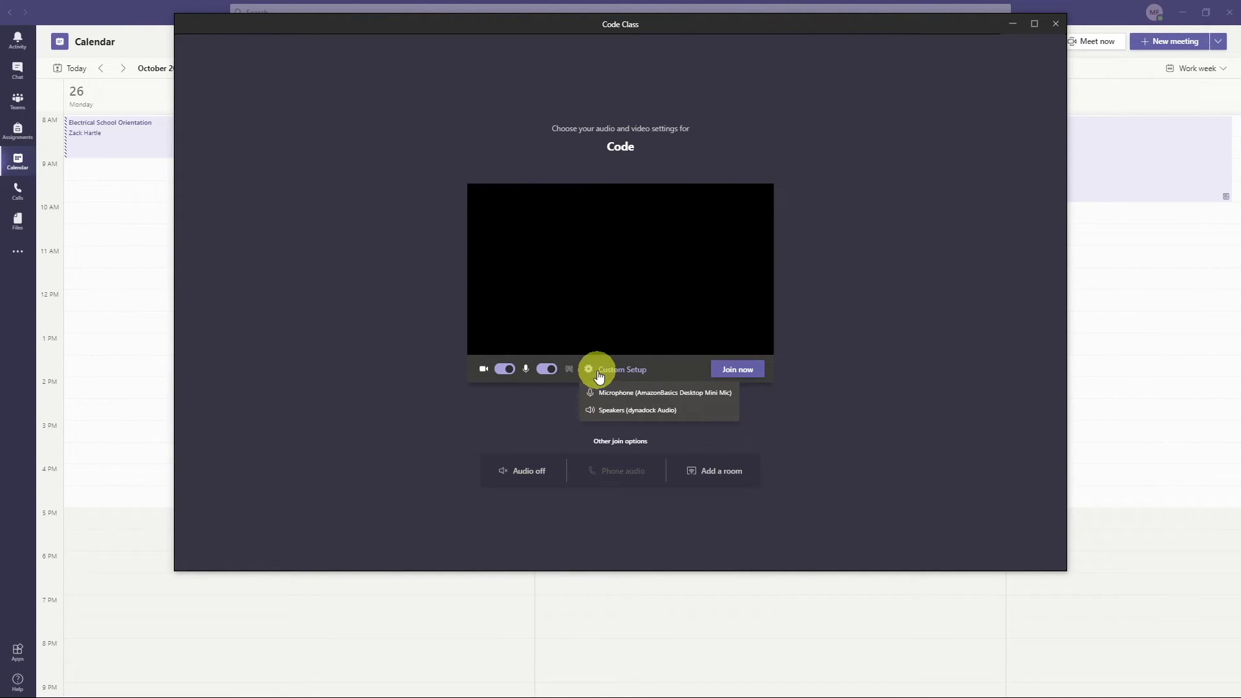
click(508, 369)
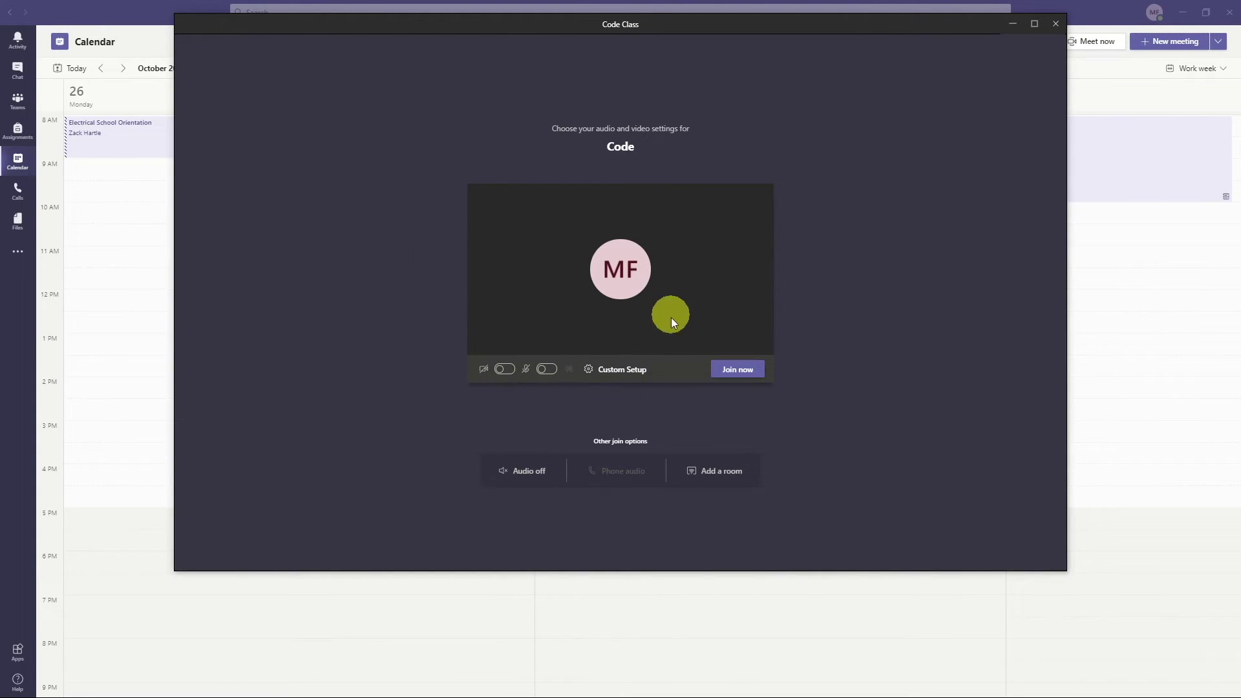
click(634, 366)
click(612, 375)
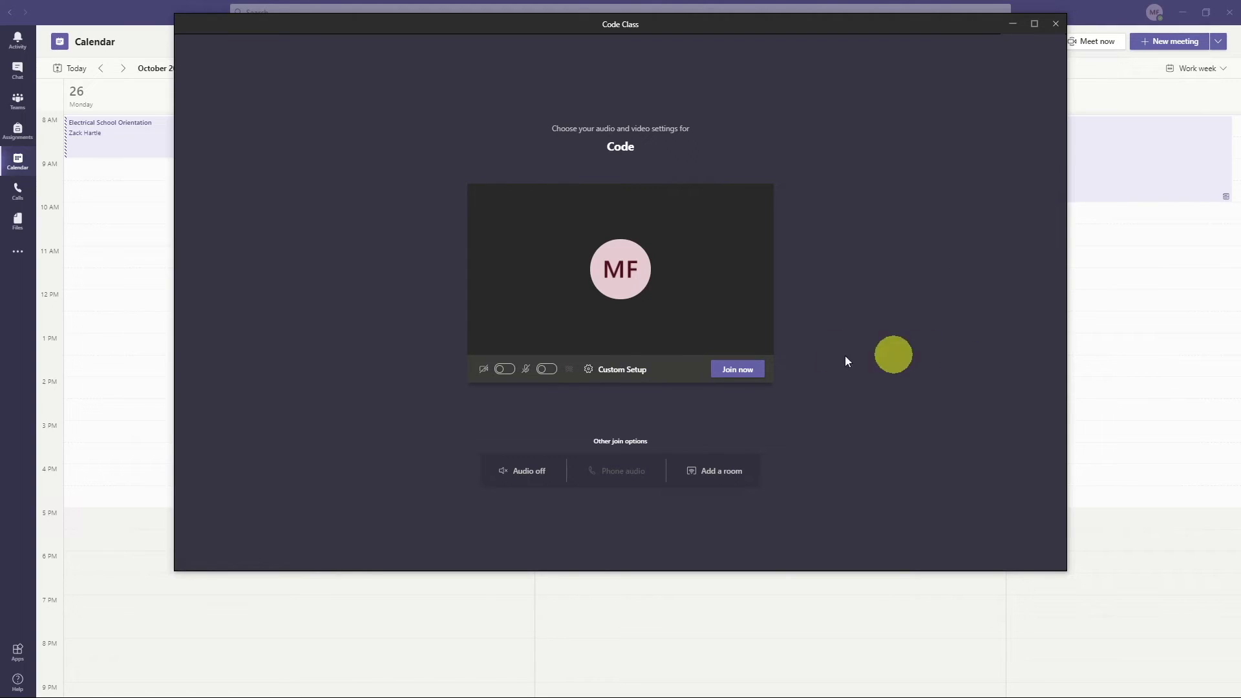
click(739, 371)
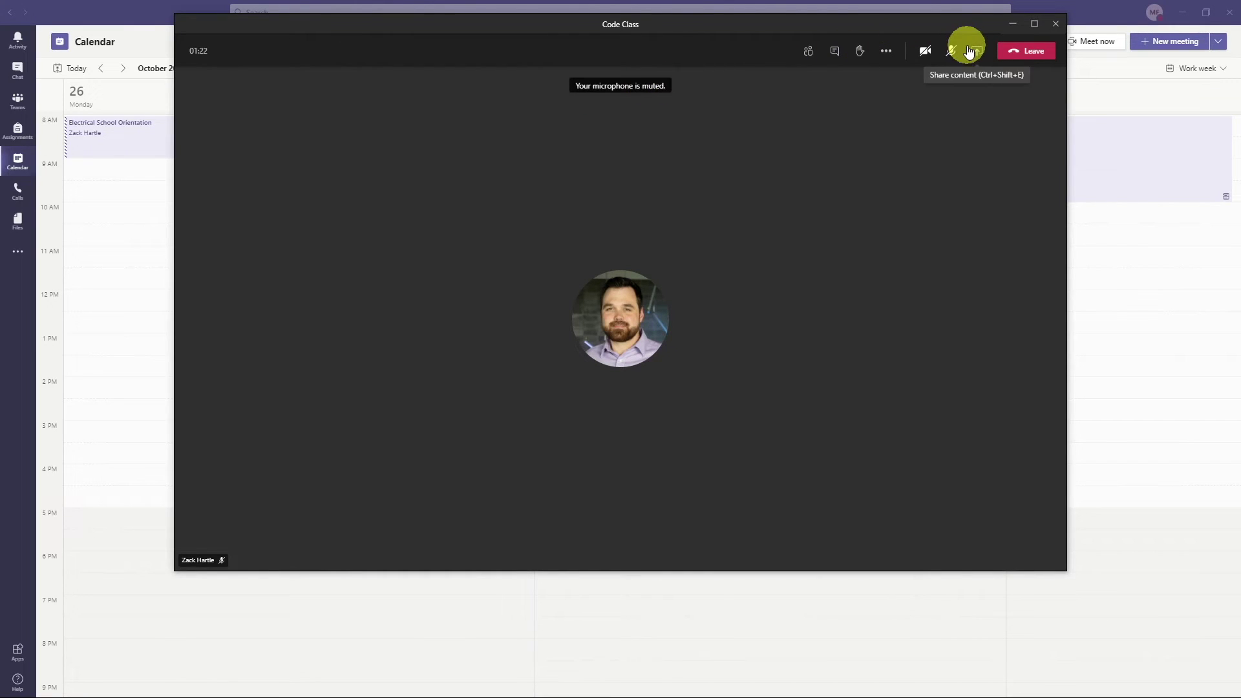
- Reposition the meeting window and show the participants list, checking the organizer's options
drag(964, 24, 998, 87)
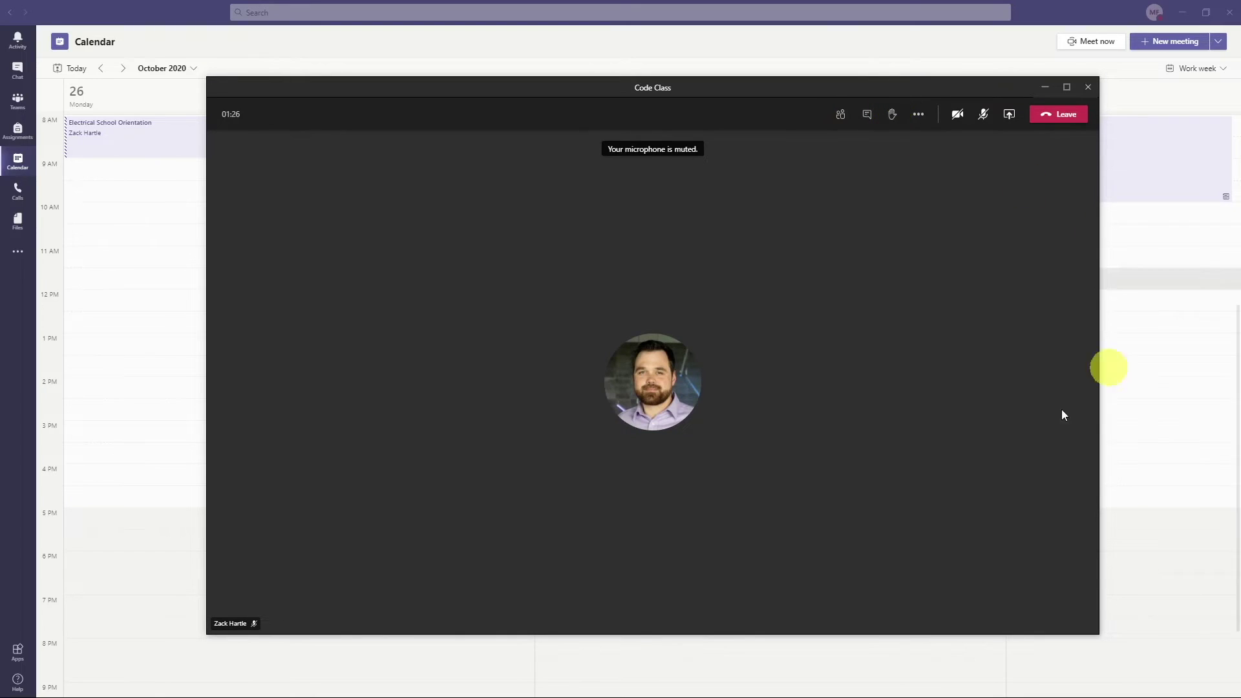
click(841, 118)
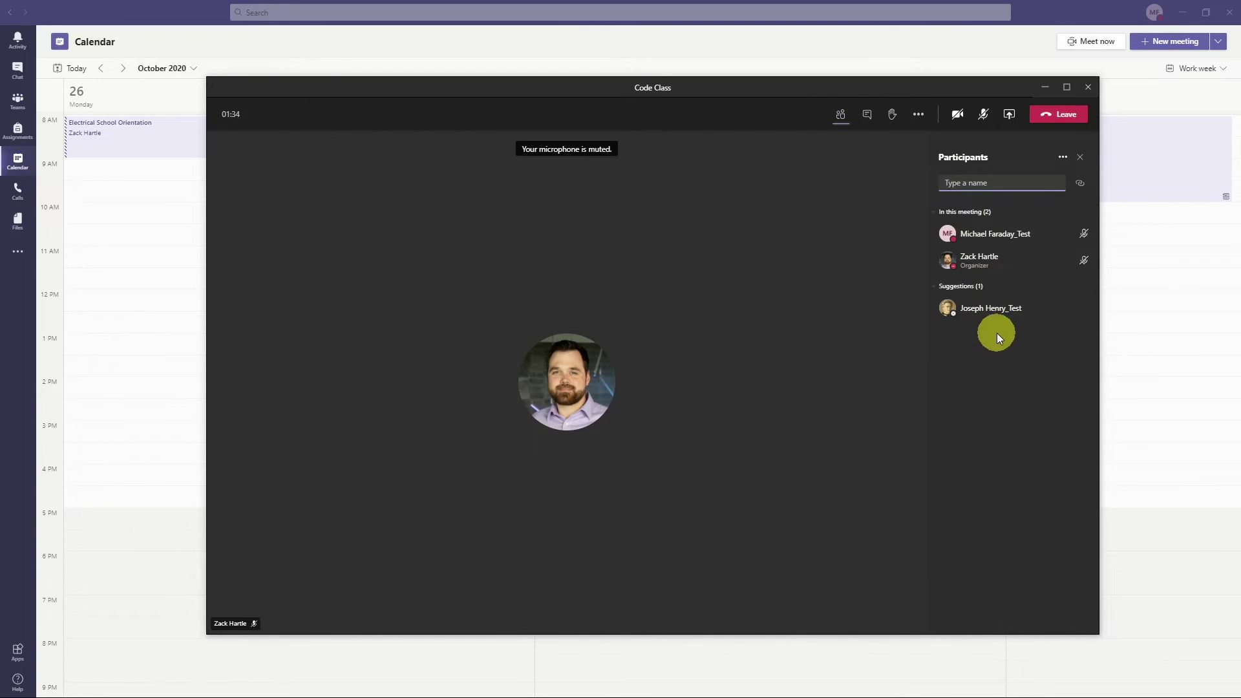
click(1078, 260)
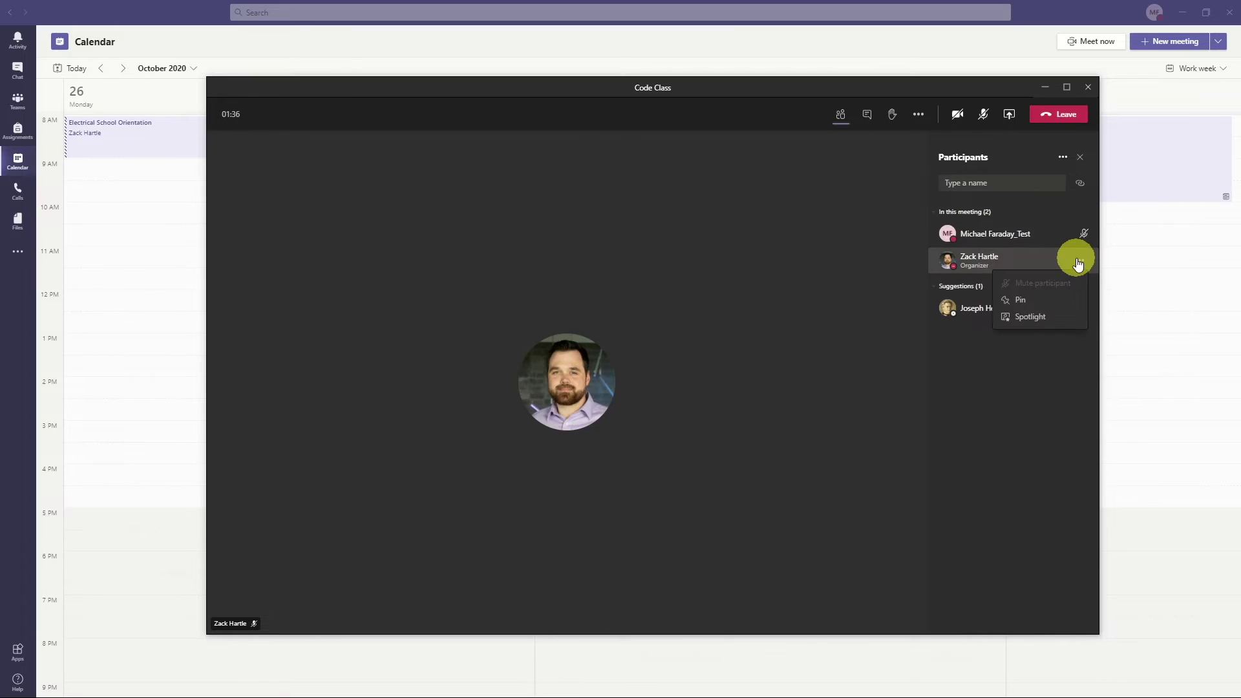
click(1077, 262)
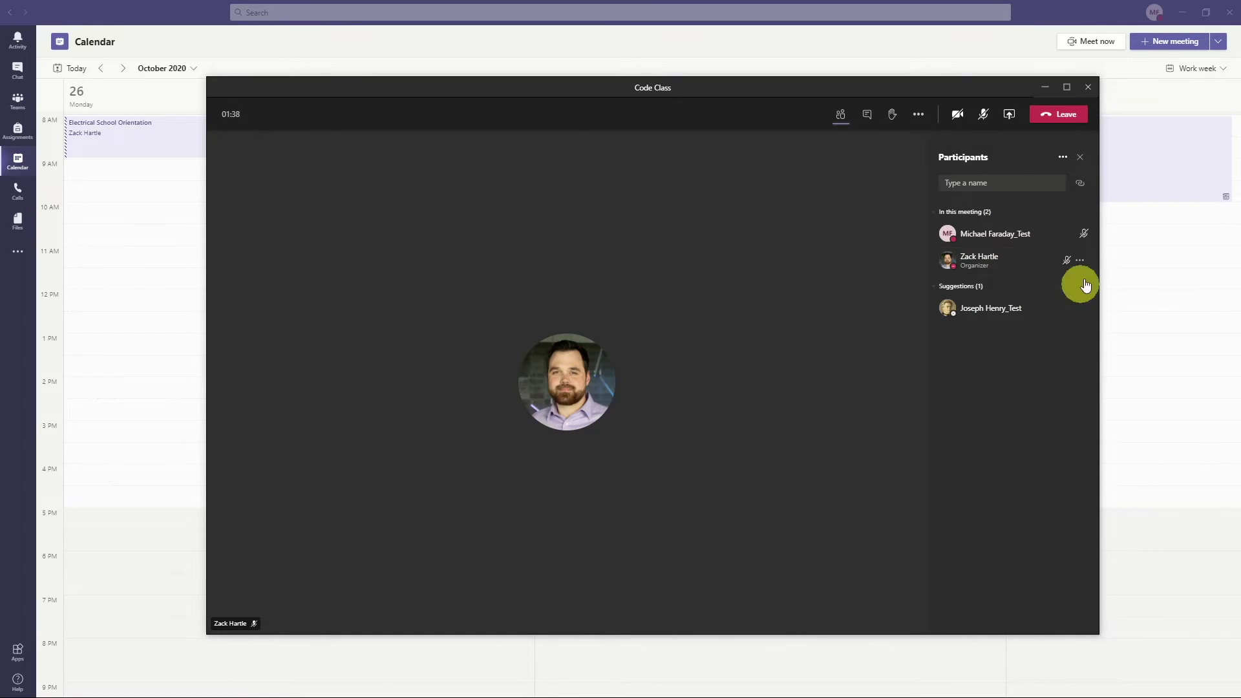
click(1081, 261)
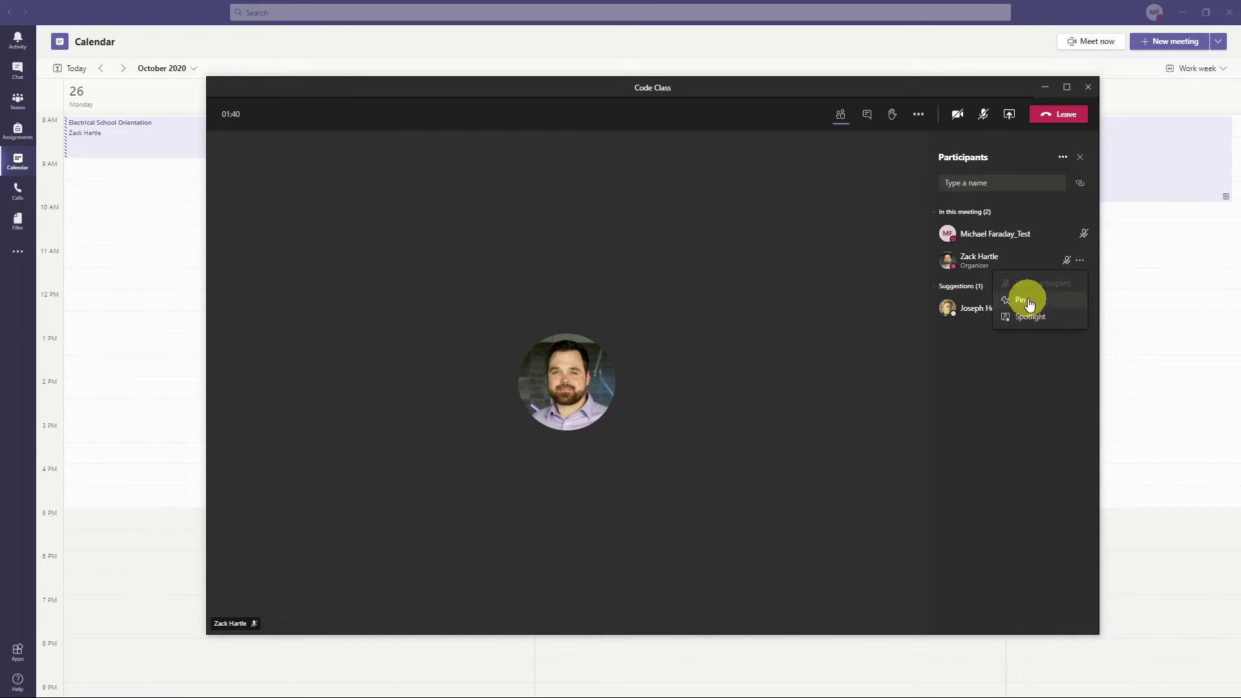
click(1026, 413)
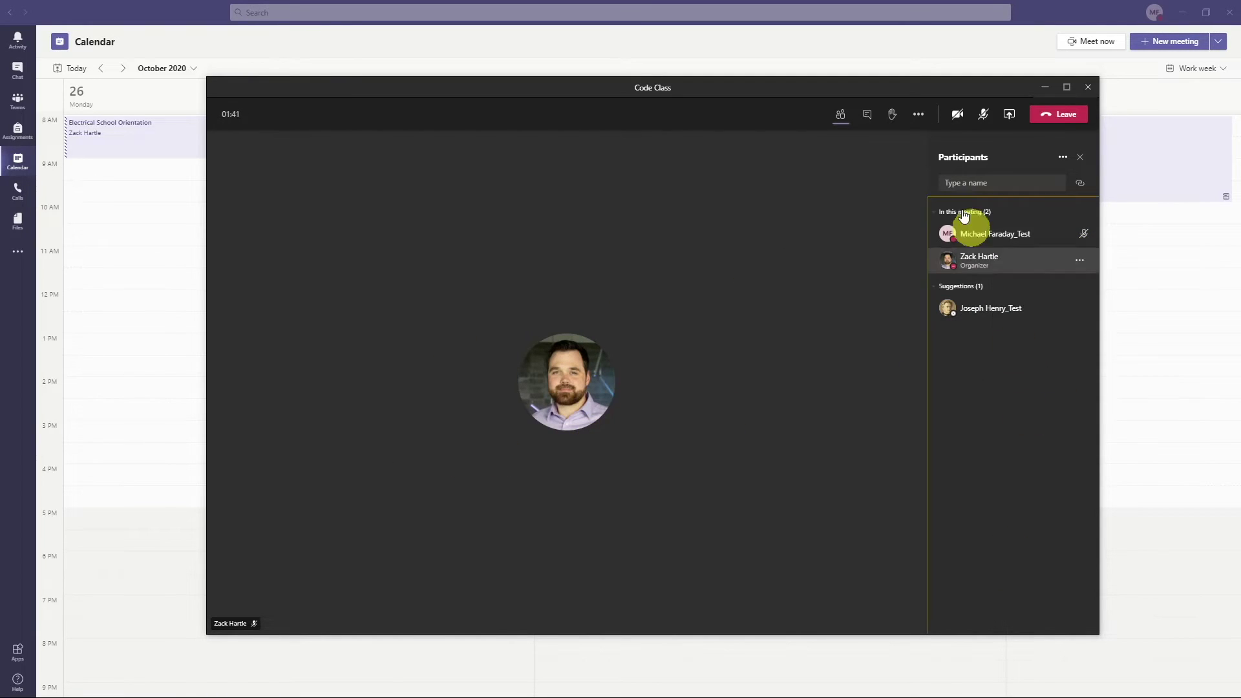
- Open the meeting chat and like the instructor's 'Good afternoon!' message
click(867, 116)
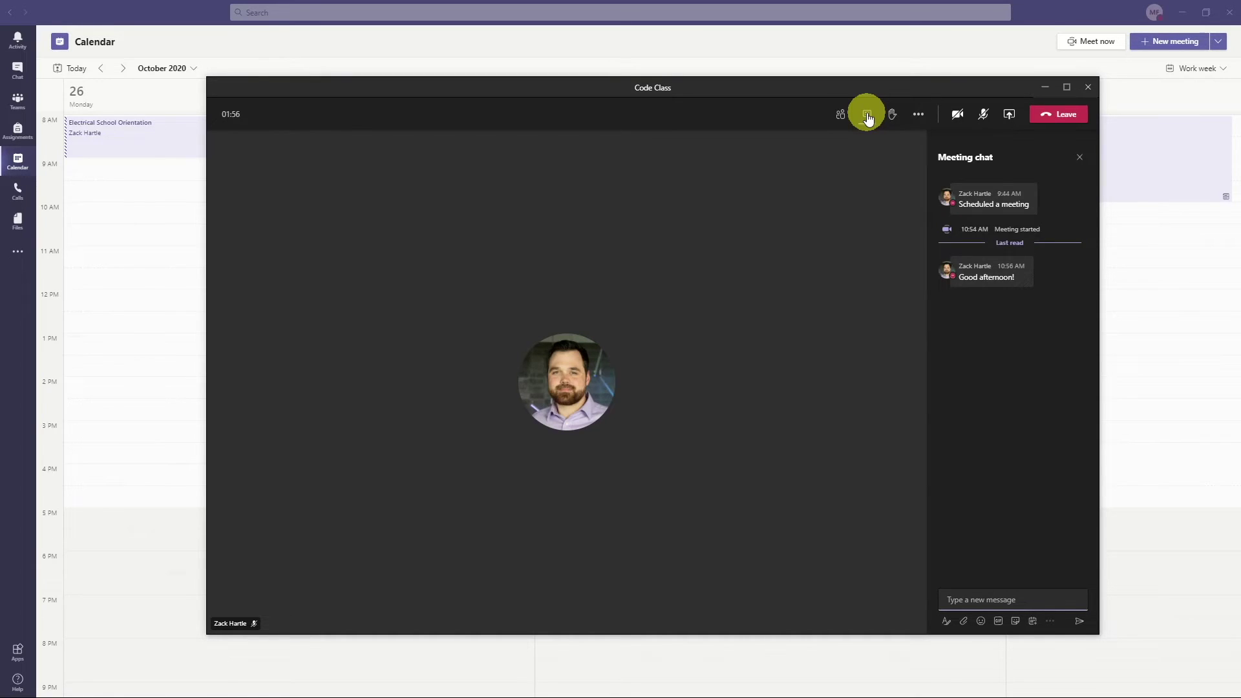
mouse_move(1006, 278)
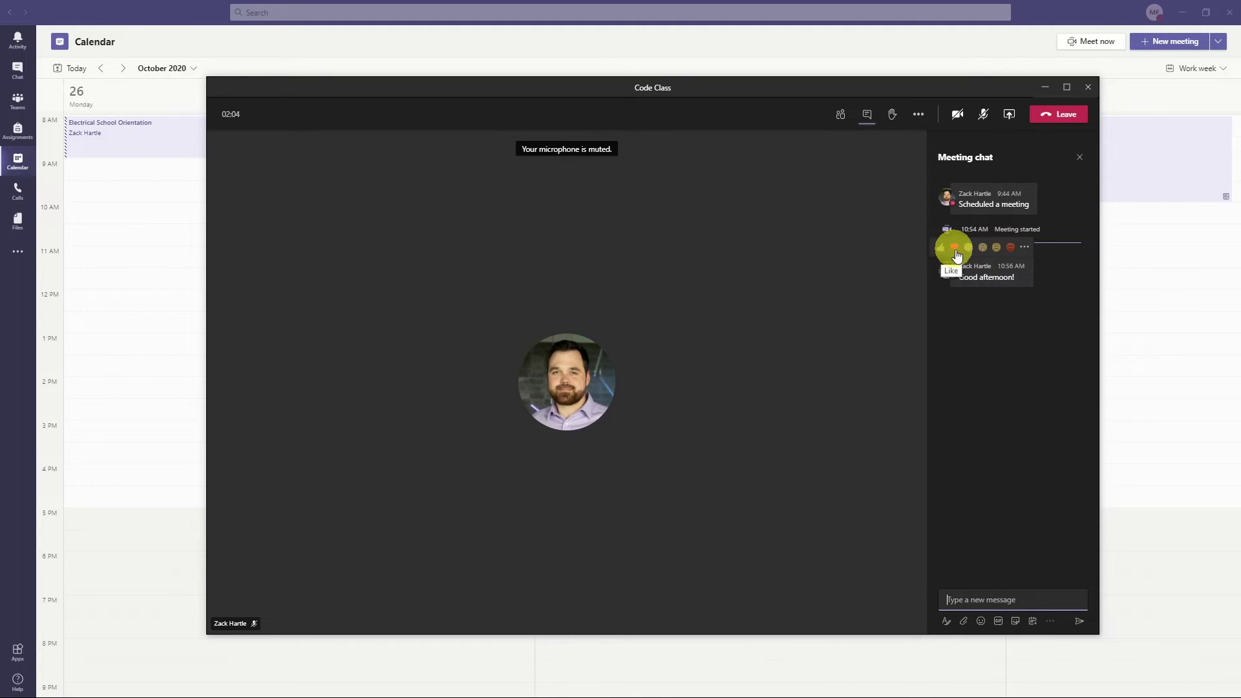
click(941, 250)
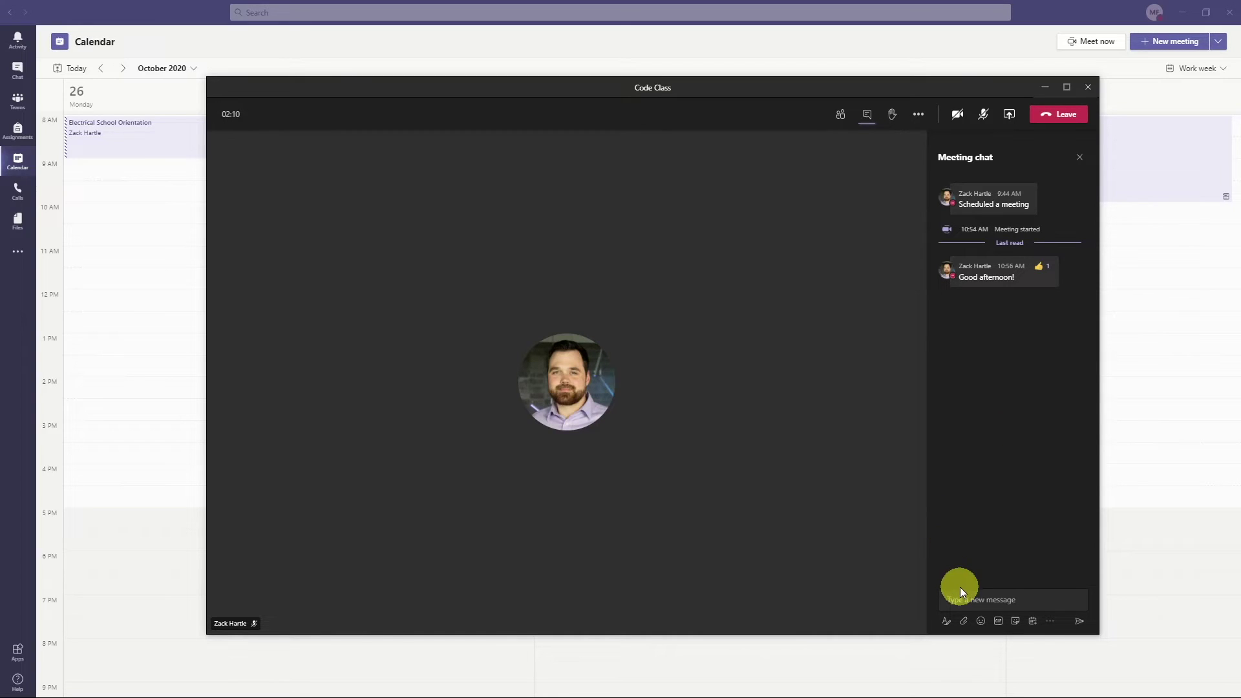
- Send a star emoji to the Code Class meeting chat
click(981, 621)
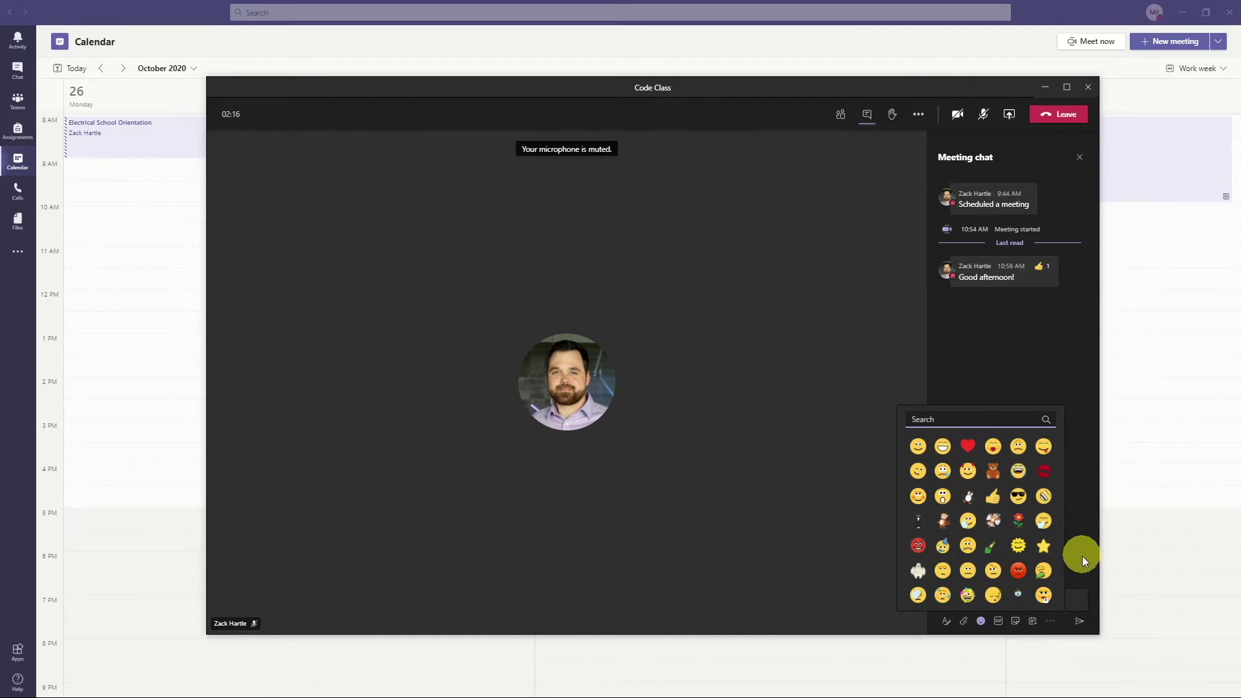
click(1043, 546)
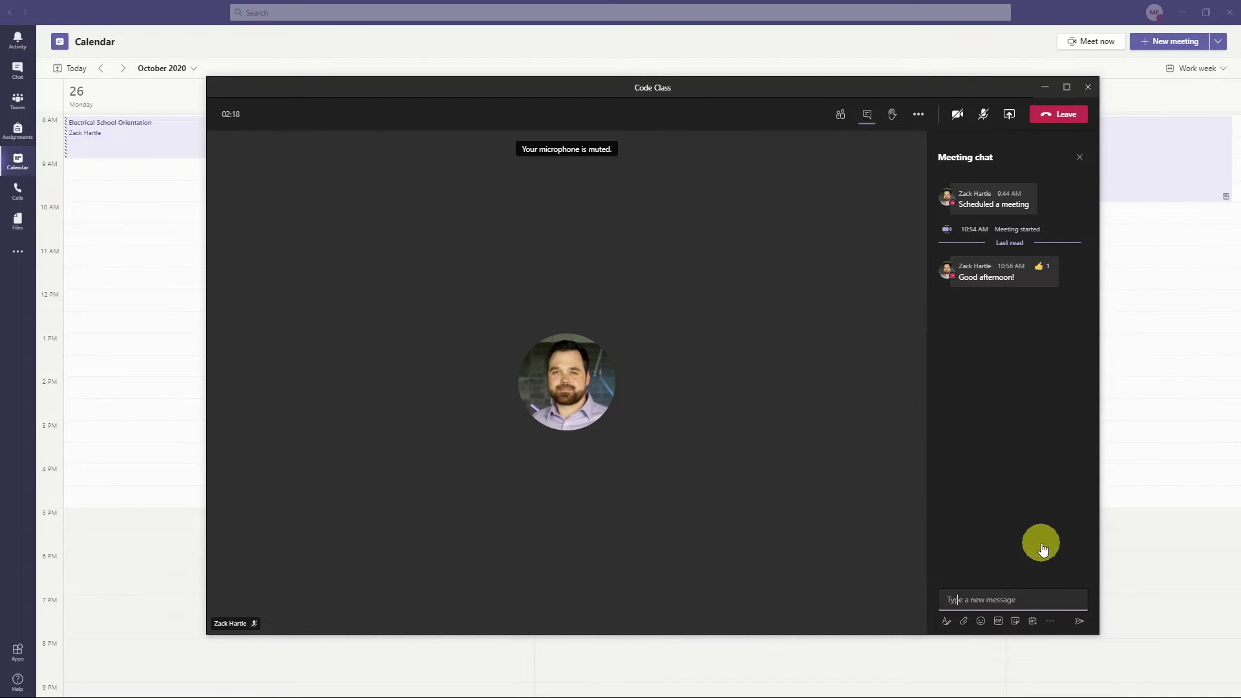
click(1078, 623)
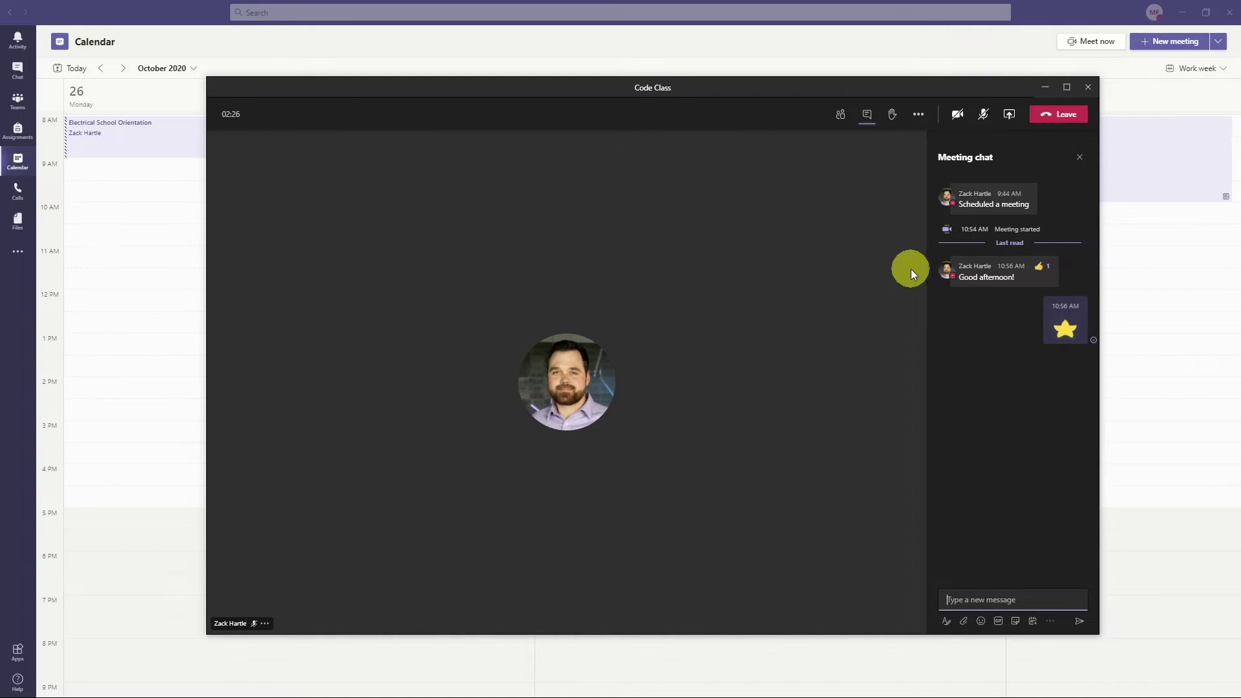
click(891, 121)
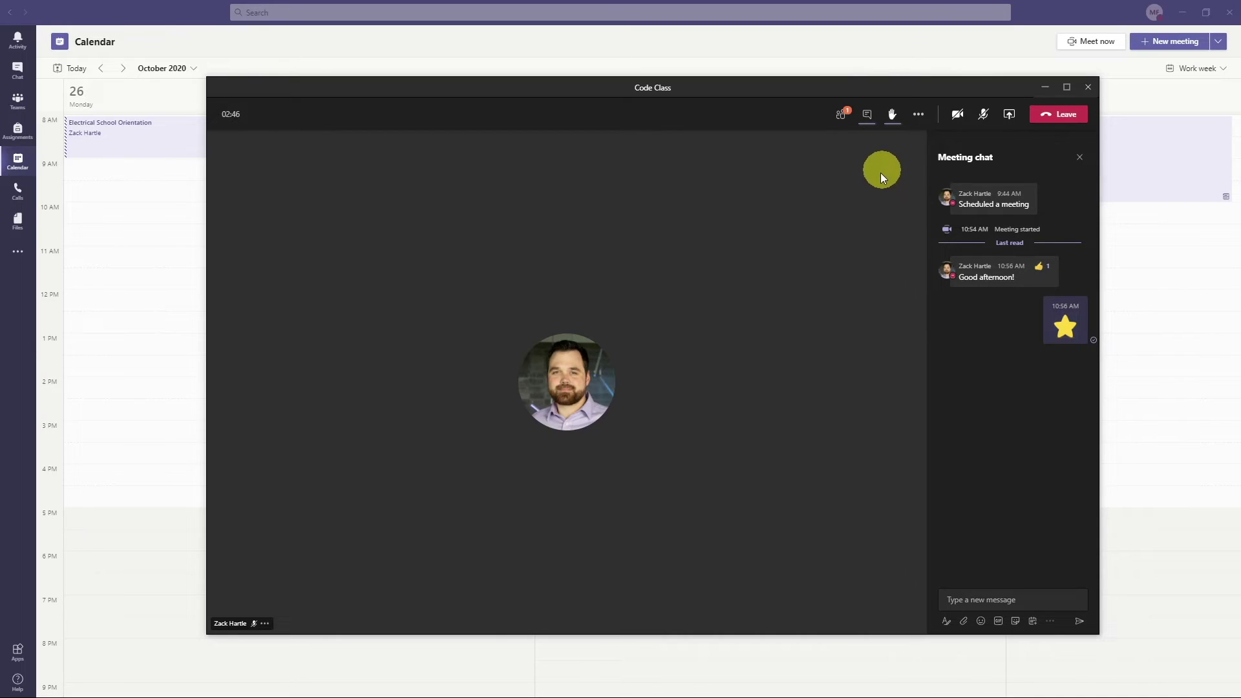
click(892, 119)
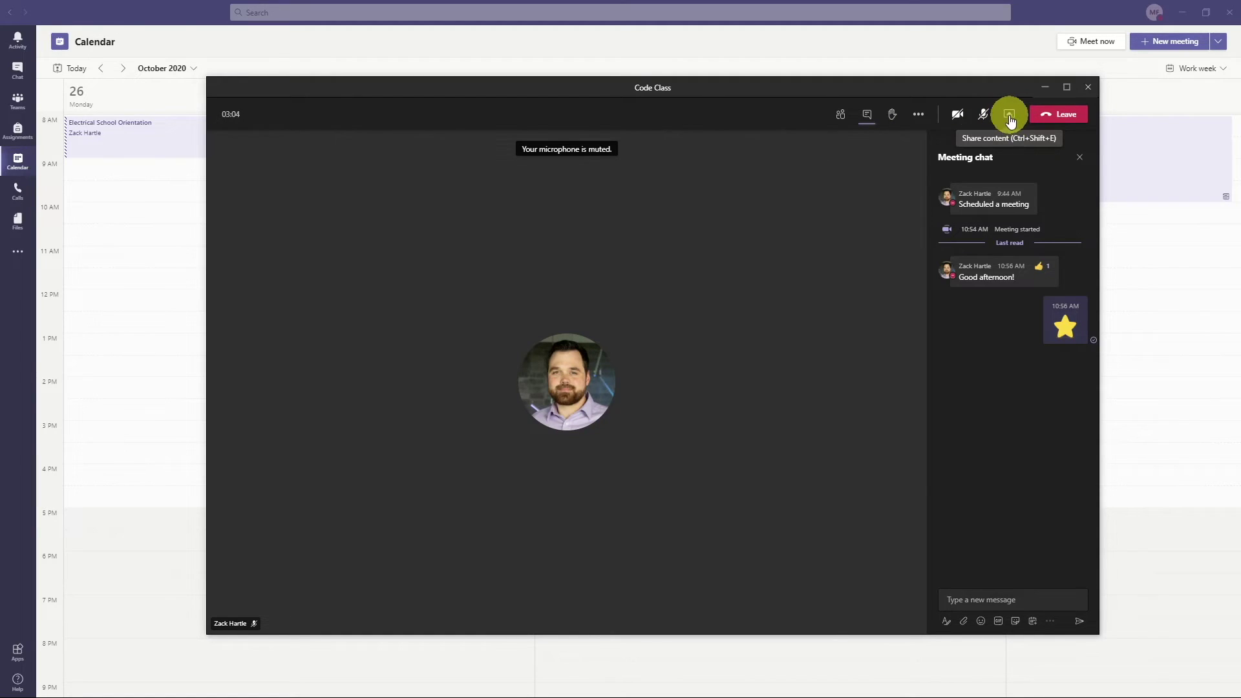
- Show Device settings from More actions to view the speaker, microphone and camera
click(916, 115)
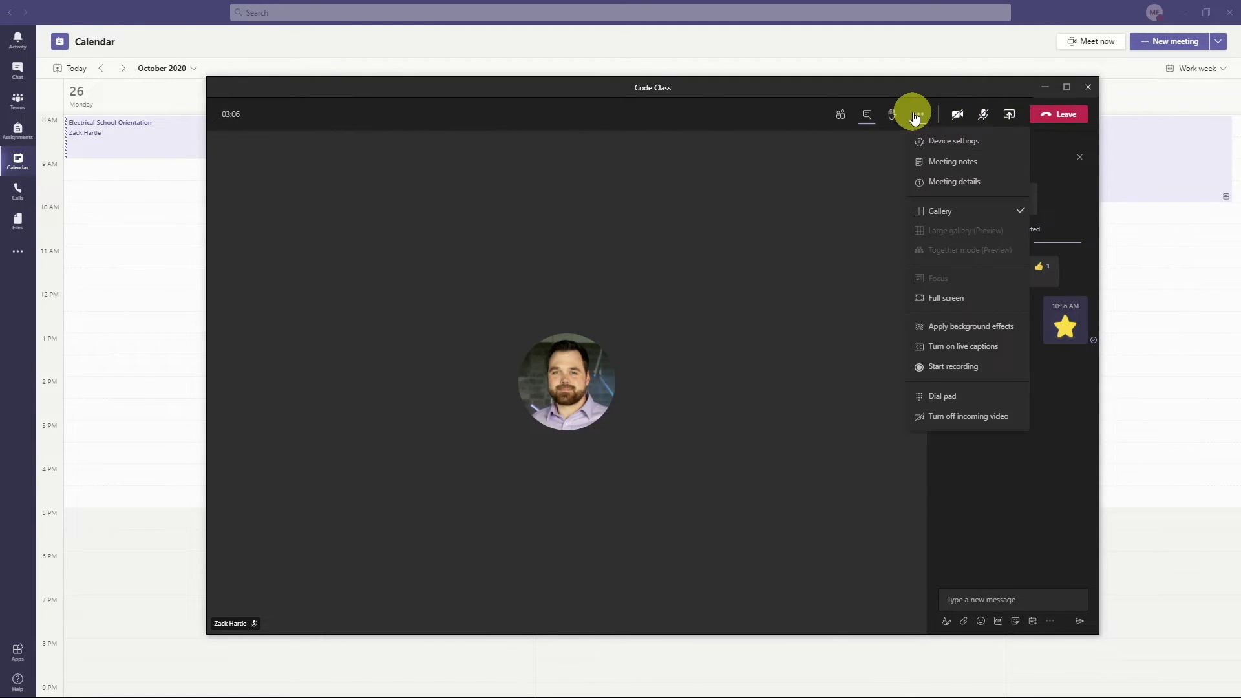
click(948, 148)
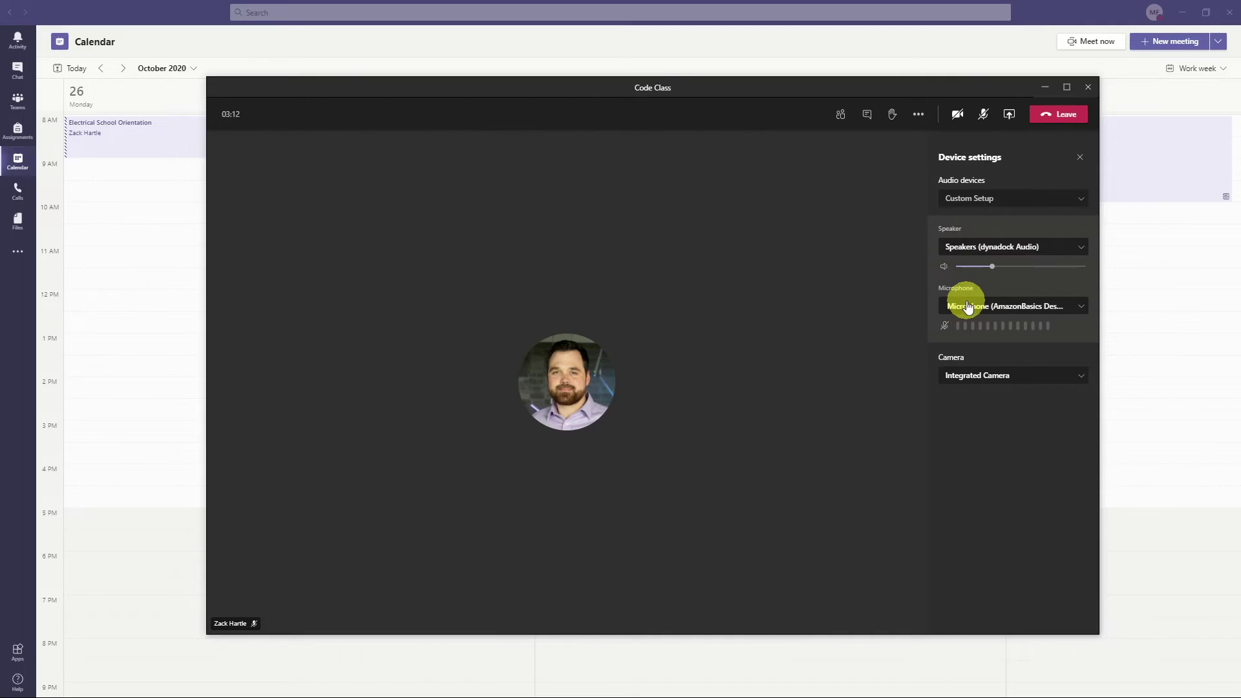
click(919, 117)
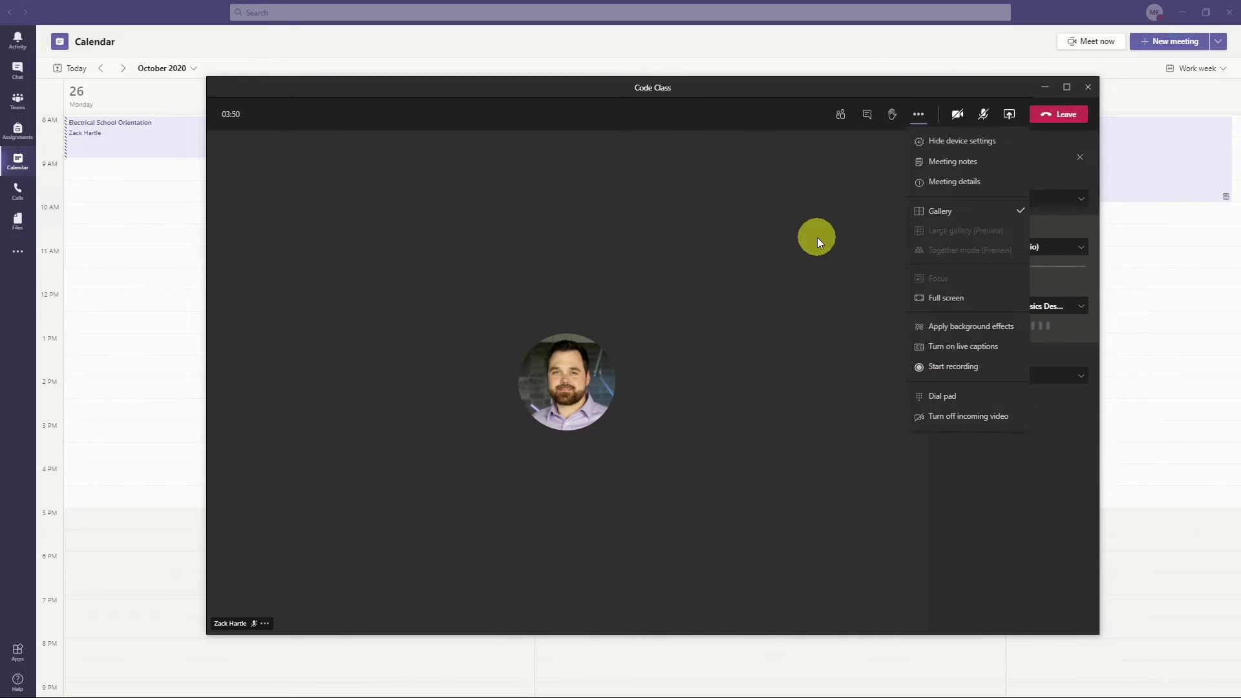
click(817, 238)
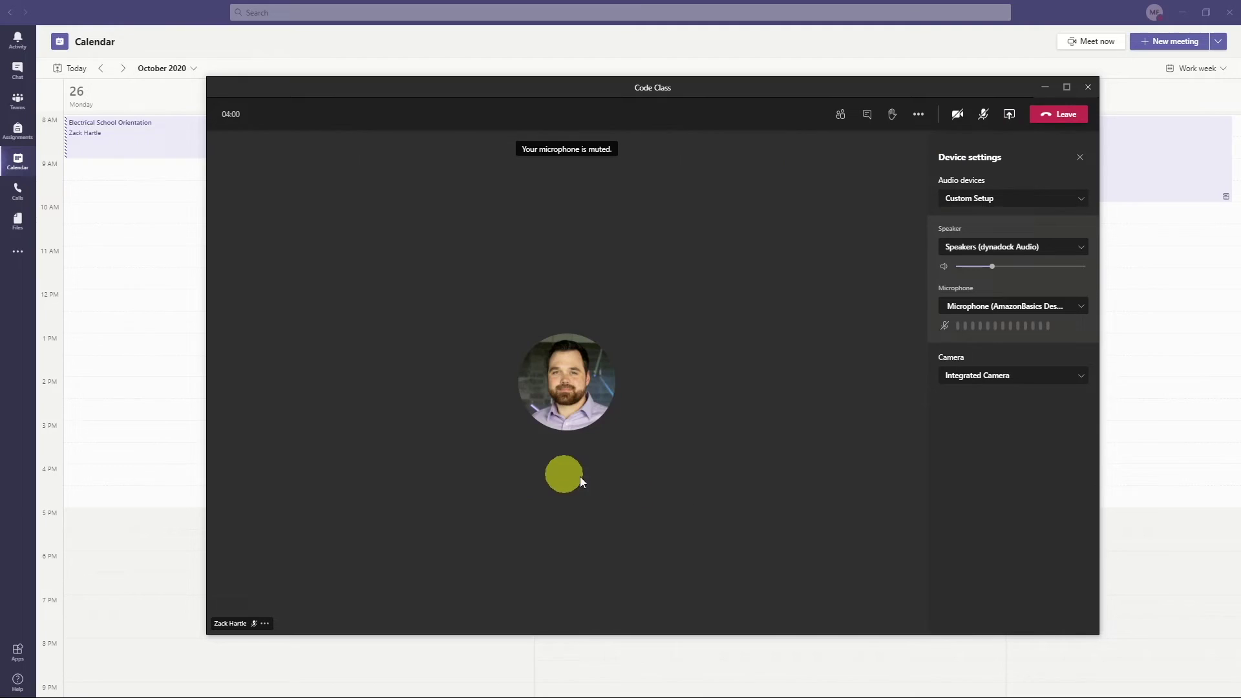
- Leave the meeting and open the full details page for Tuesday's October 27 Code Class
click(1076, 116)
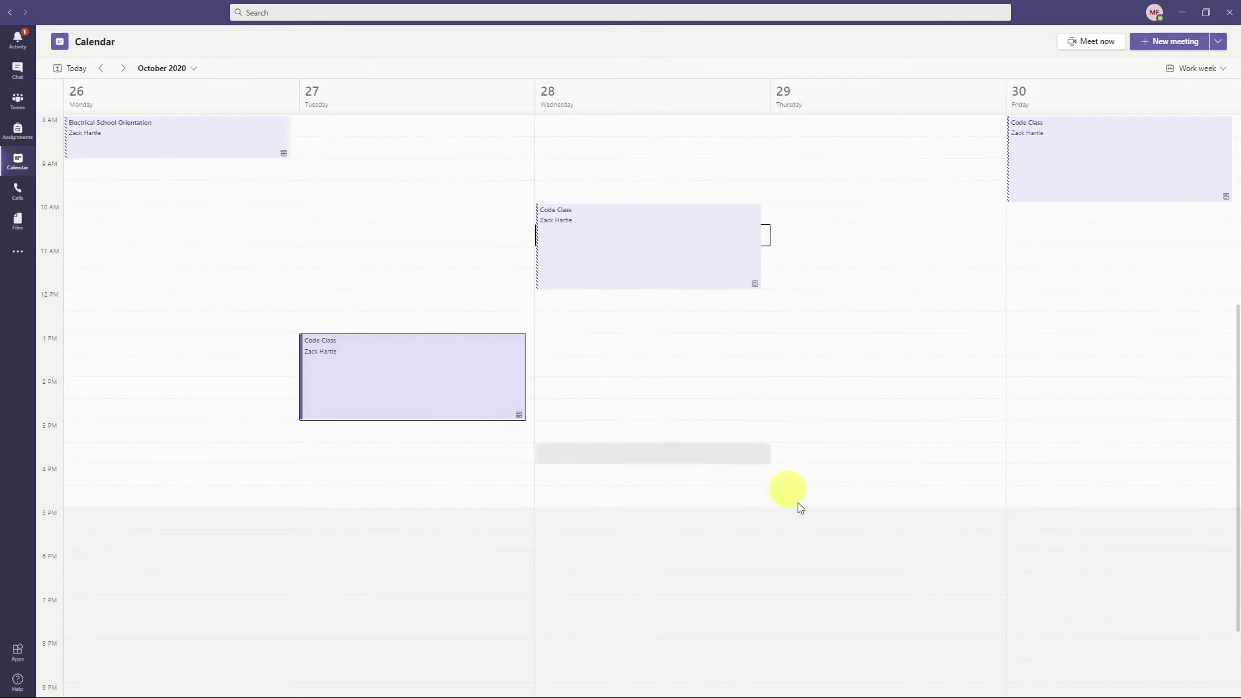
click(360, 362)
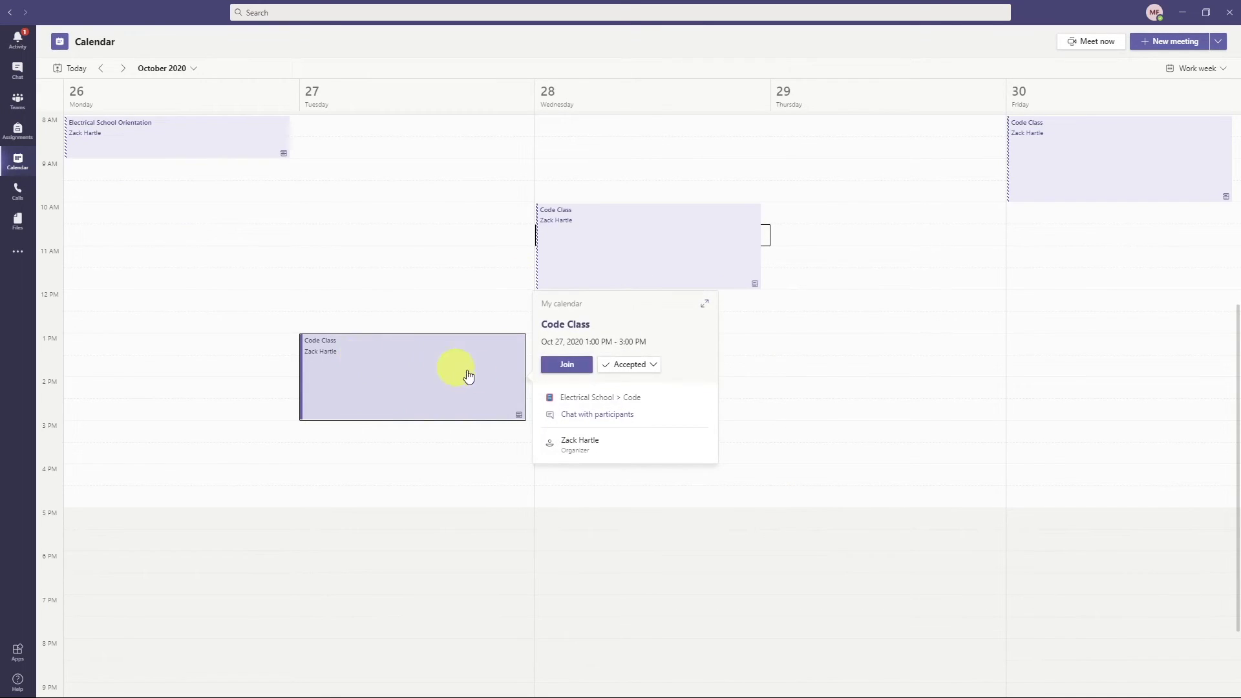
click(366, 388)
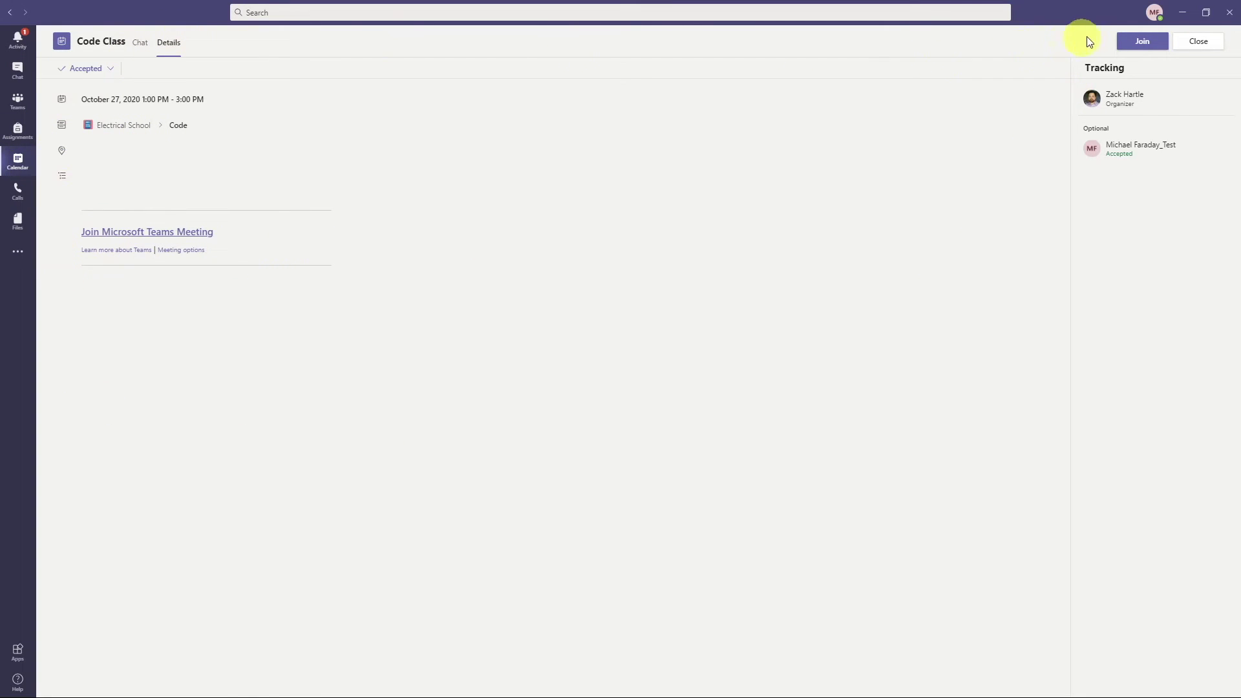
- Switch to the Code Class meeting chat, then close it to return to the Code channel
click(139, 47)
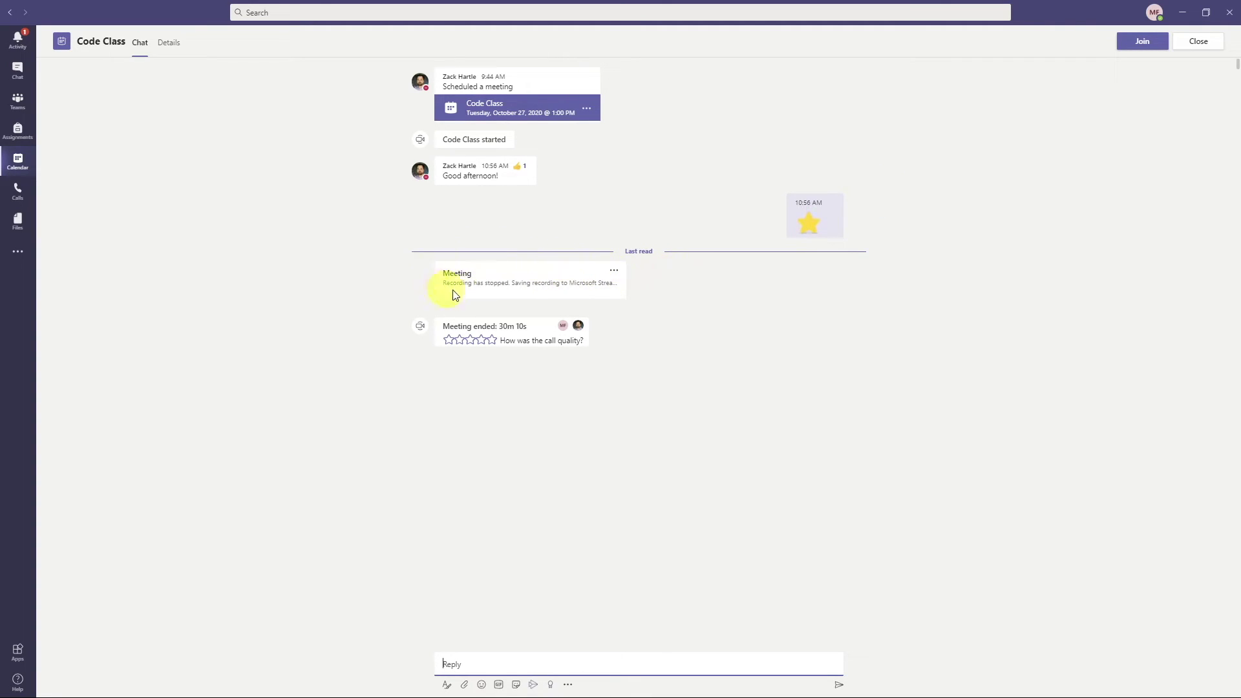
click(1199, 42)
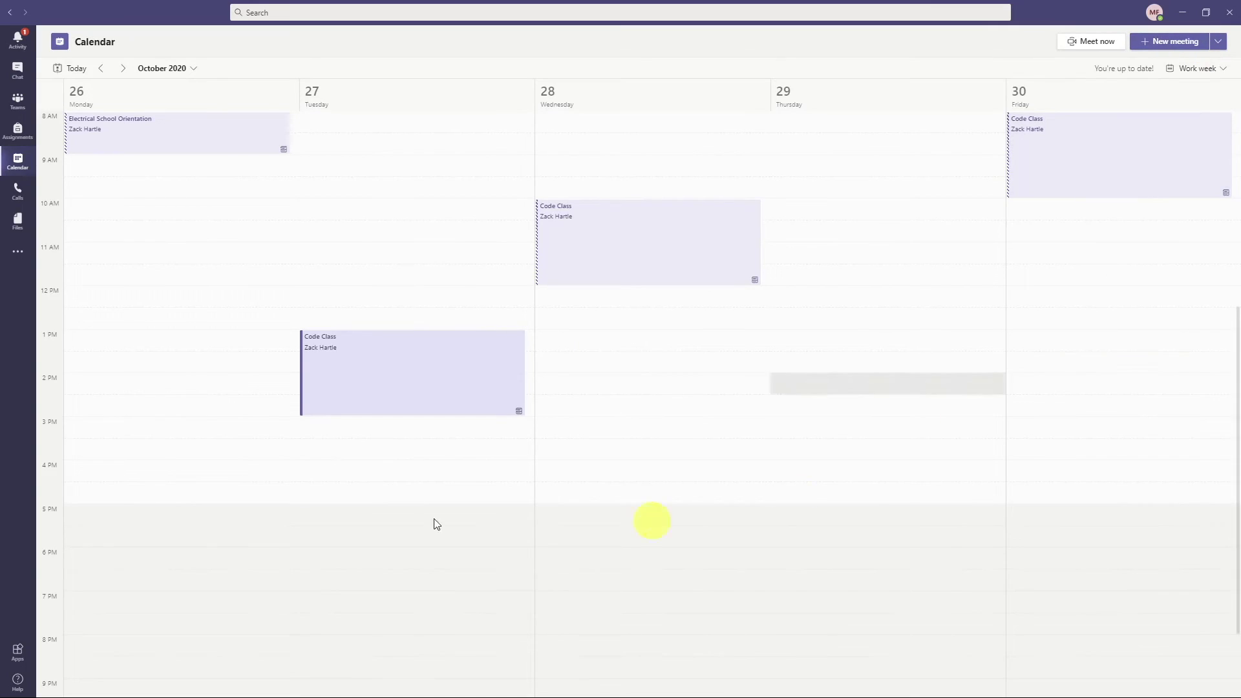
click(17, 104)
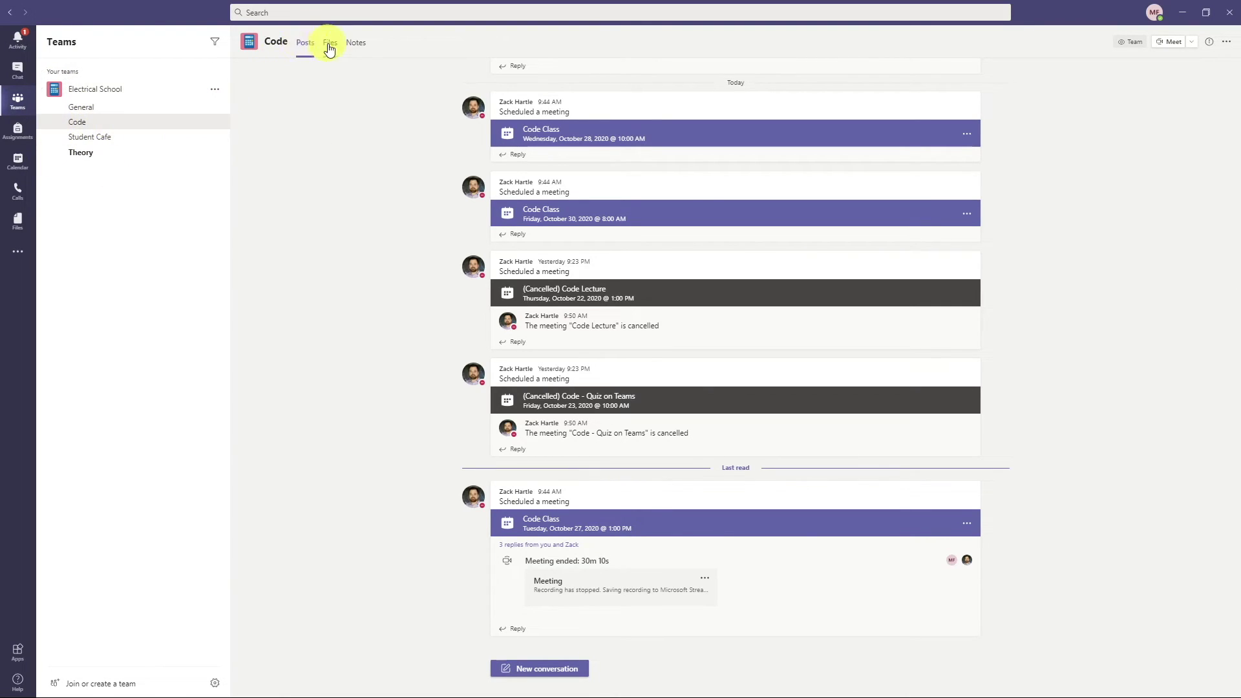
- Open Electrical School's General channel and its OneNote Class Notebook
click(139, 108)
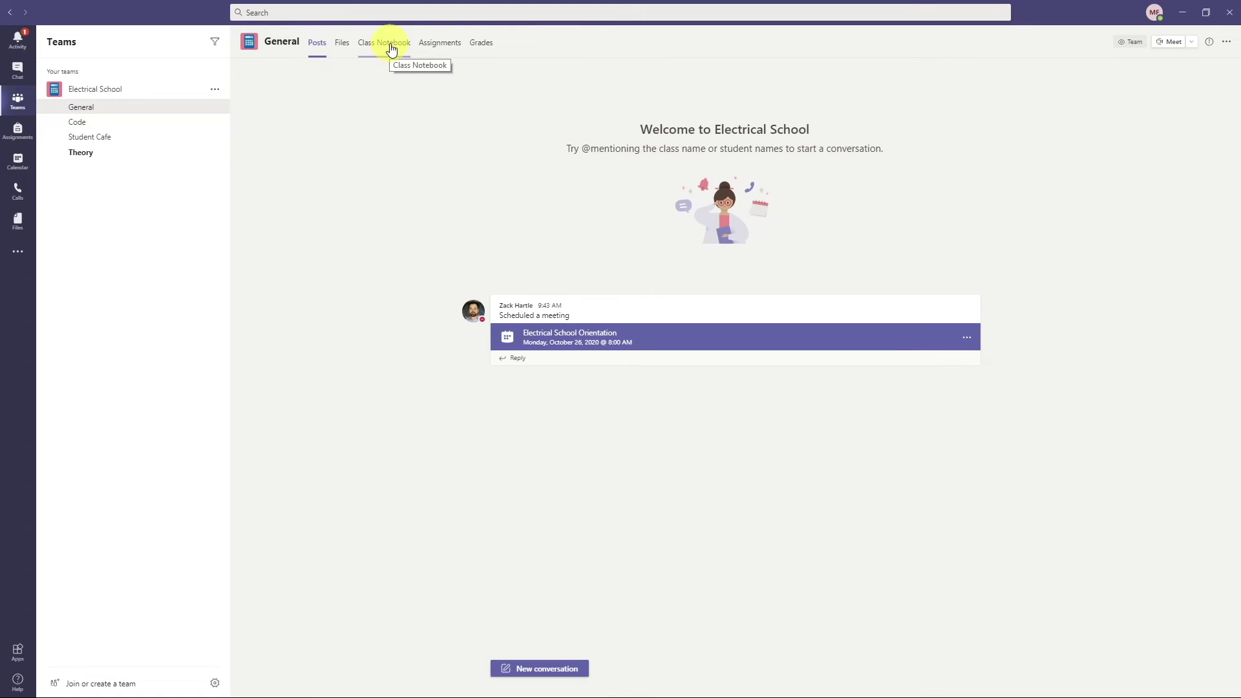
click(390, 47)
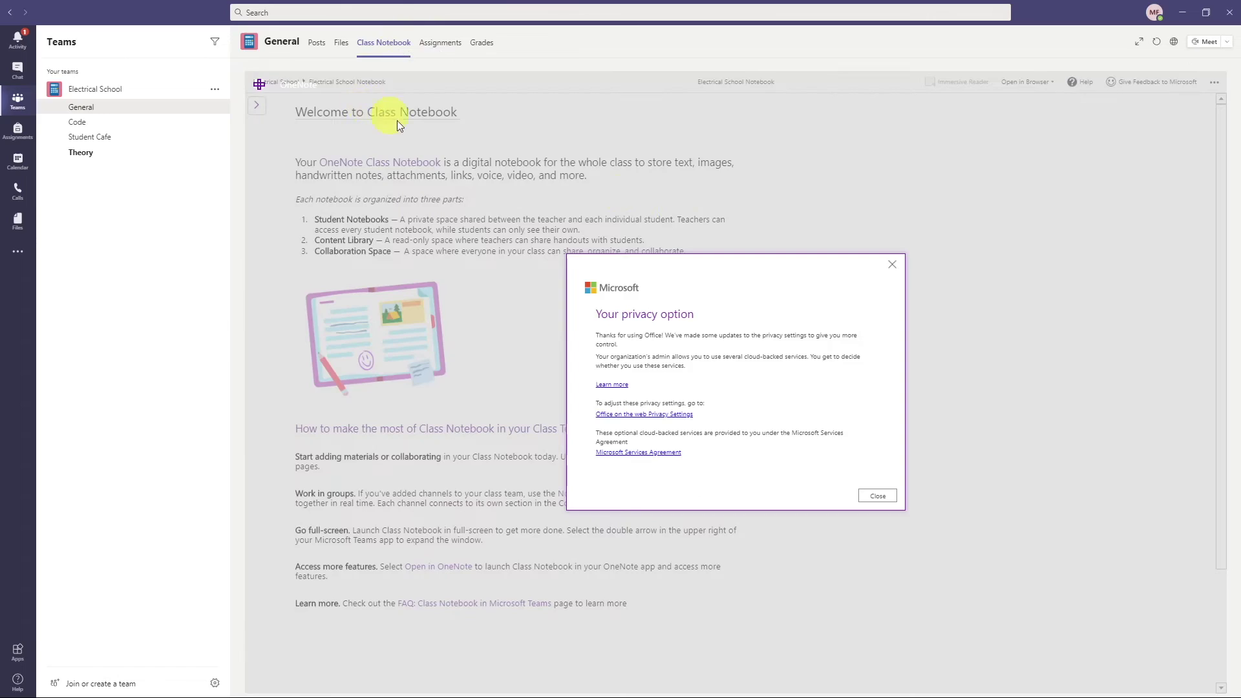
- Dismiss the privacy notice and browse Schedule + Outline, Code Notes, then Theory Notes
click(878, 496)
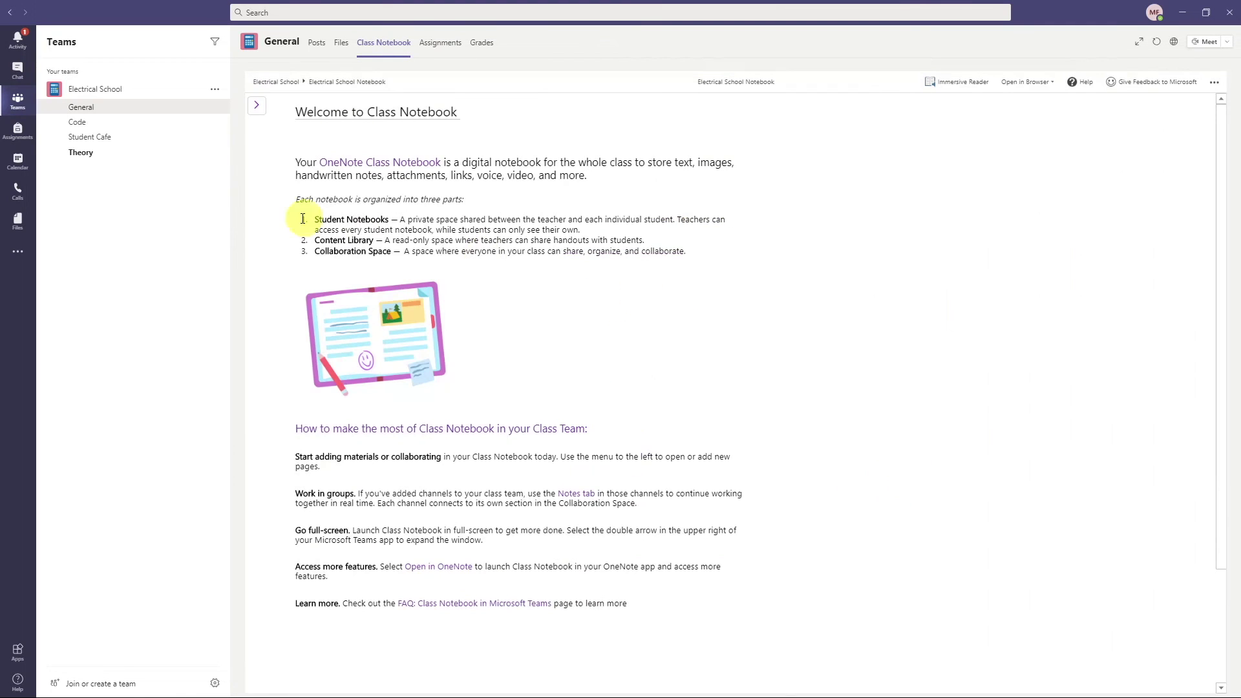
click(257, 104)
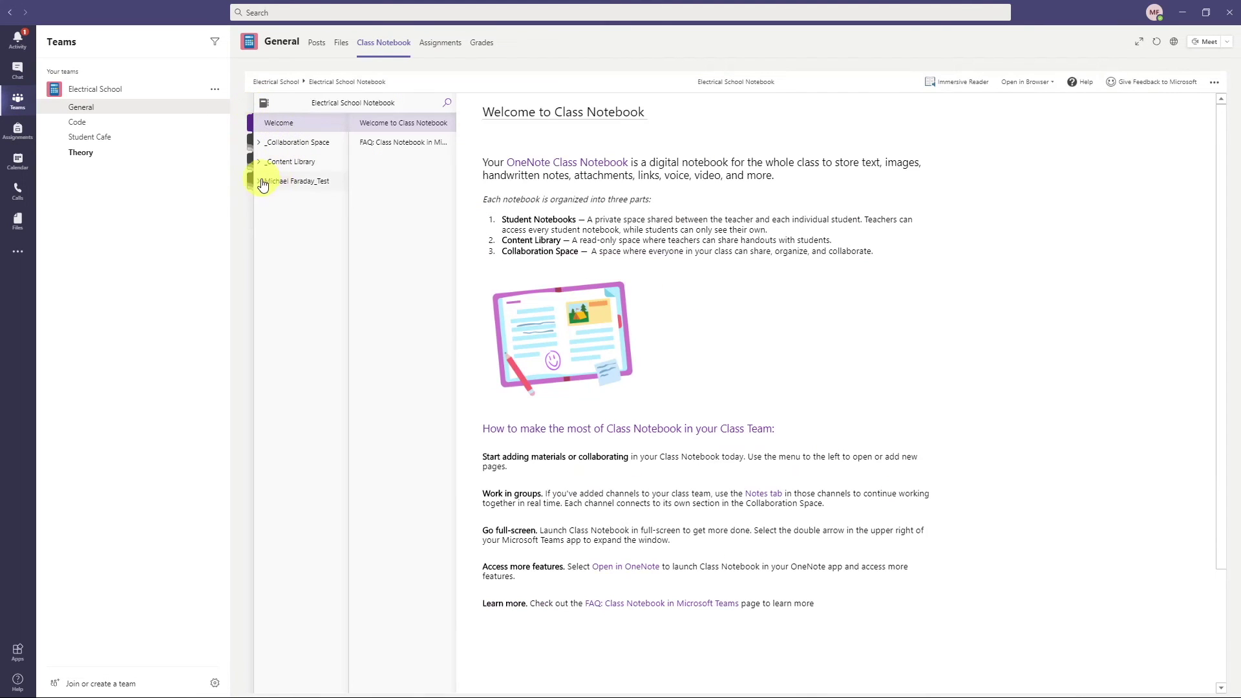
click(312, 181)
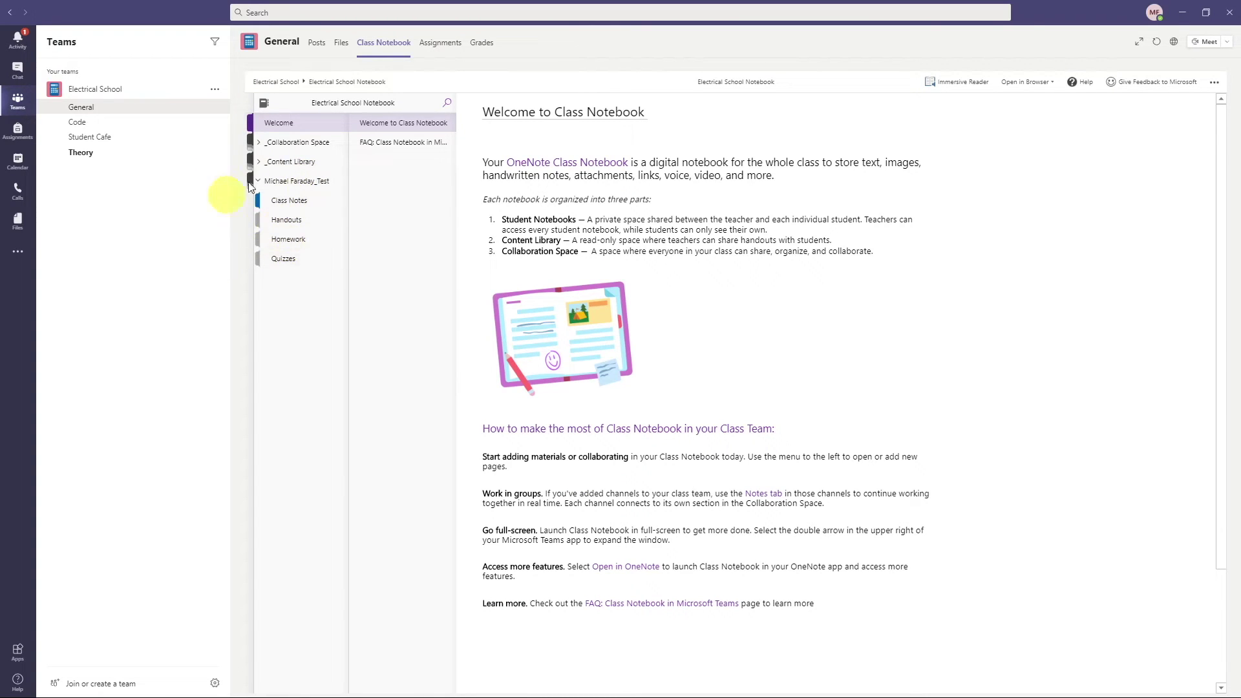
click(271, 166)
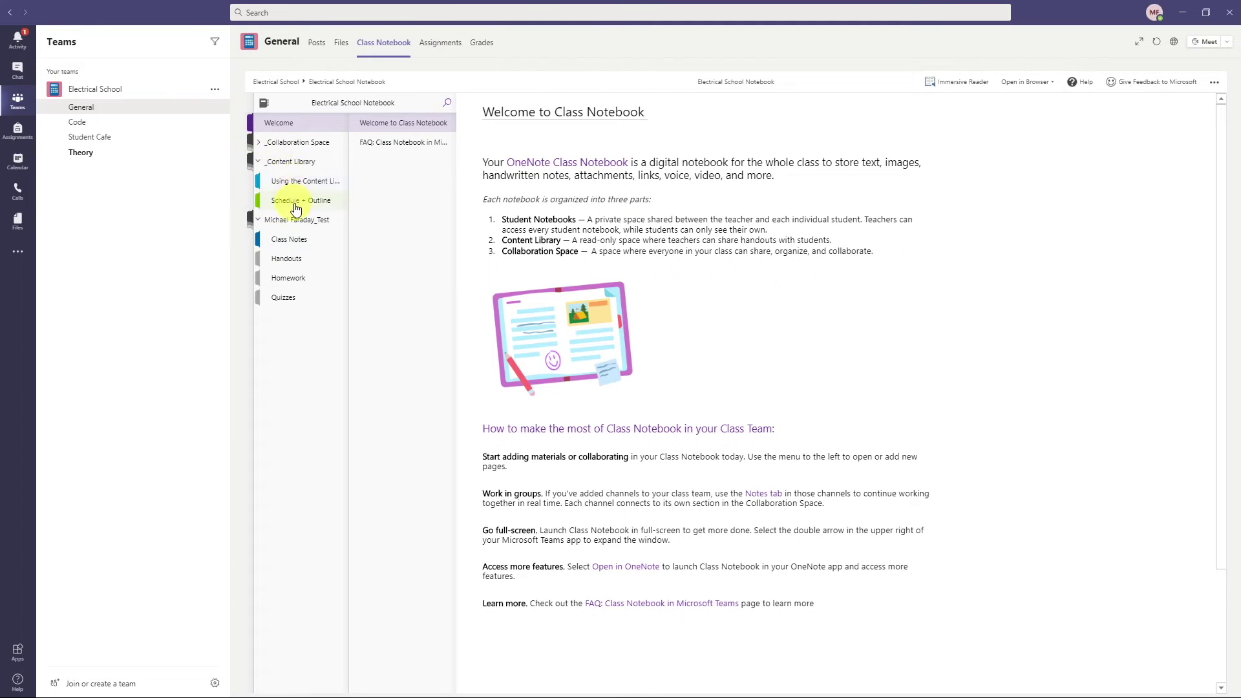
click(312, 200)
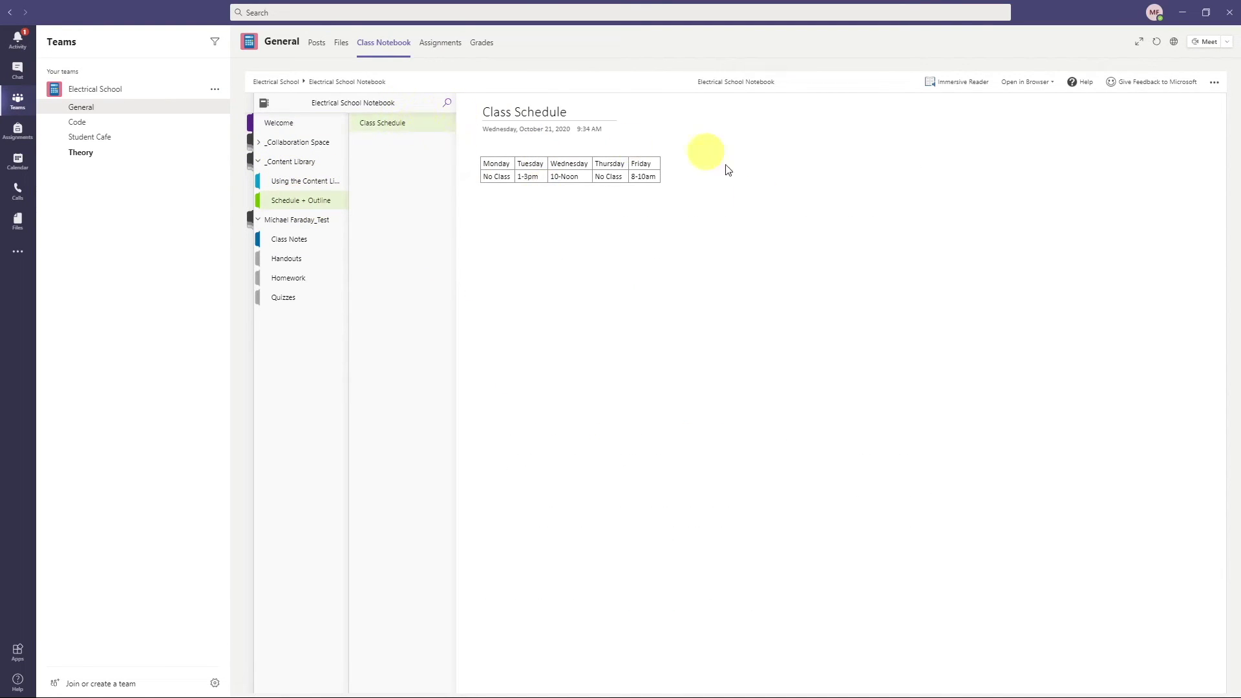
click(287, 142)
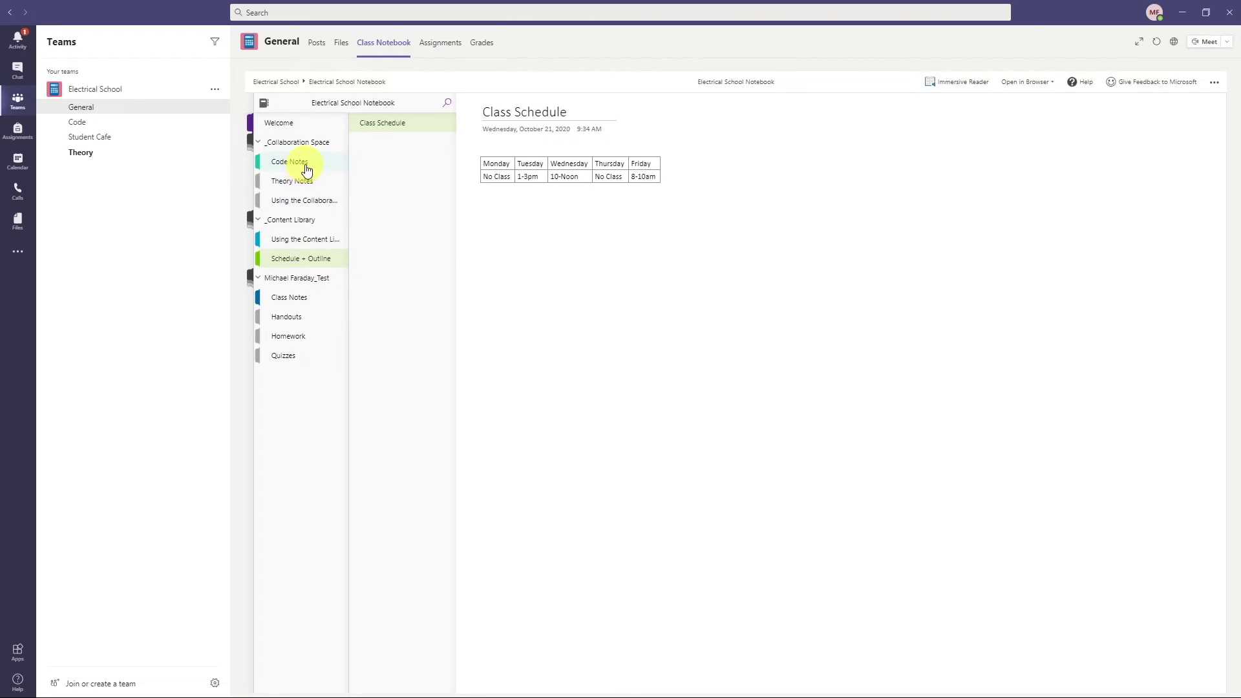
click(306, 165)
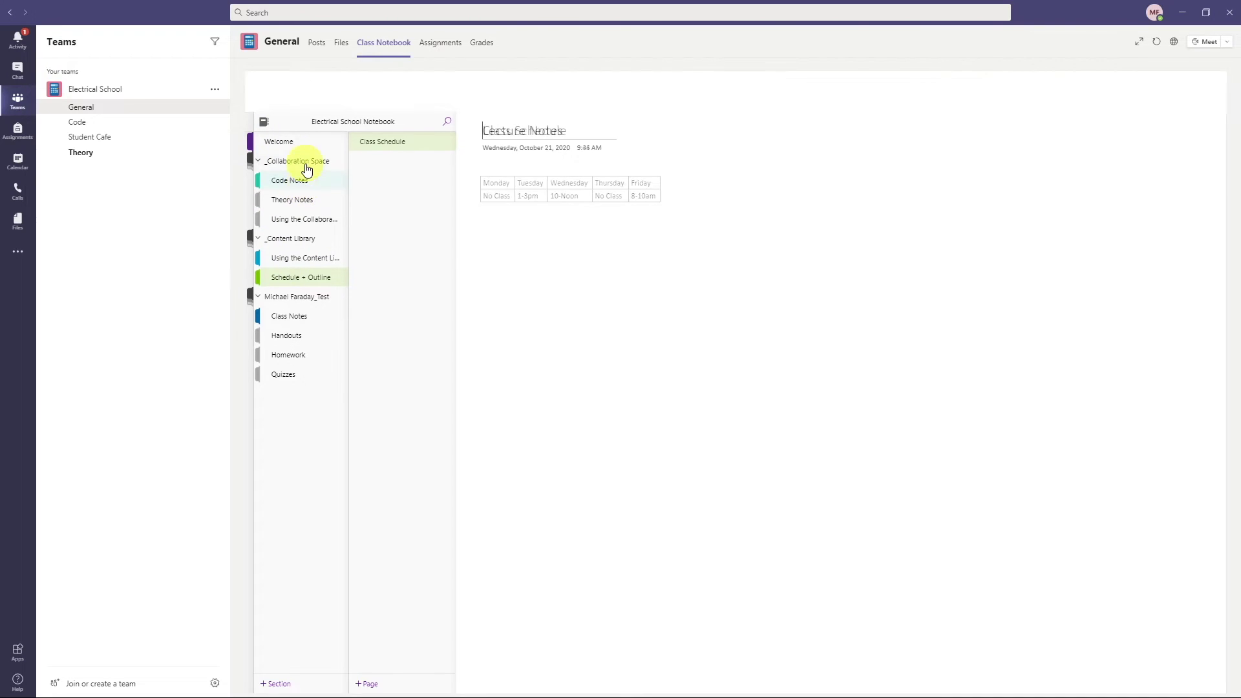
click(290, 199)
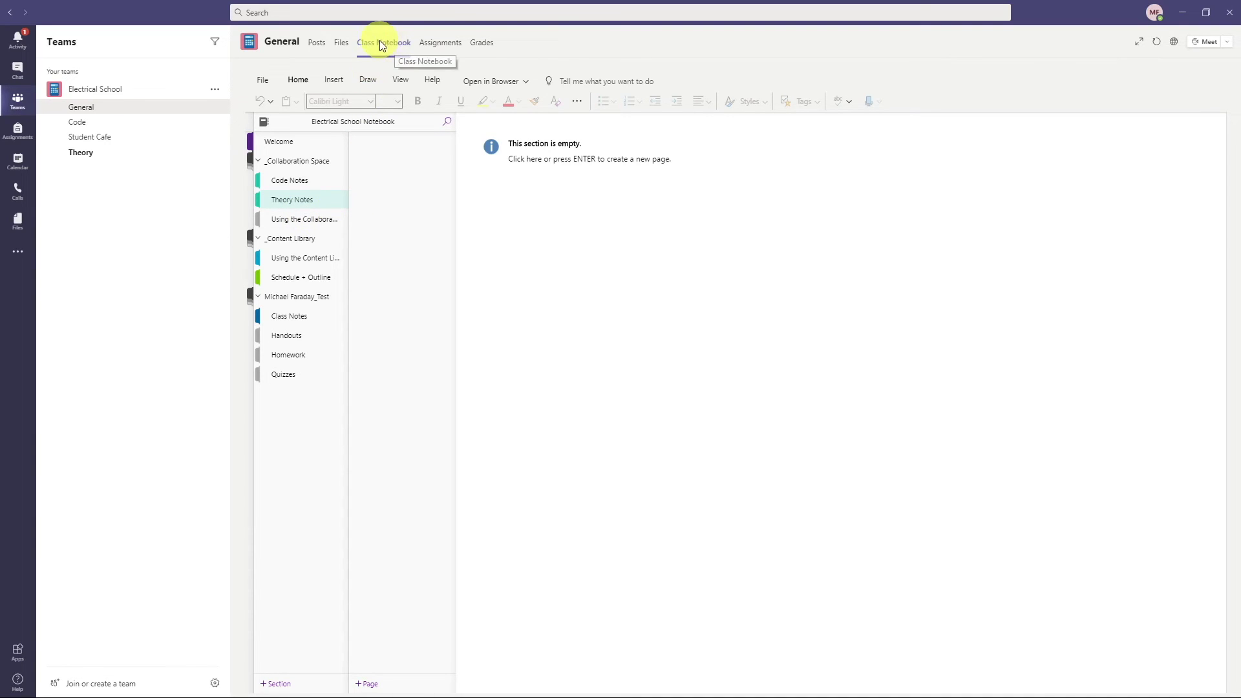
- Open the Code channel's Lecture Notes and show the Open in Browser options
click(72, 123)
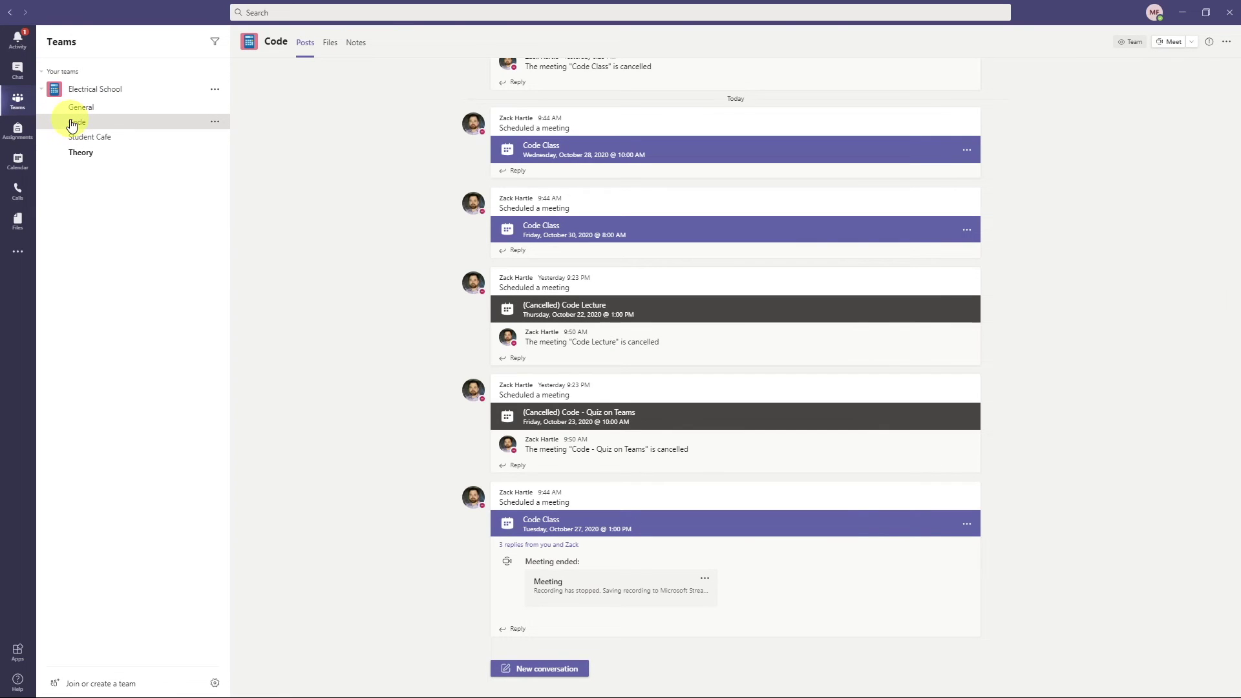
click(354, 42)
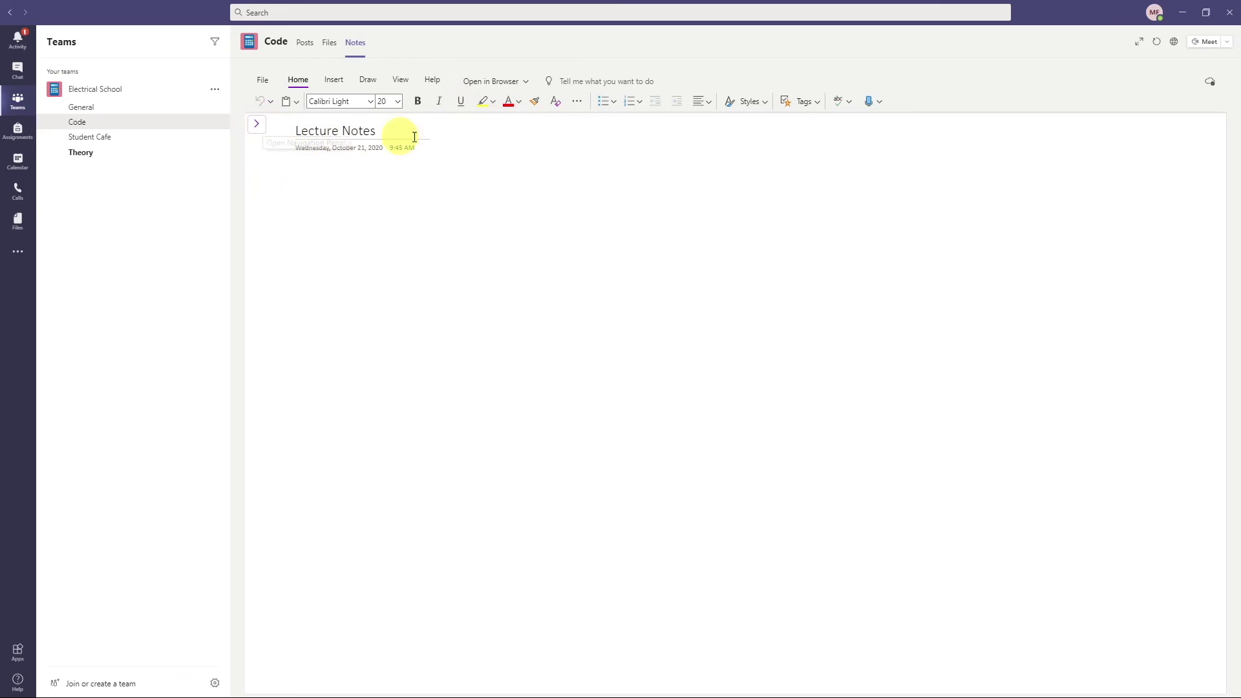
click(488, 80)
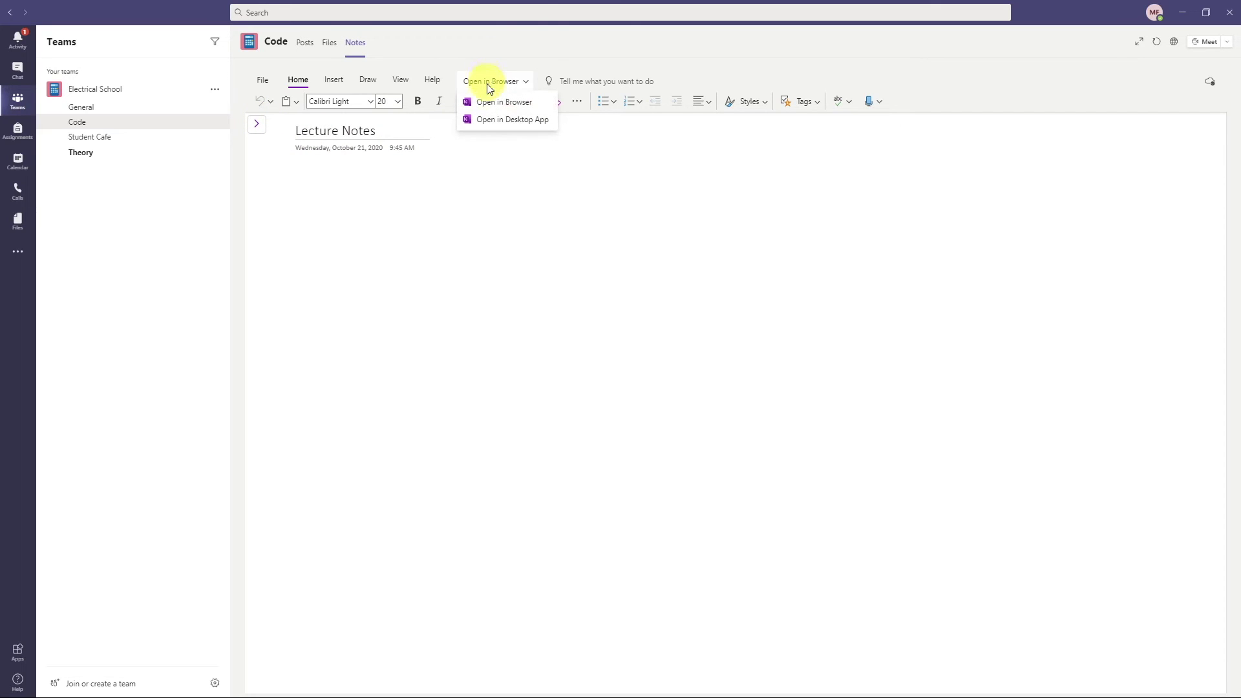
click(489, 104)
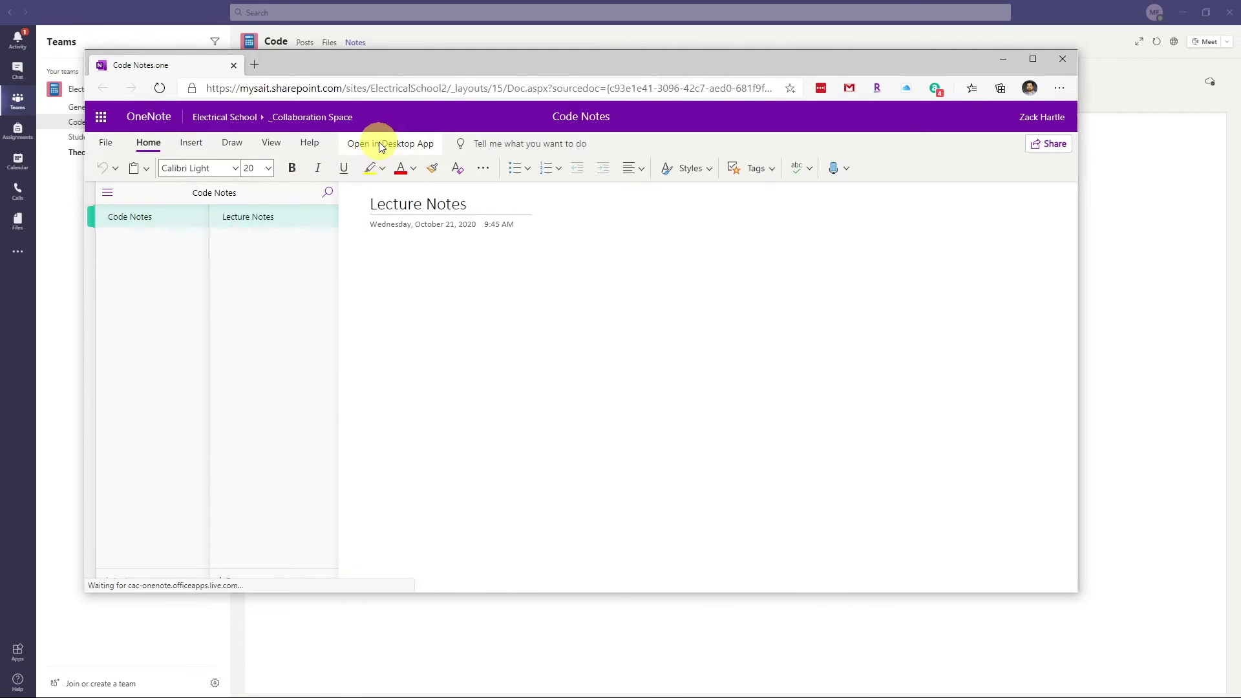
click(108, 197)
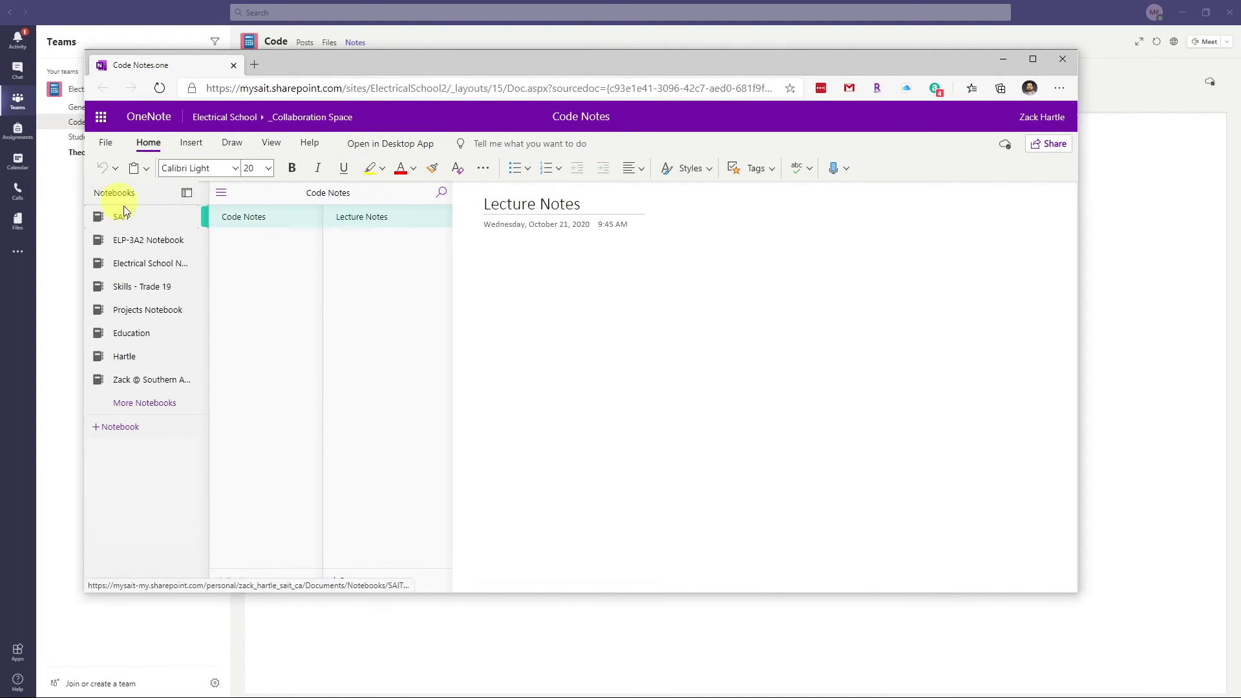
click(1066, 63)
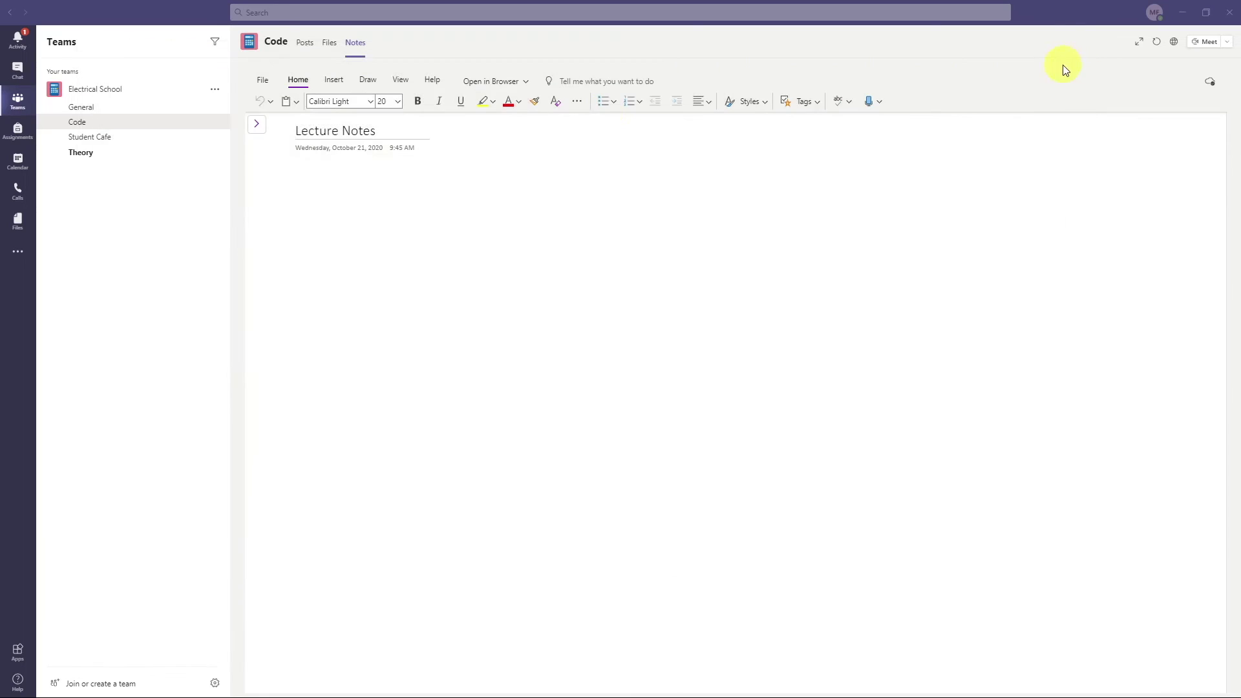
click(20, 108)
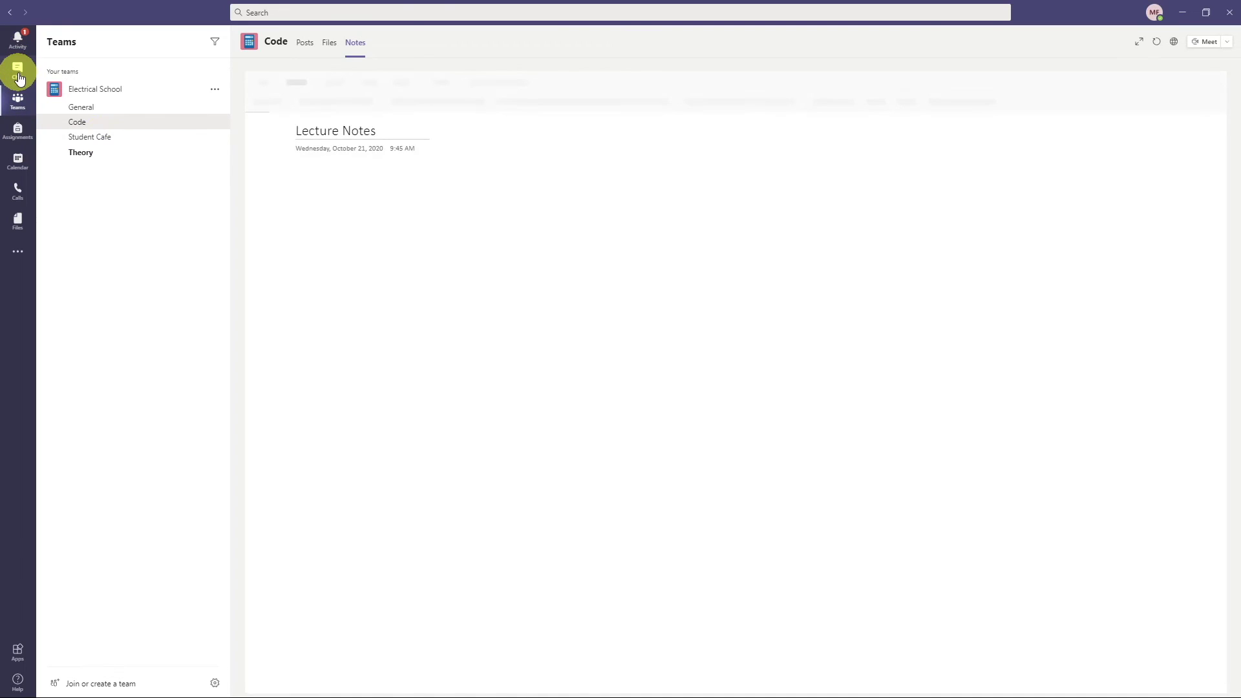
- Start a new private chat with the instructor as recipient
click(18, 71)
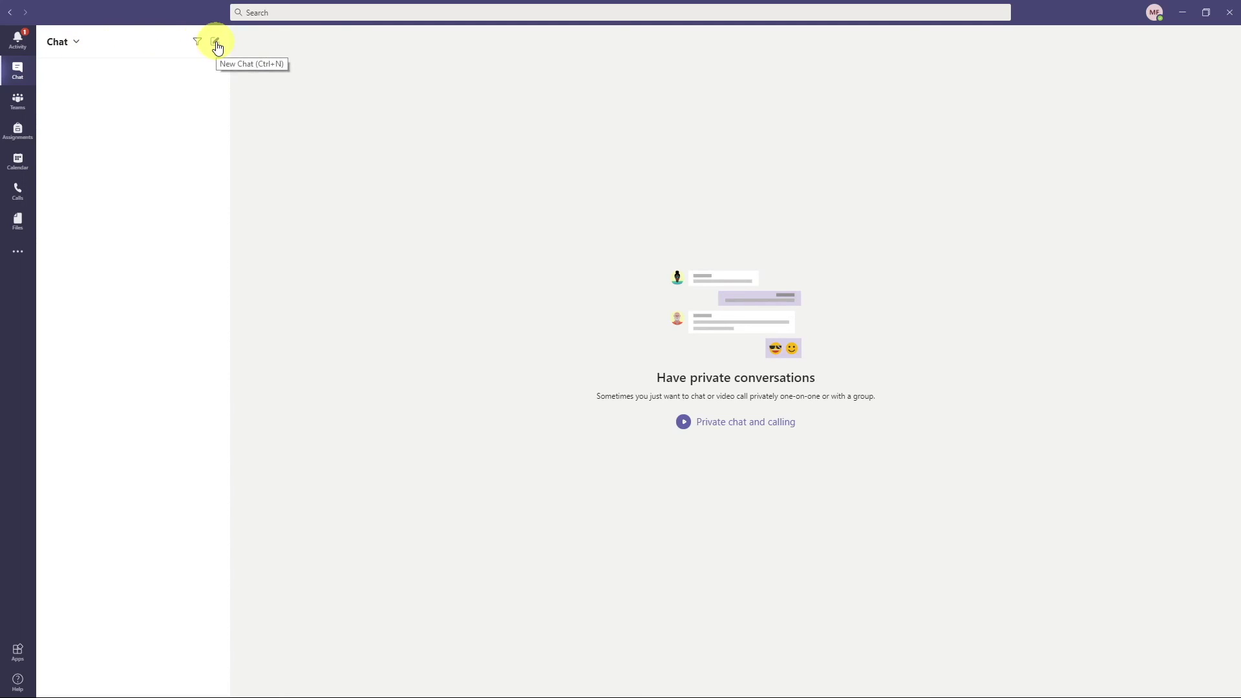
click(216, 43)
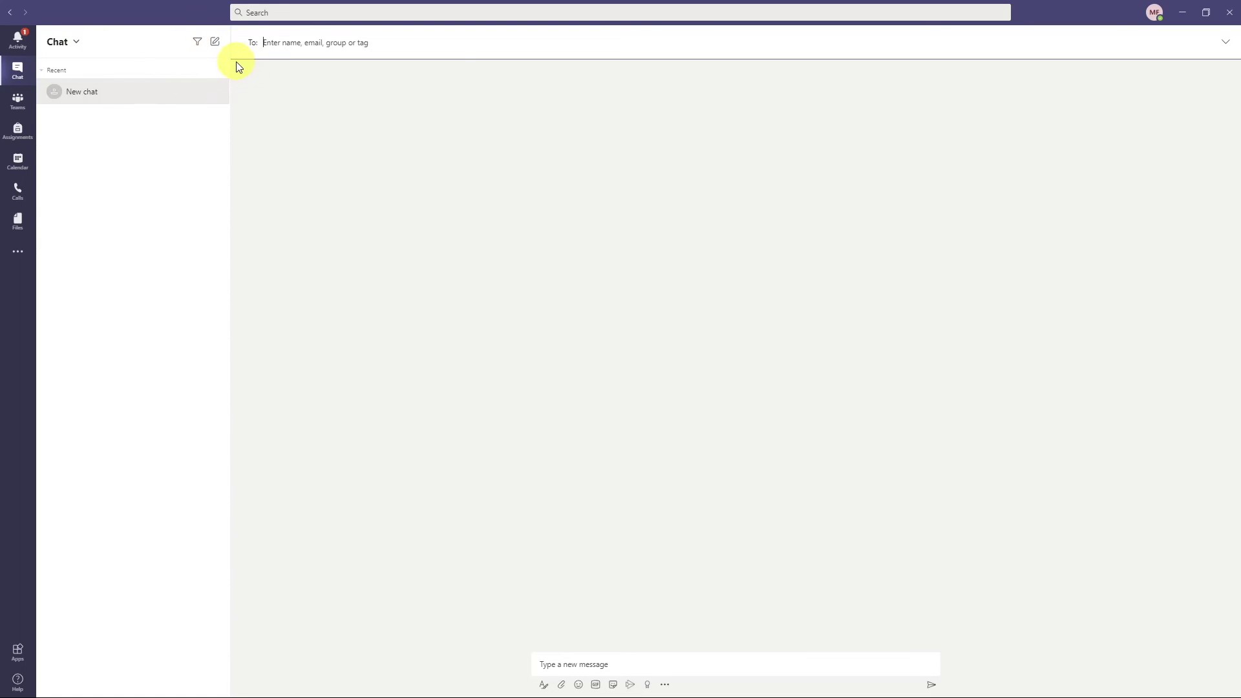
text(zack)
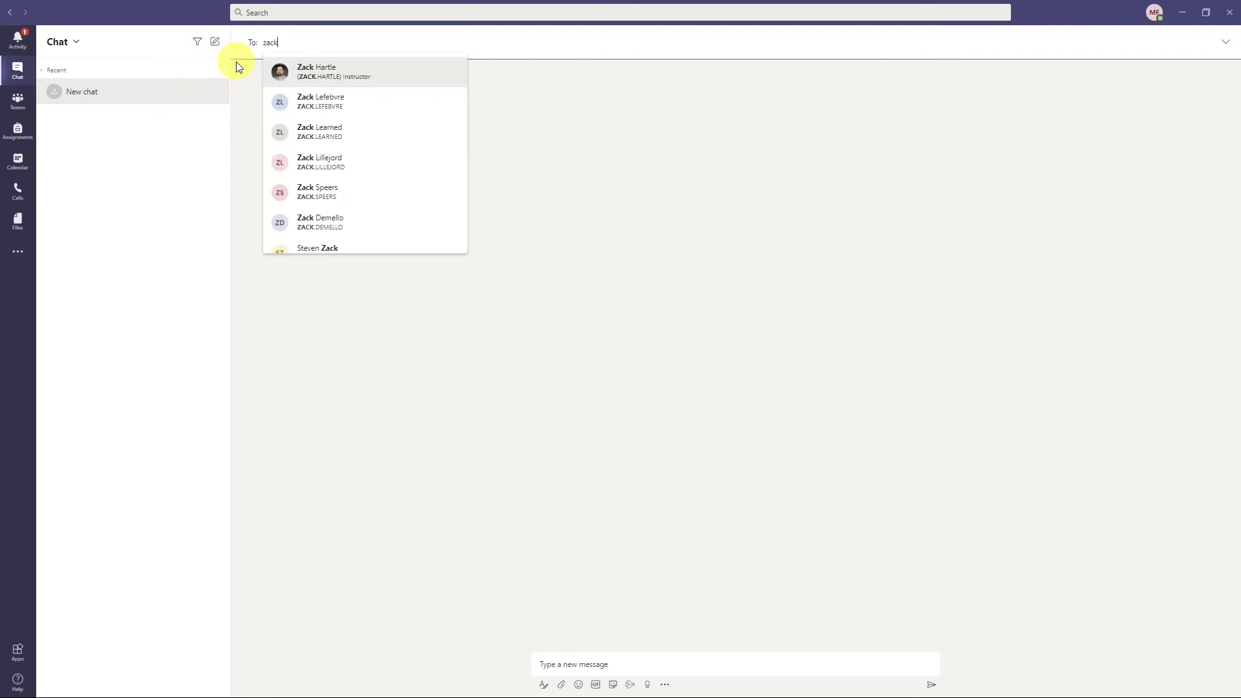
key(Return)
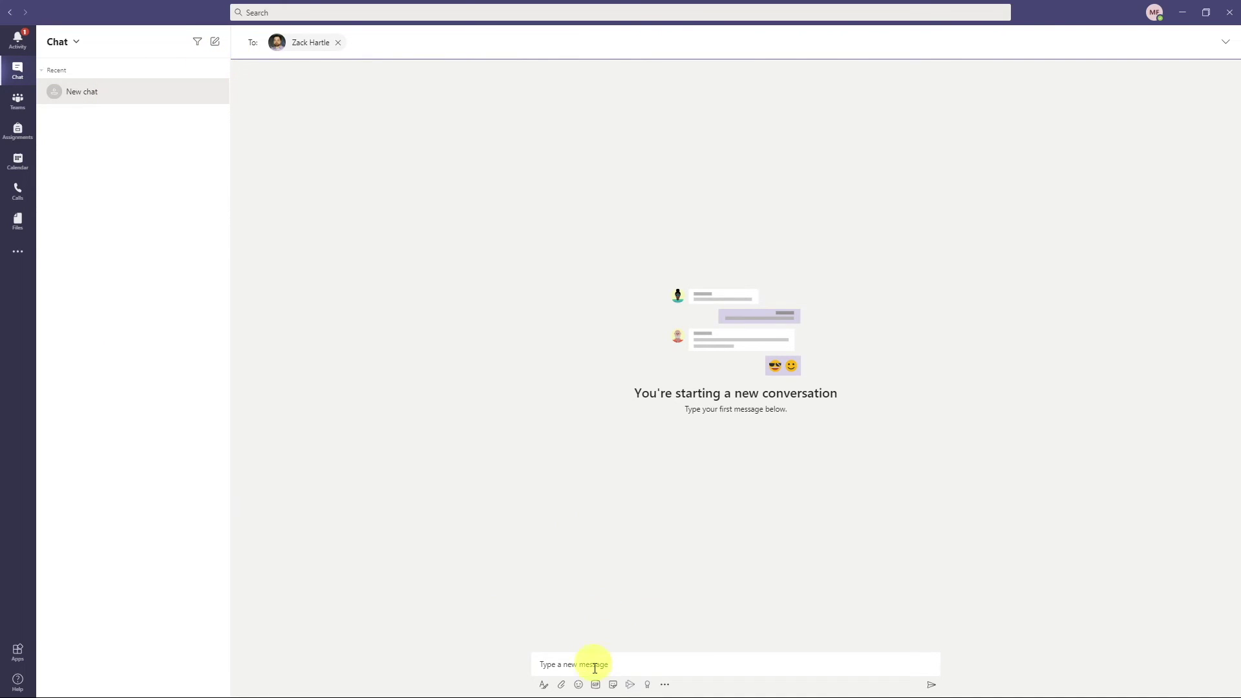
- Send the instructor a note about being late today due to a dentist appointment
click(593, 666)
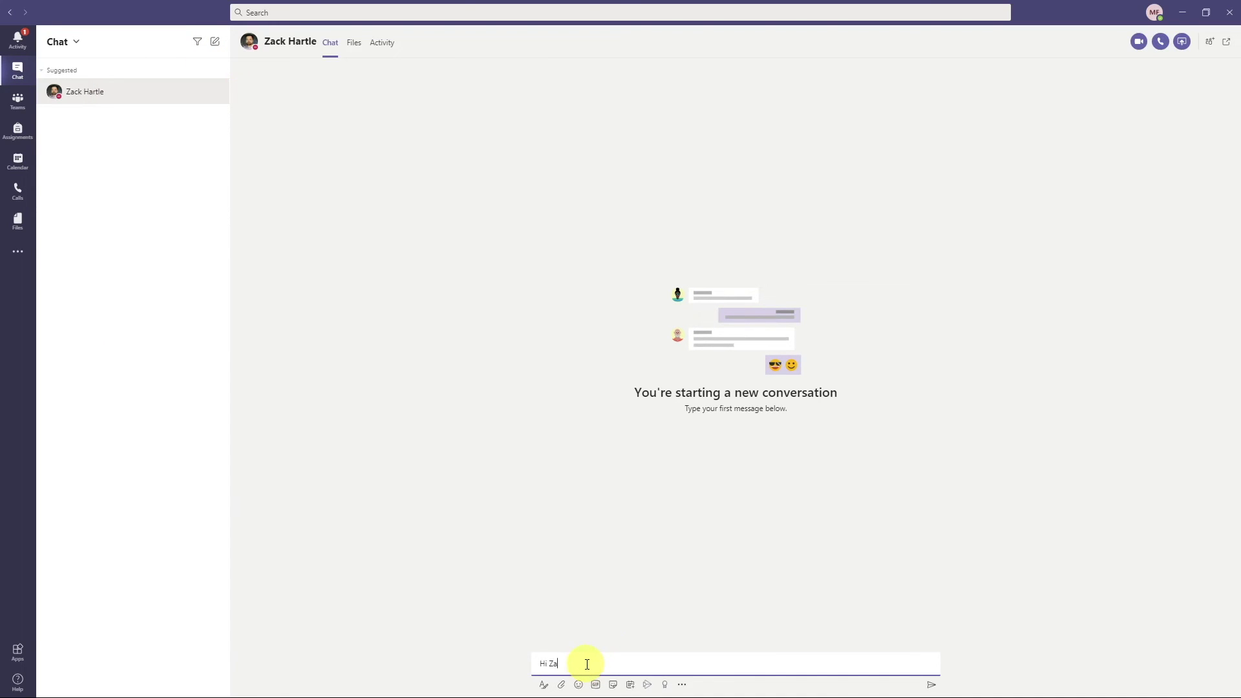
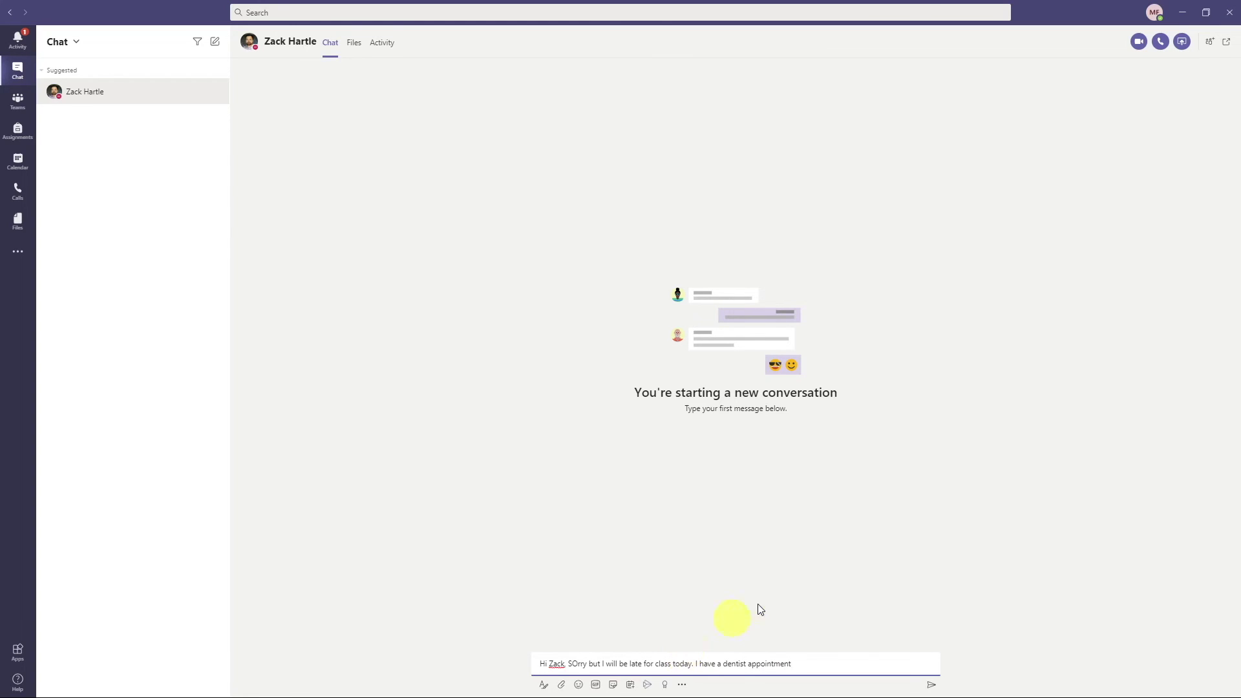
click(932, 686)
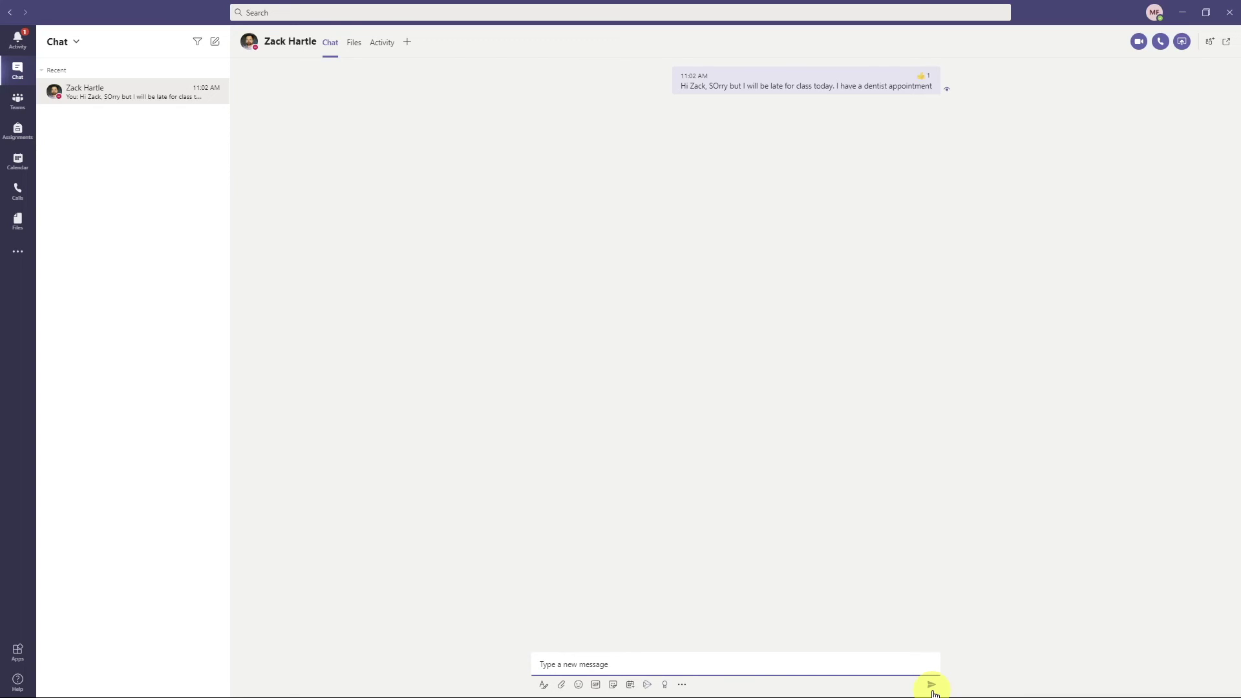
mouse_move(925, 86)
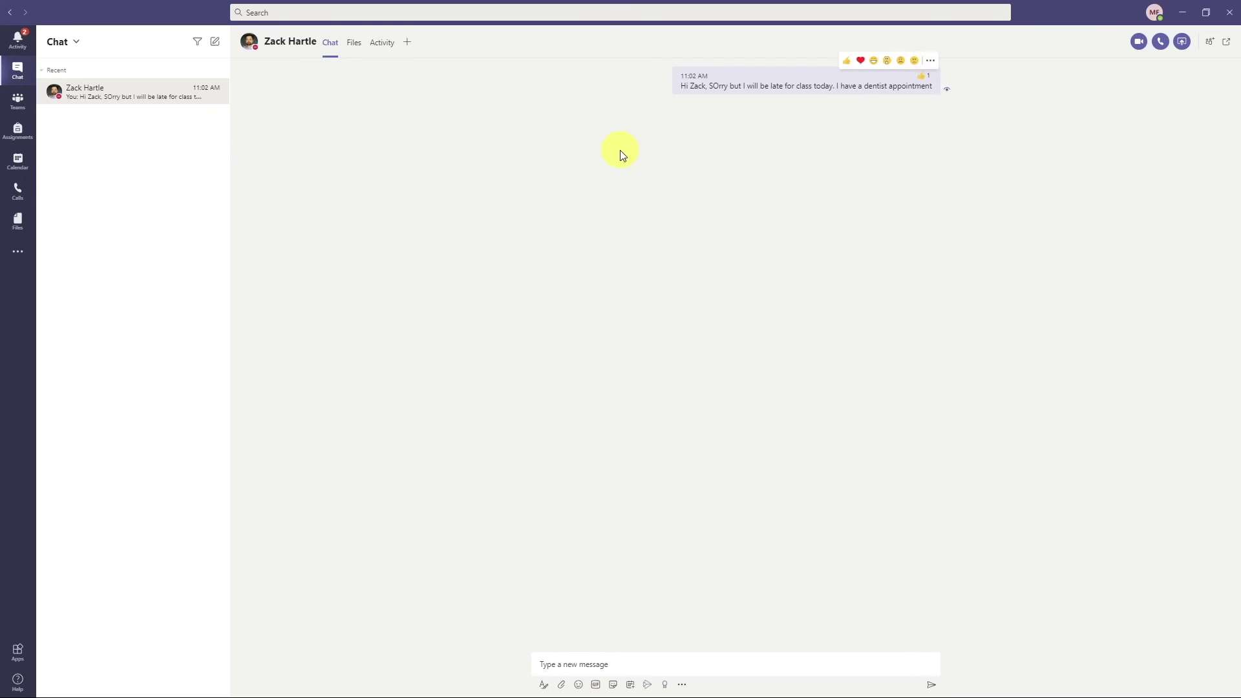
click(214, 41)
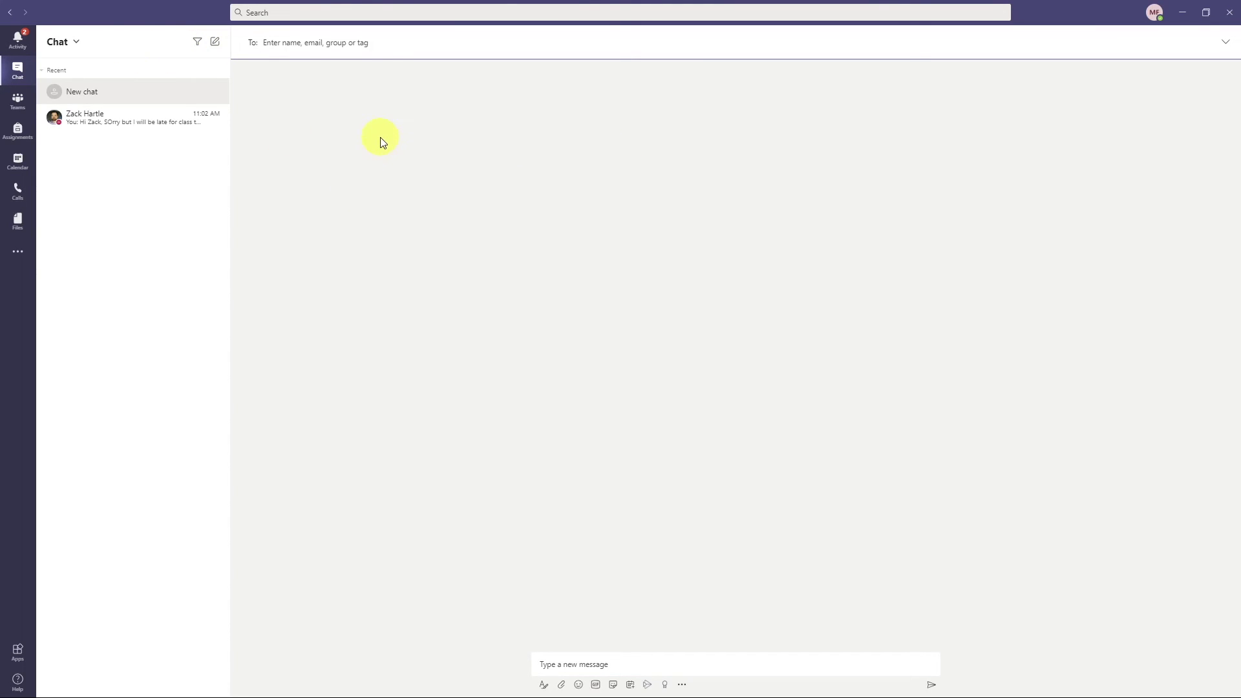
text(jos)
key(Return)
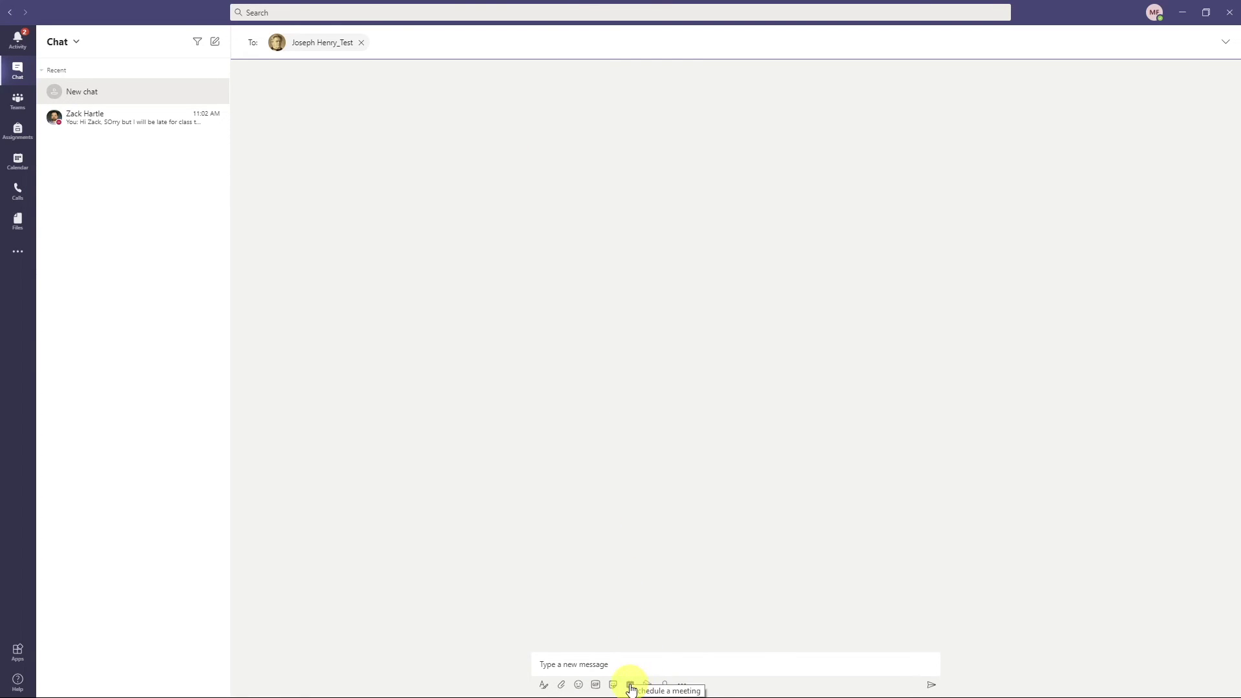
click(588, 662)
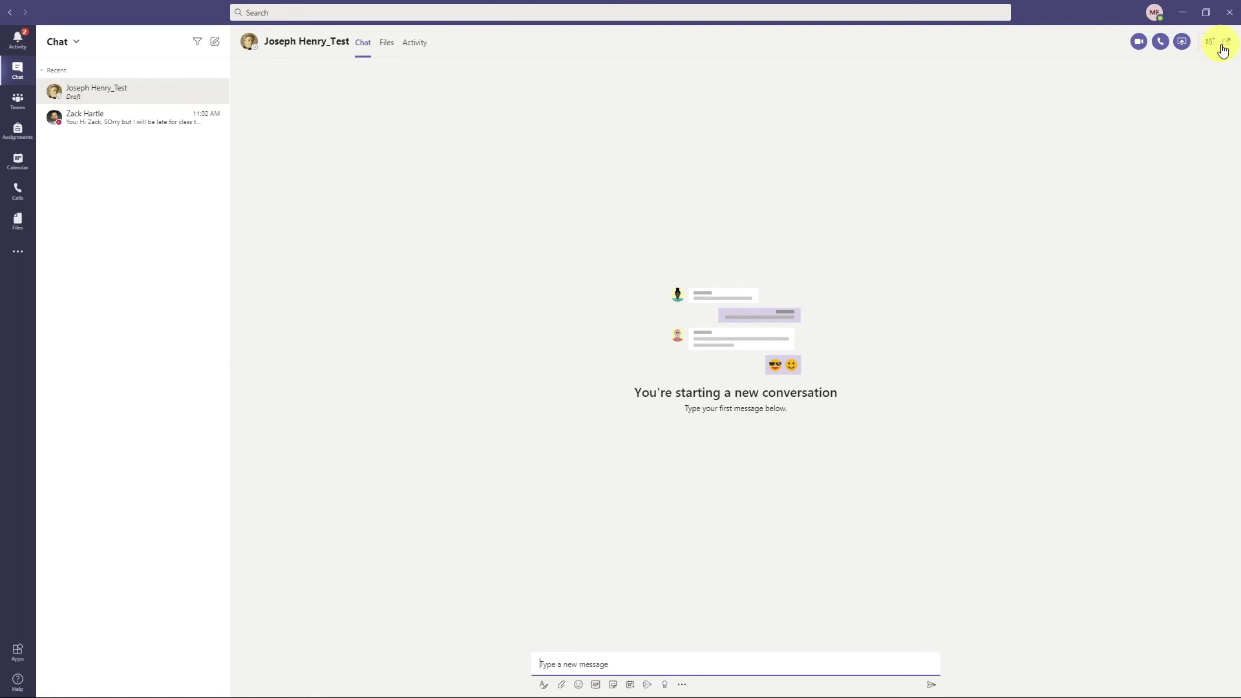
click(1224, 50)
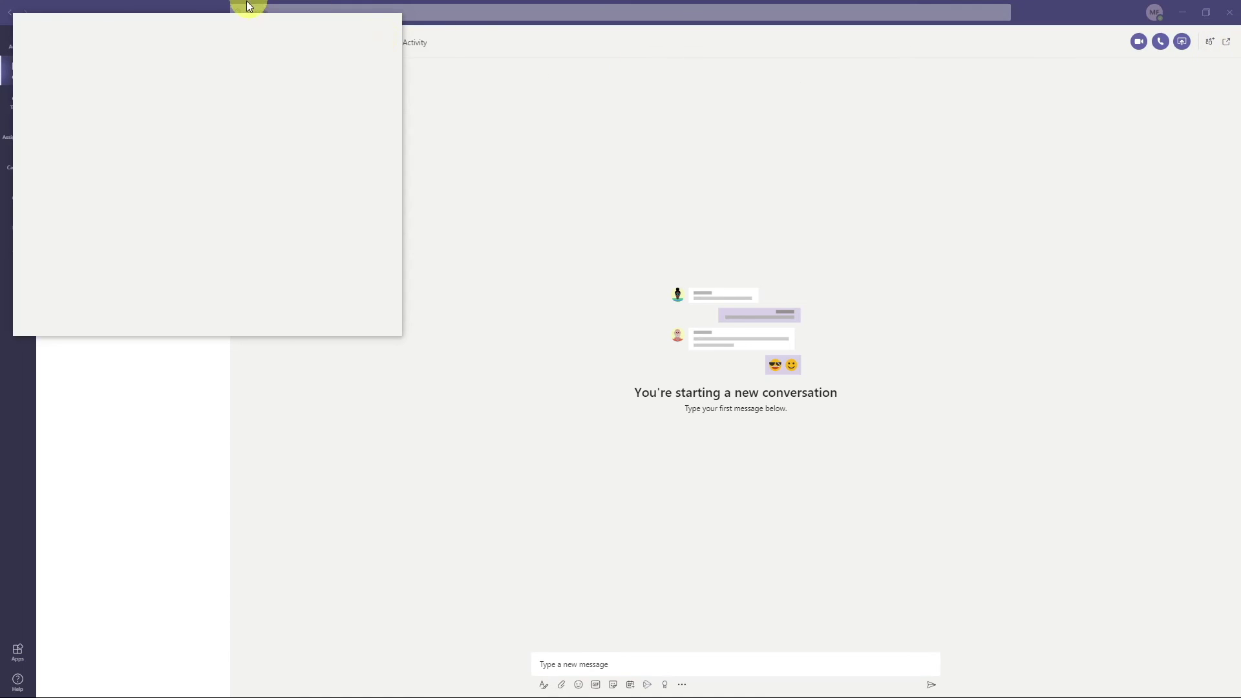
drag(229, 27, 560, 103)
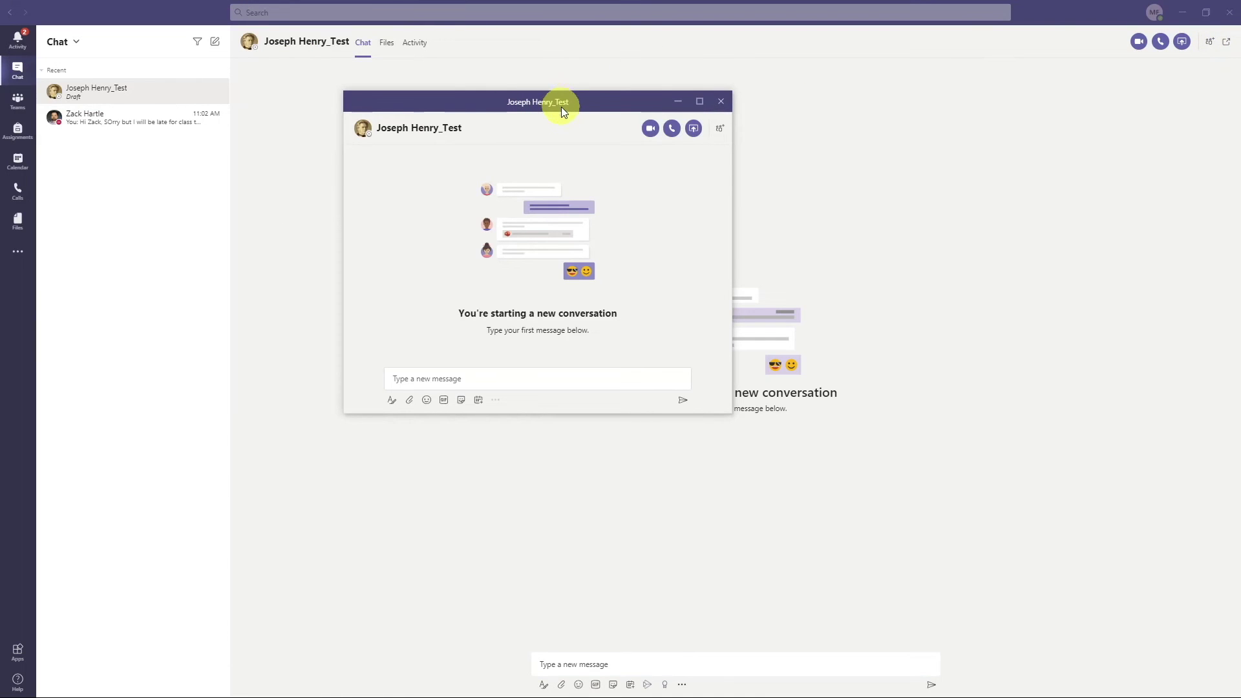
click(721, 108)
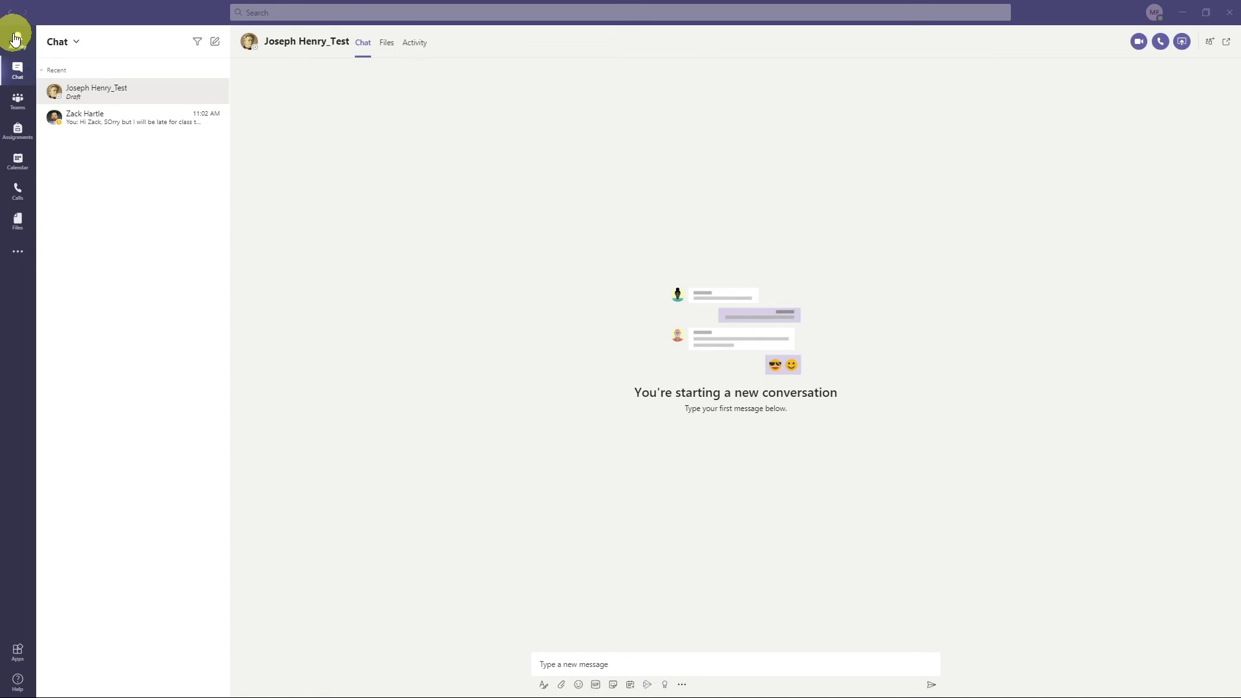
click(17, 41)
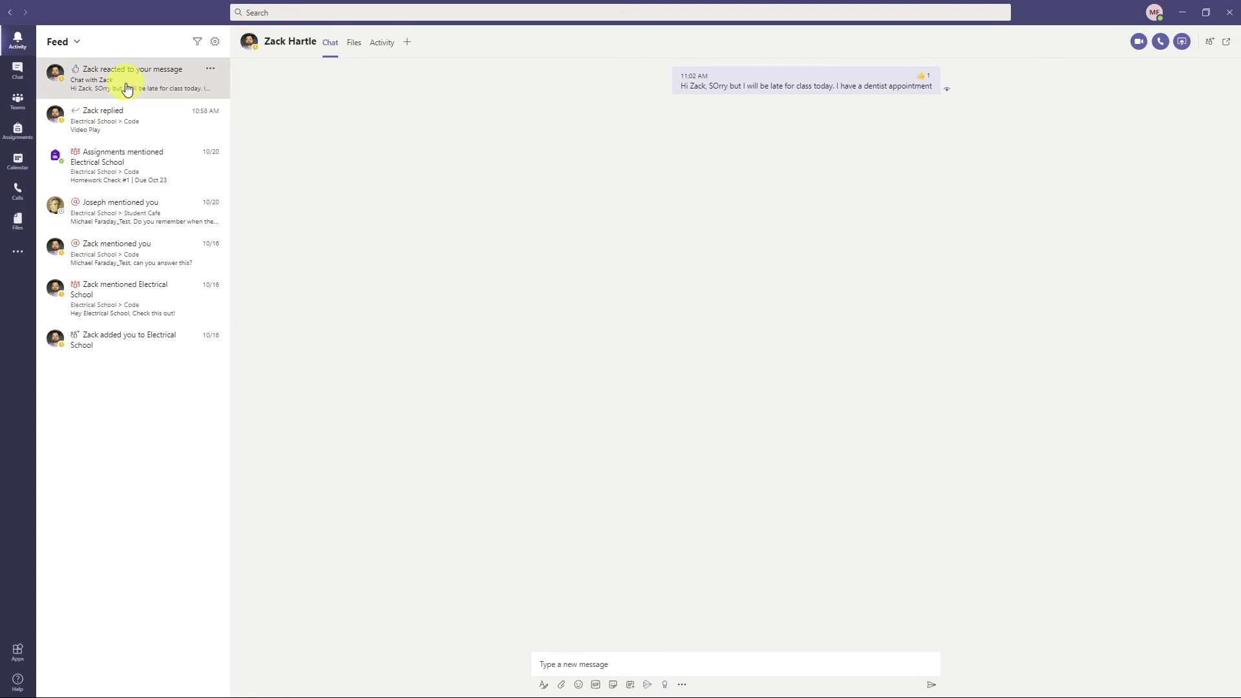
- View the late-for-class message with its one like from the Activity feed
mouse_move(932, 91)
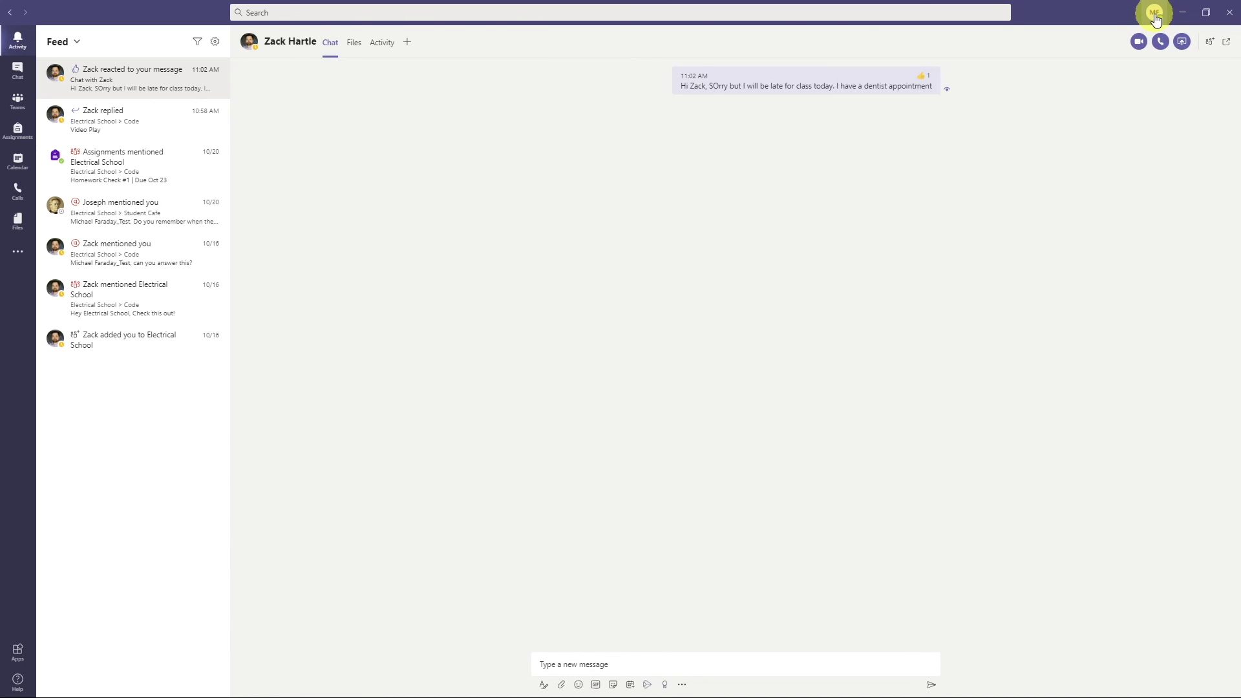
click(1155, 14)
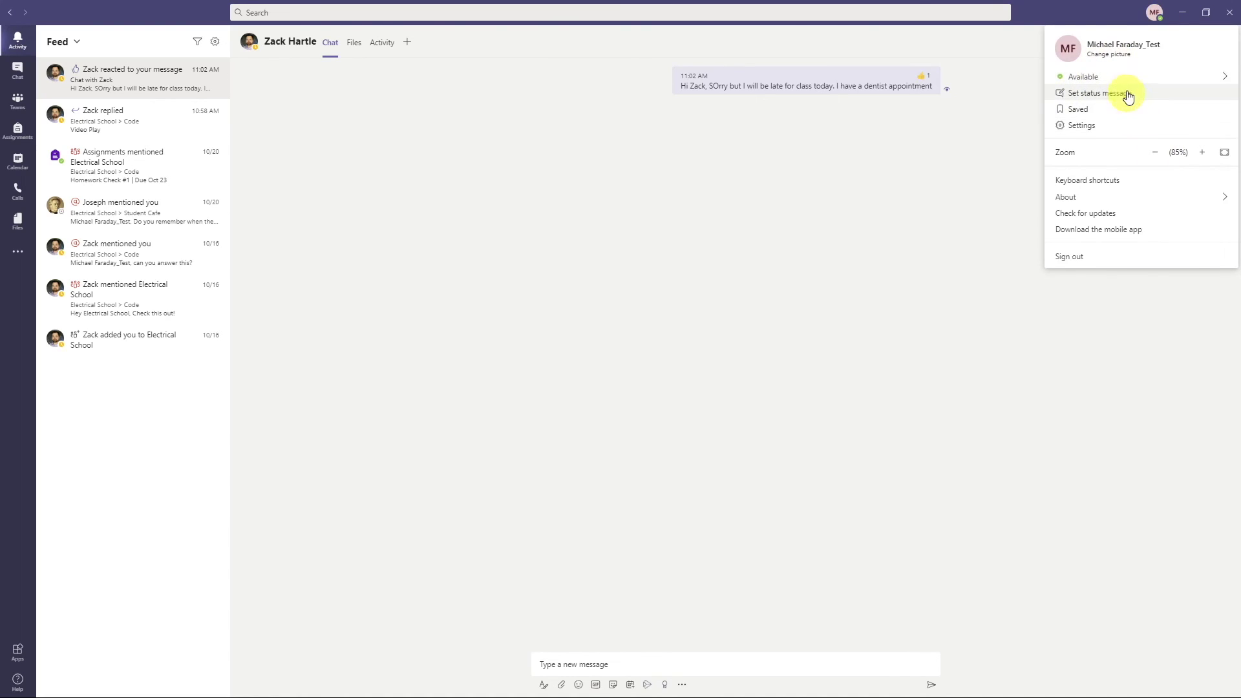
mouse_move(1120, 79)
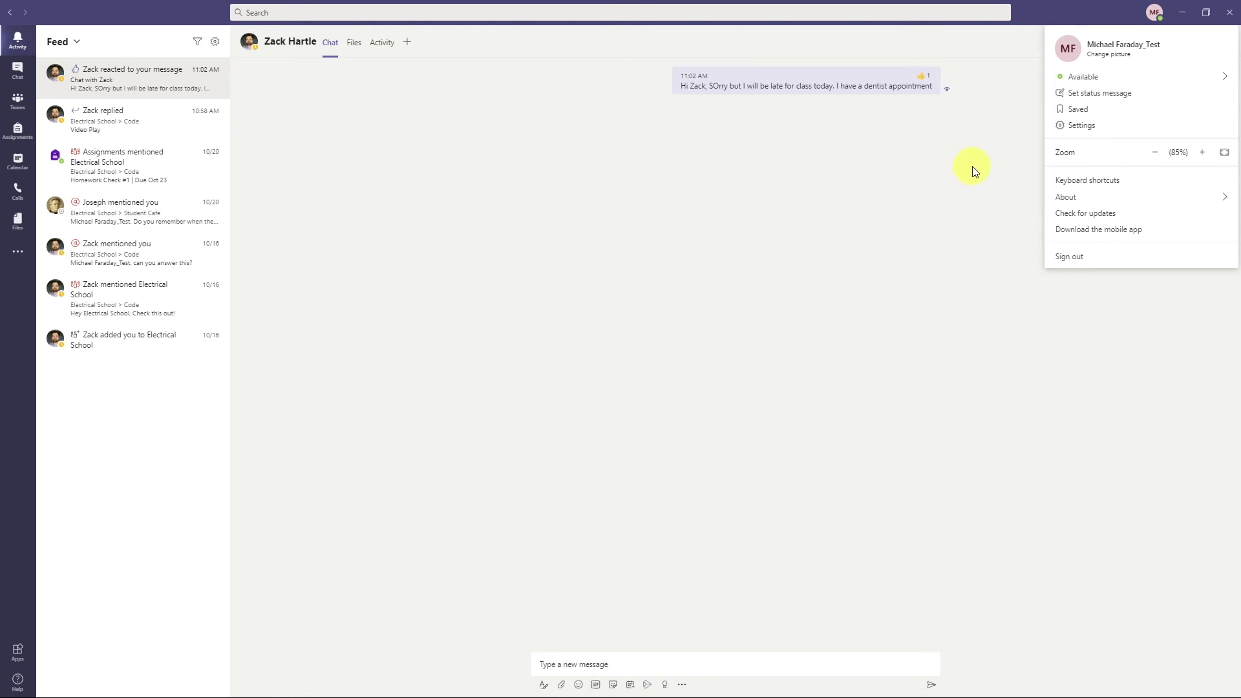
mouse_move(1063, 76)
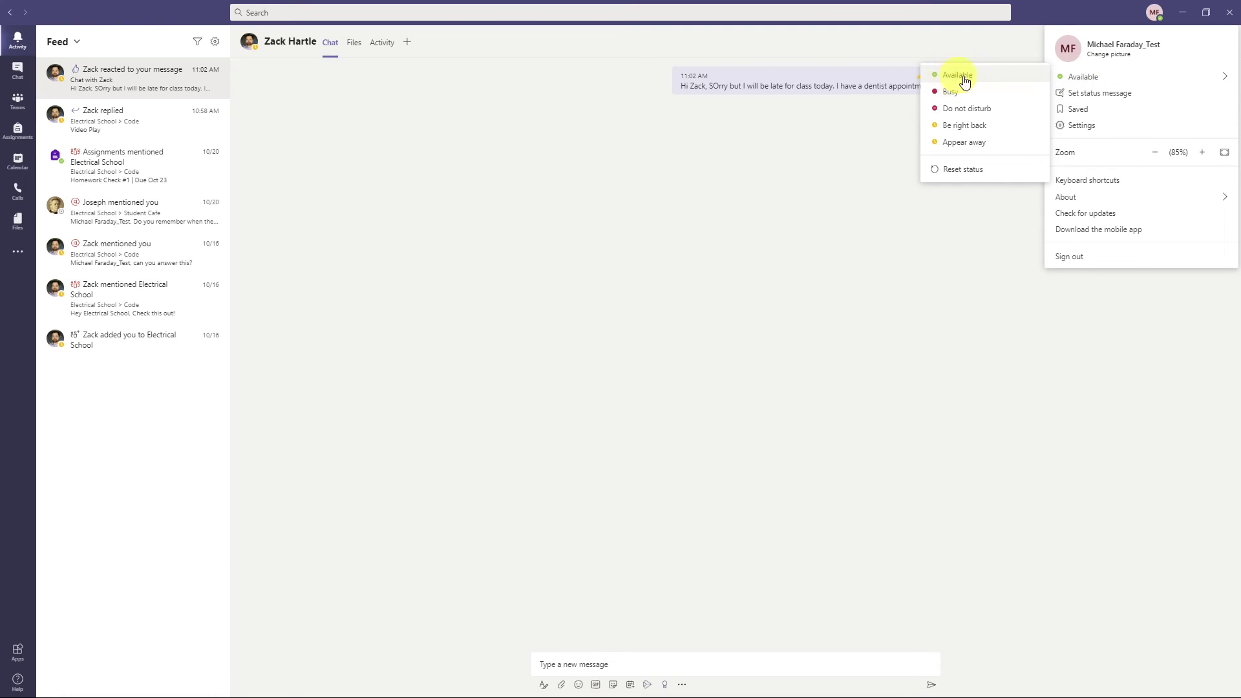
click(1084, 122)
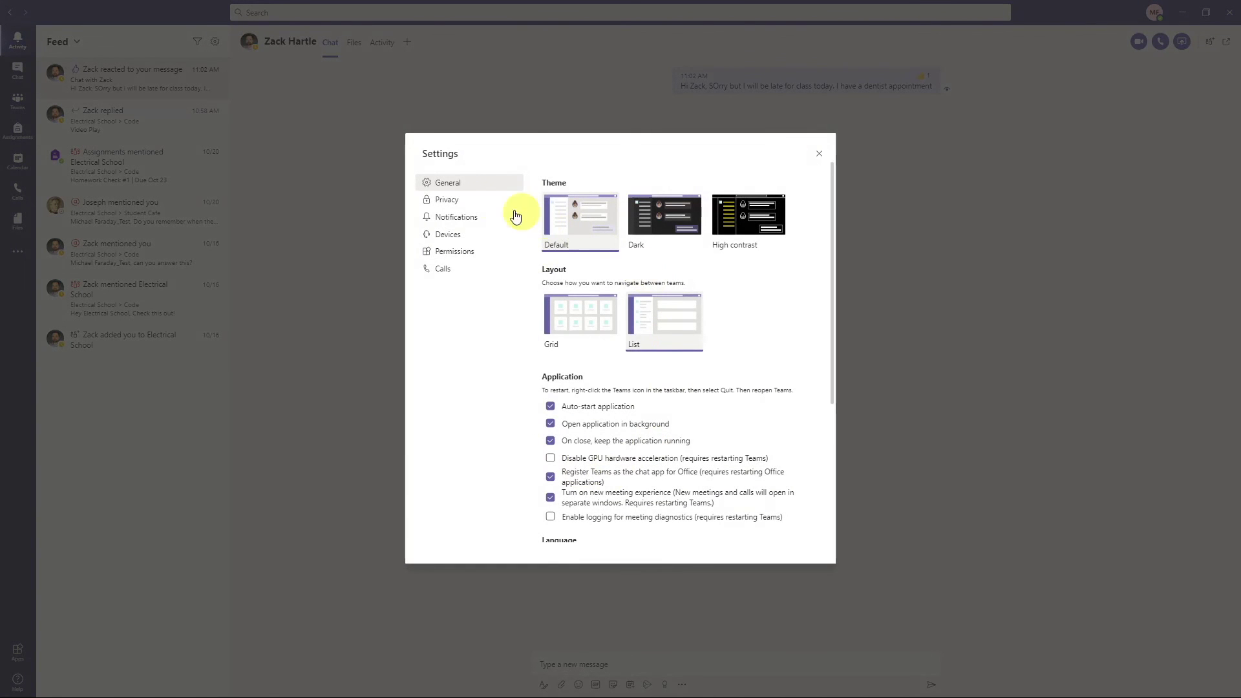
- Set Missed activity emails to Off, review Privacy and General, then close Settings
click(450, 202)
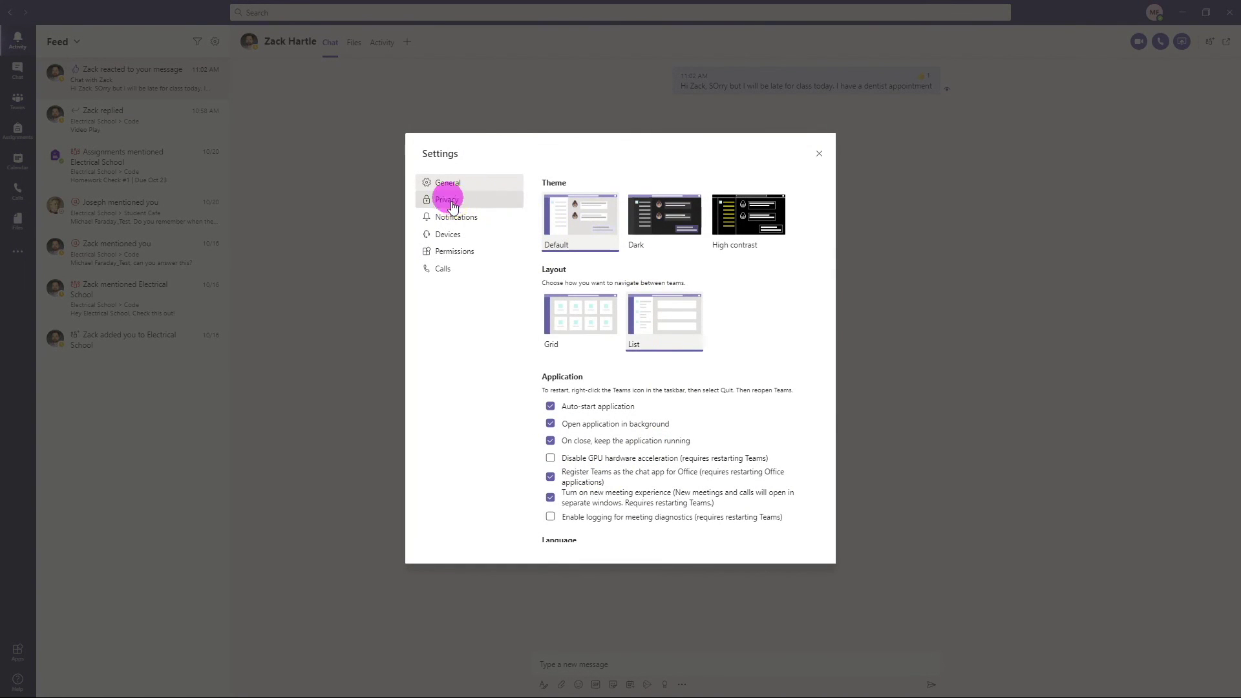
click(475, 217)
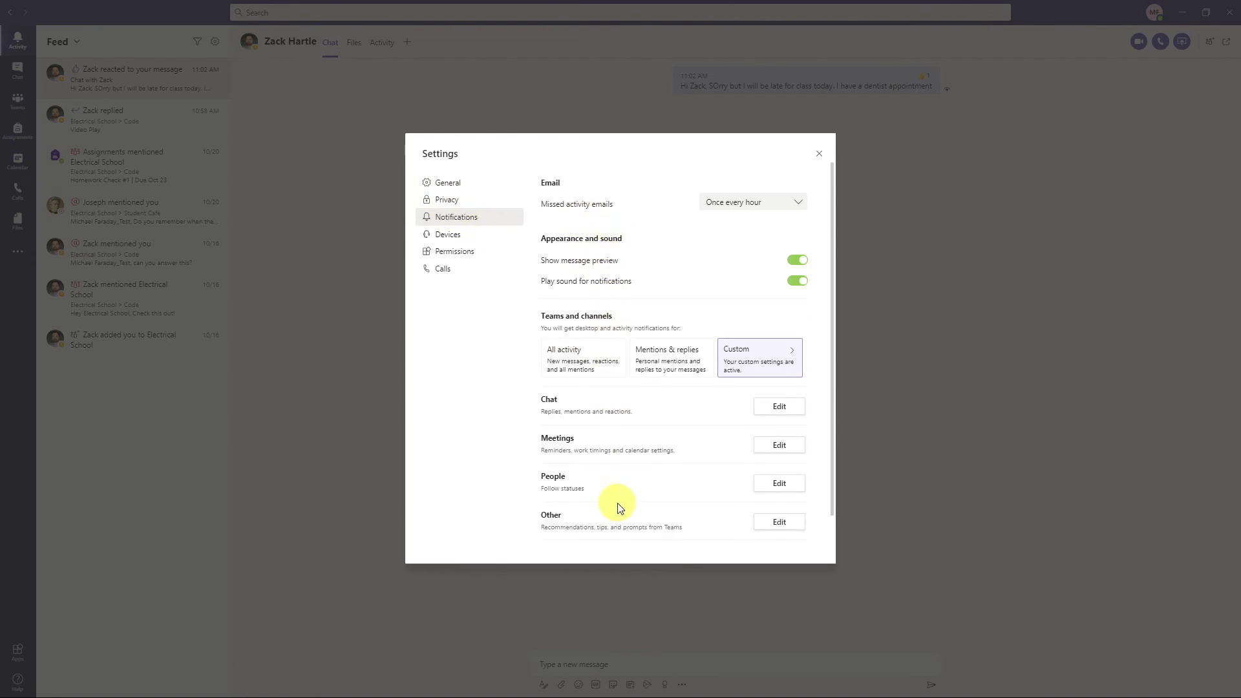
scroll(618, 507, down, 1)
scroll(631, 493, up, 1)
scroll(683, 415, down, 1)
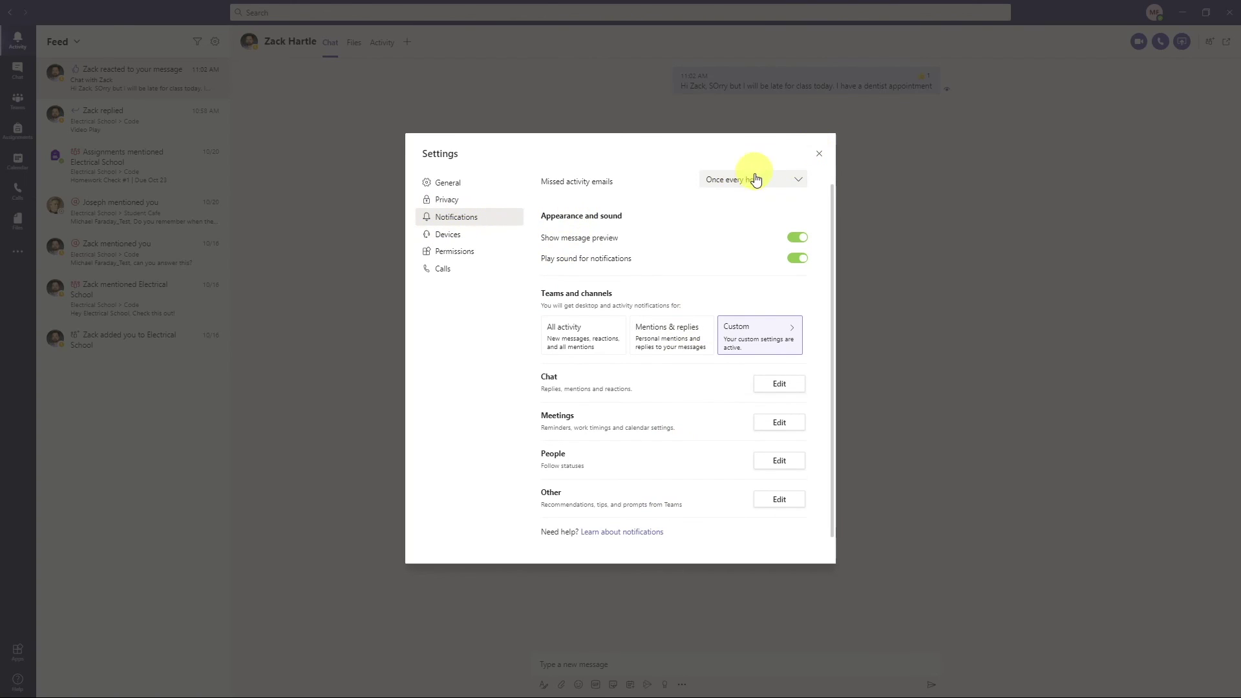
click(719, 182)
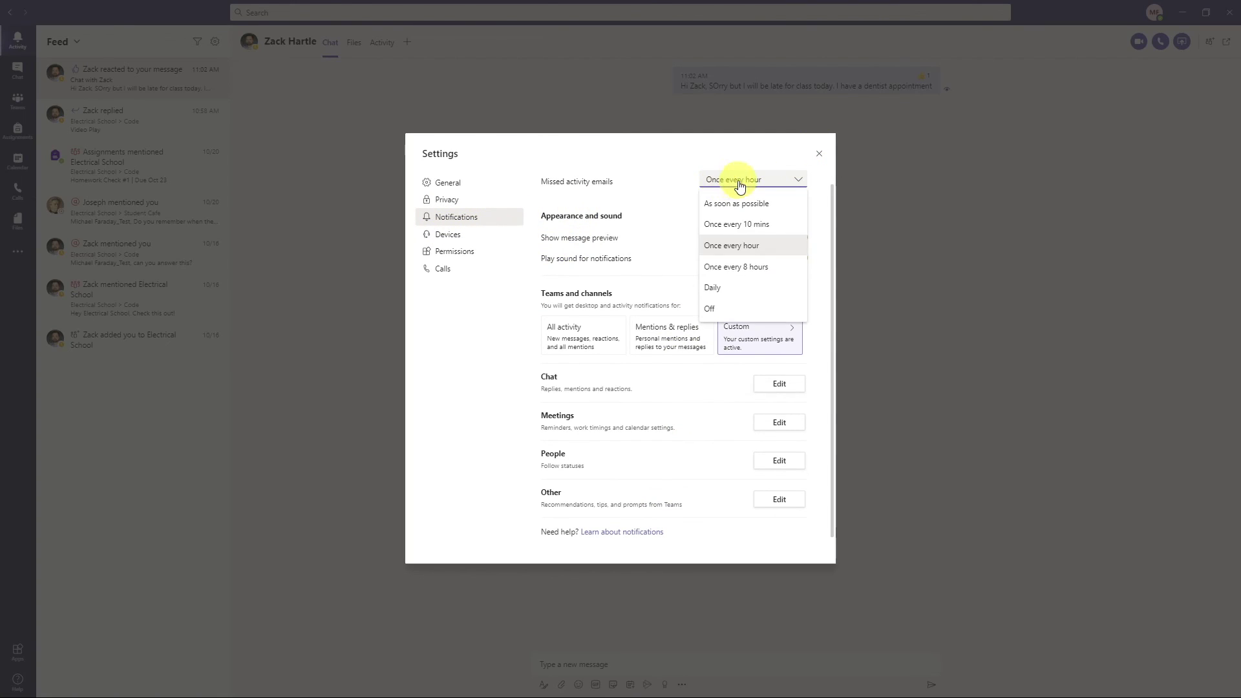
click(727, 308)
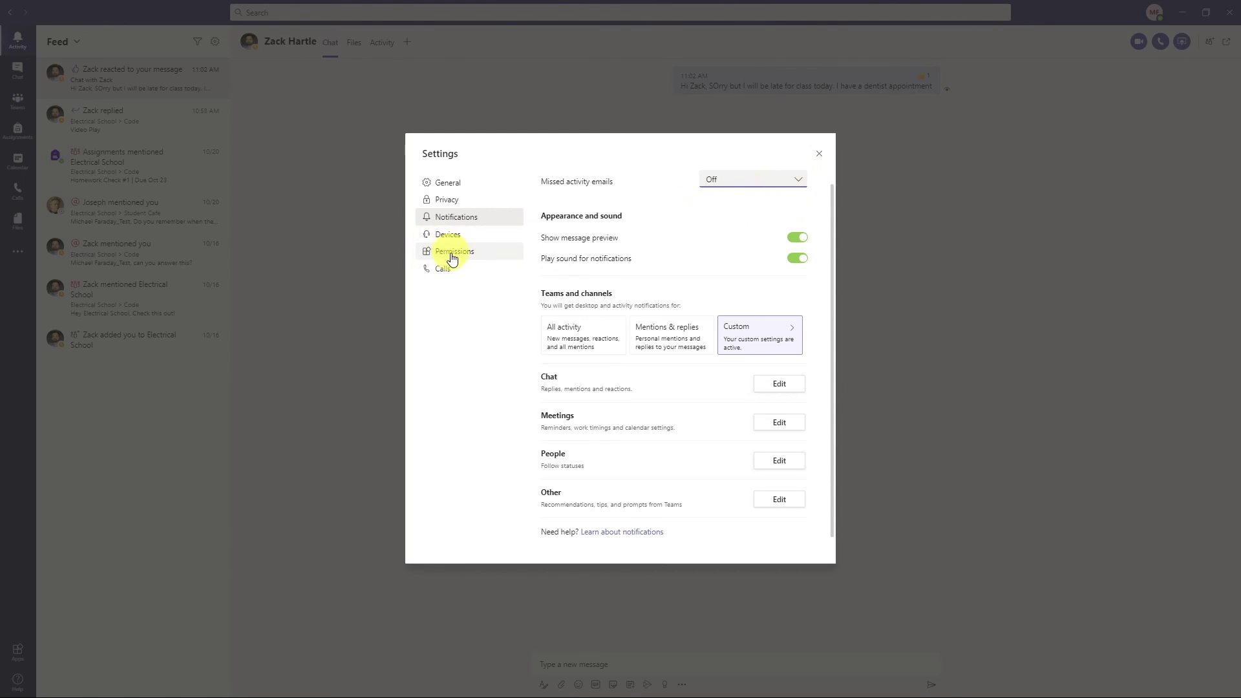
click(464, 200)
click(469, 183)
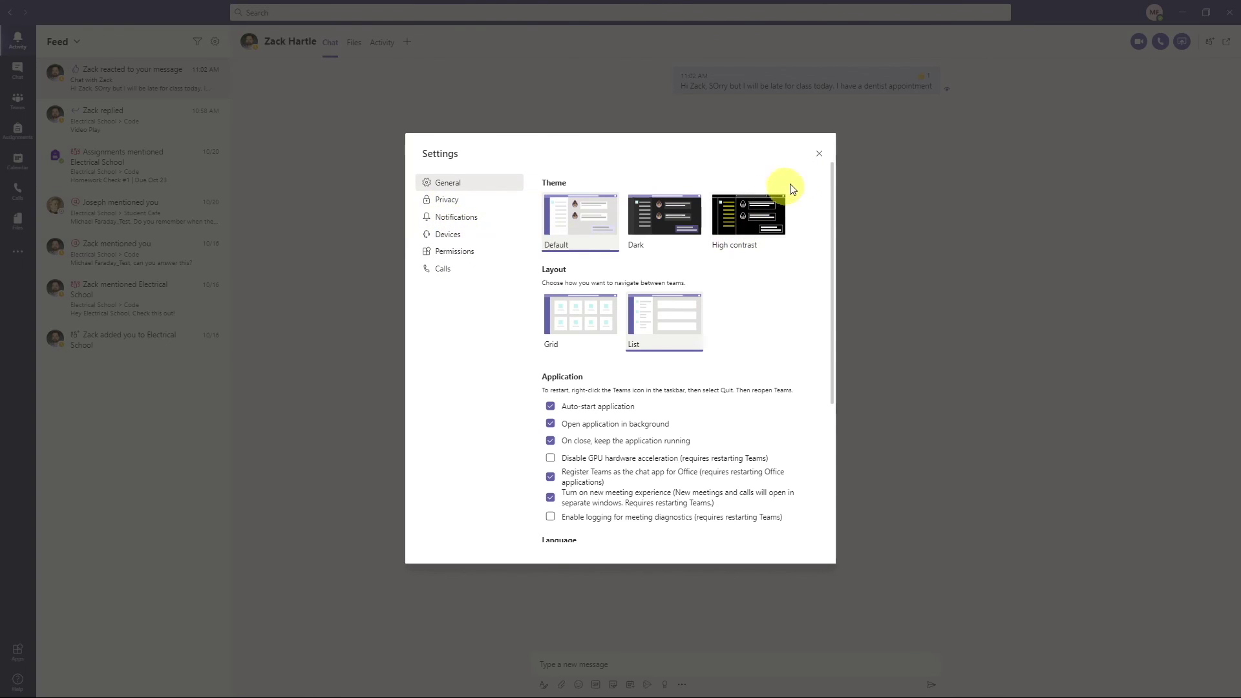
click(819, 154)
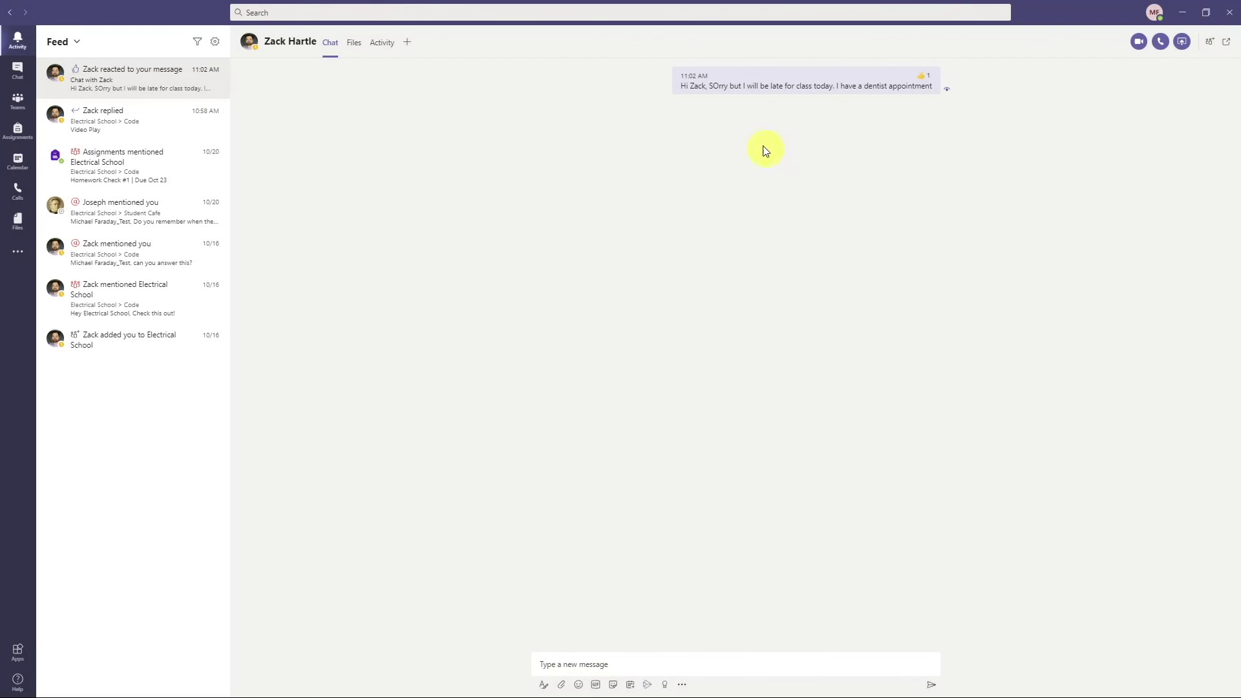
click(18, 99)
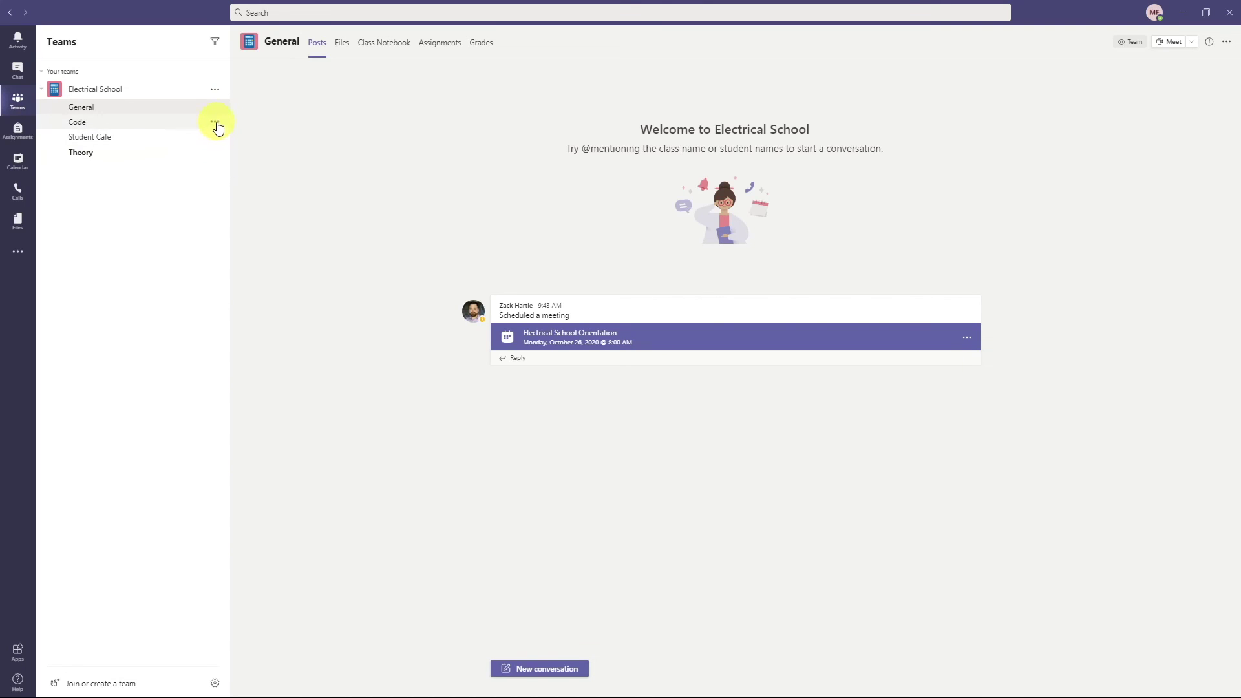
- Show the Code channel's options, then bring up the profile menu
click(215, 122)
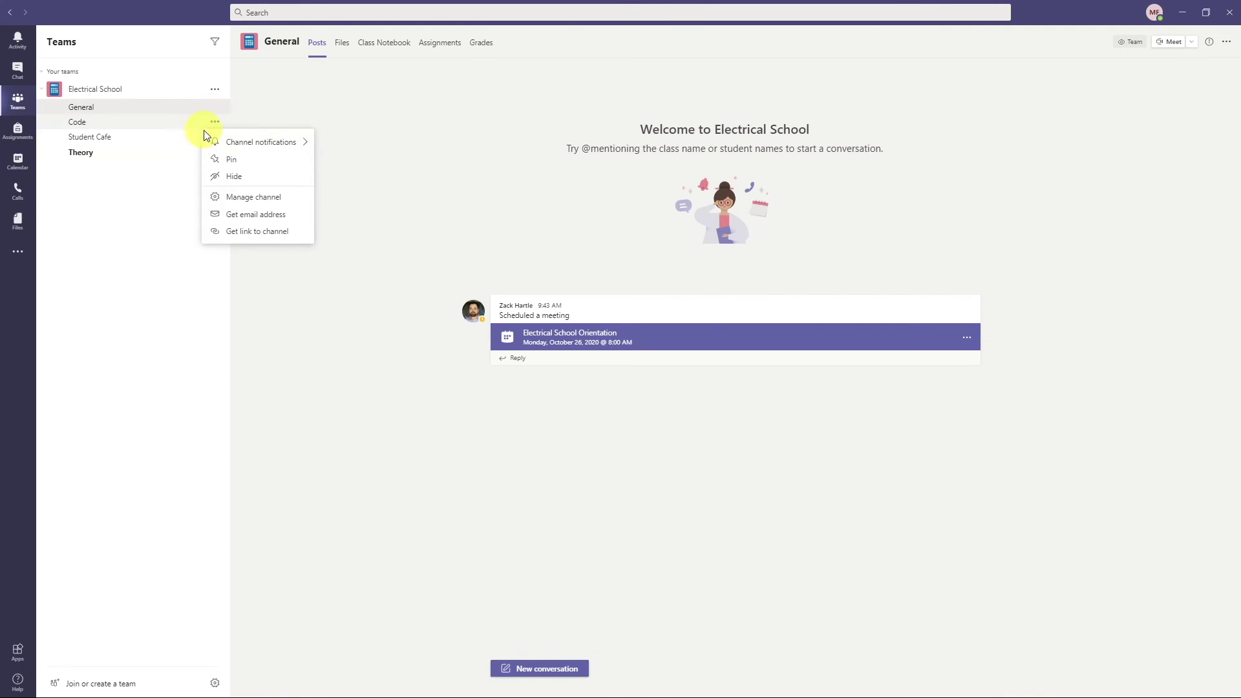
mouse_move(219, 143)
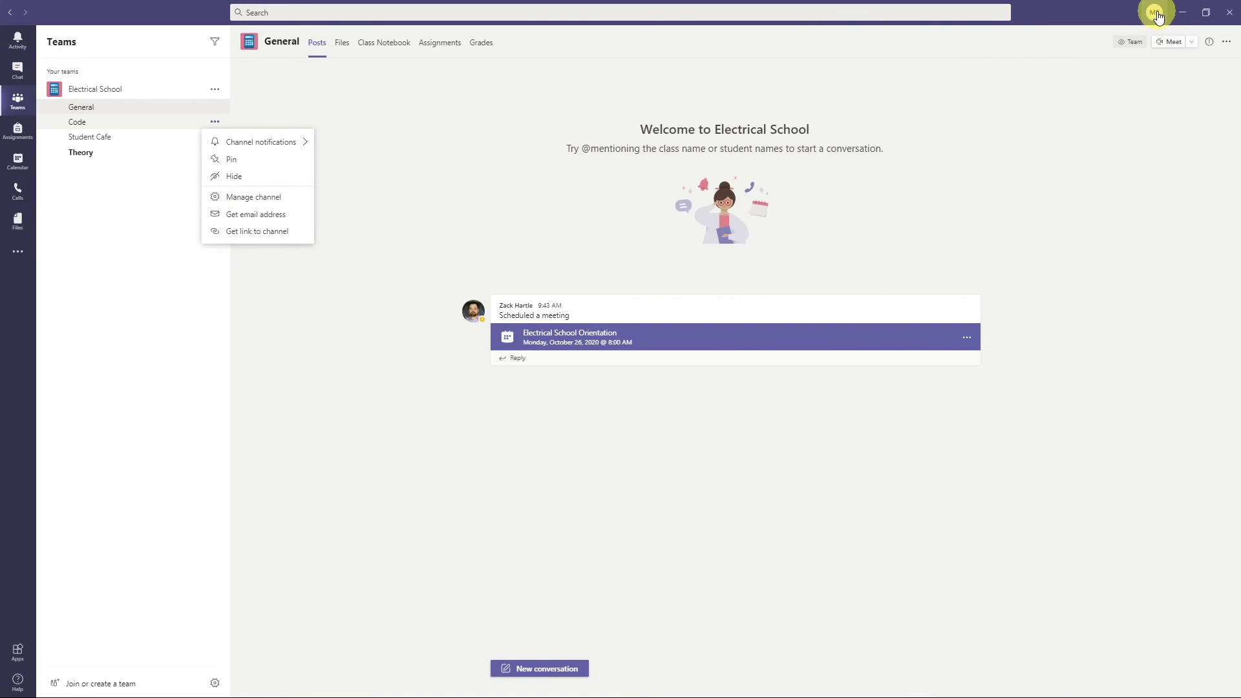
click(1157, 17)
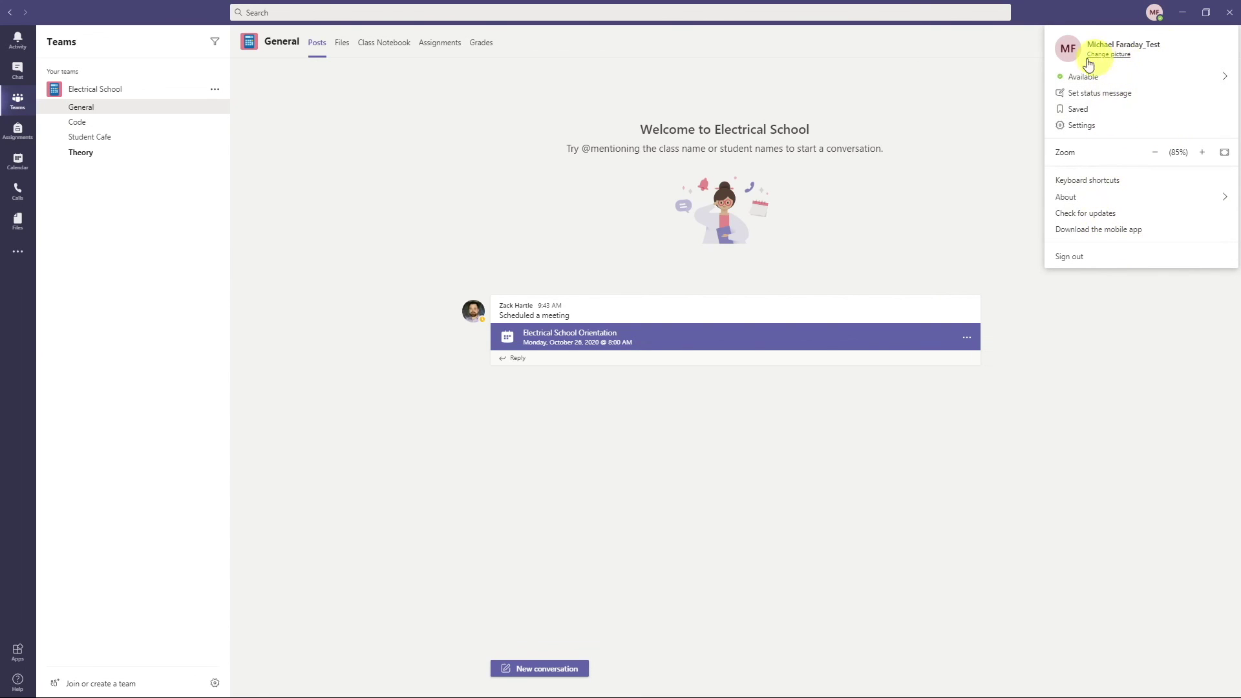
- Upload the Selfie image from the Desktop as the profile picture and save it
click(1118, 55)
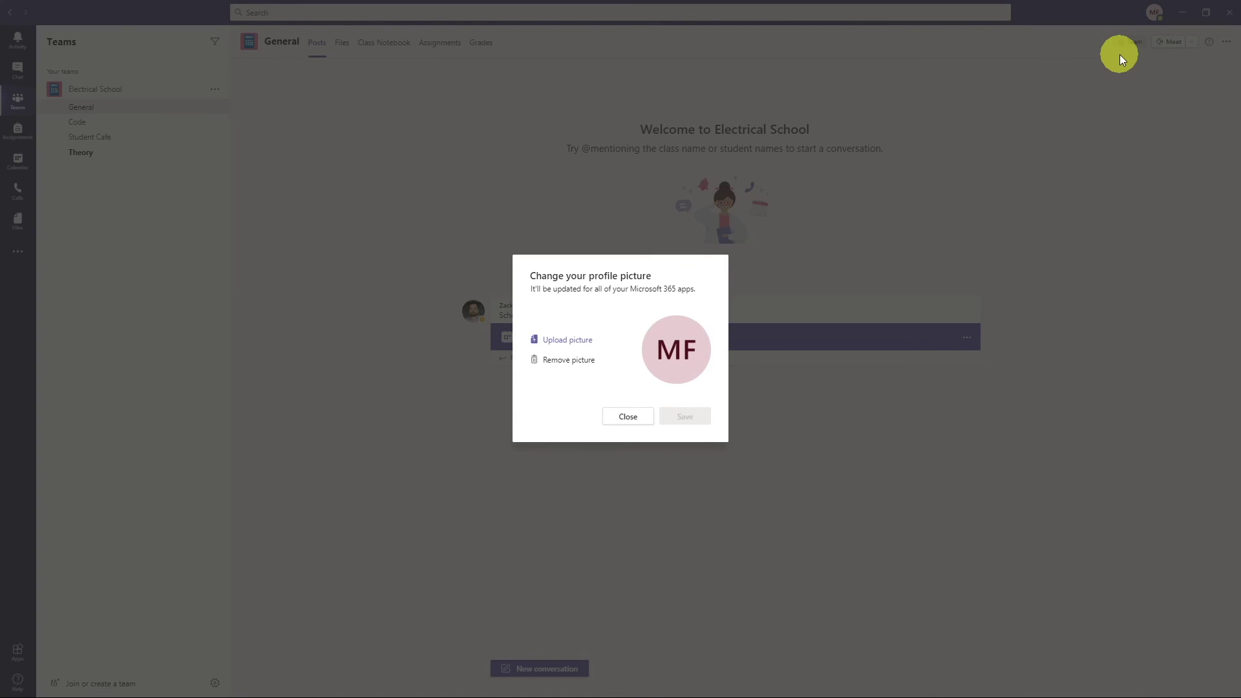
click(563, 342)
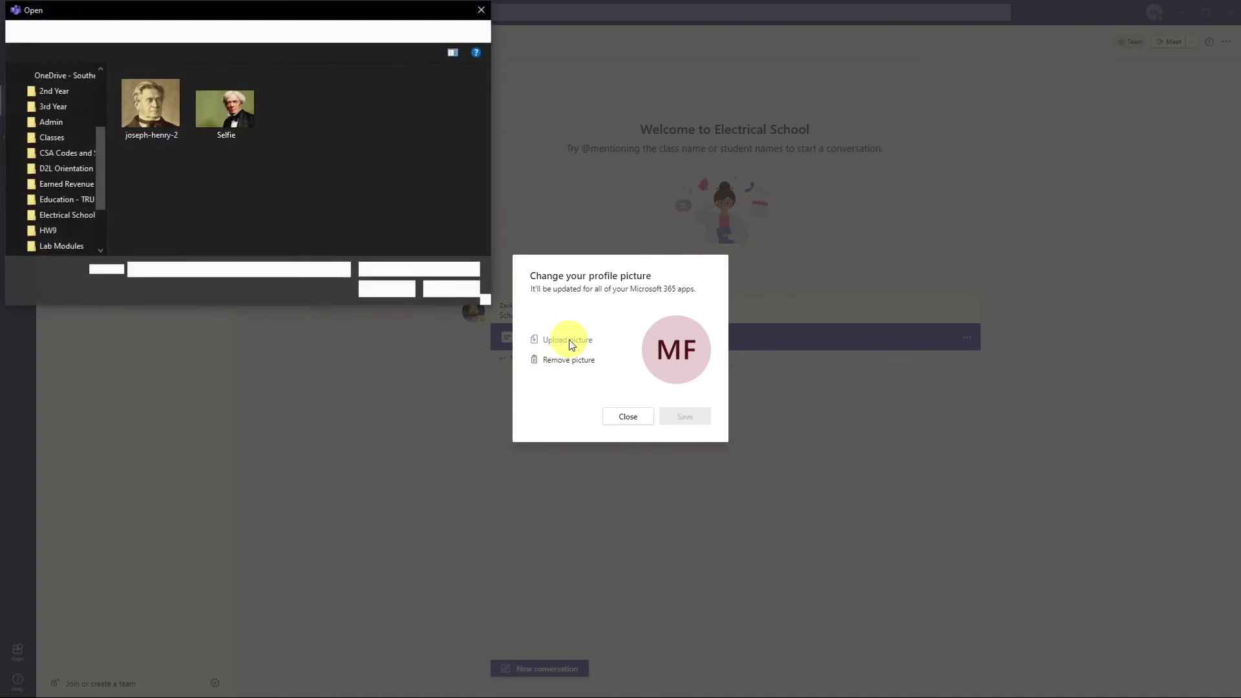
click(226, 98)
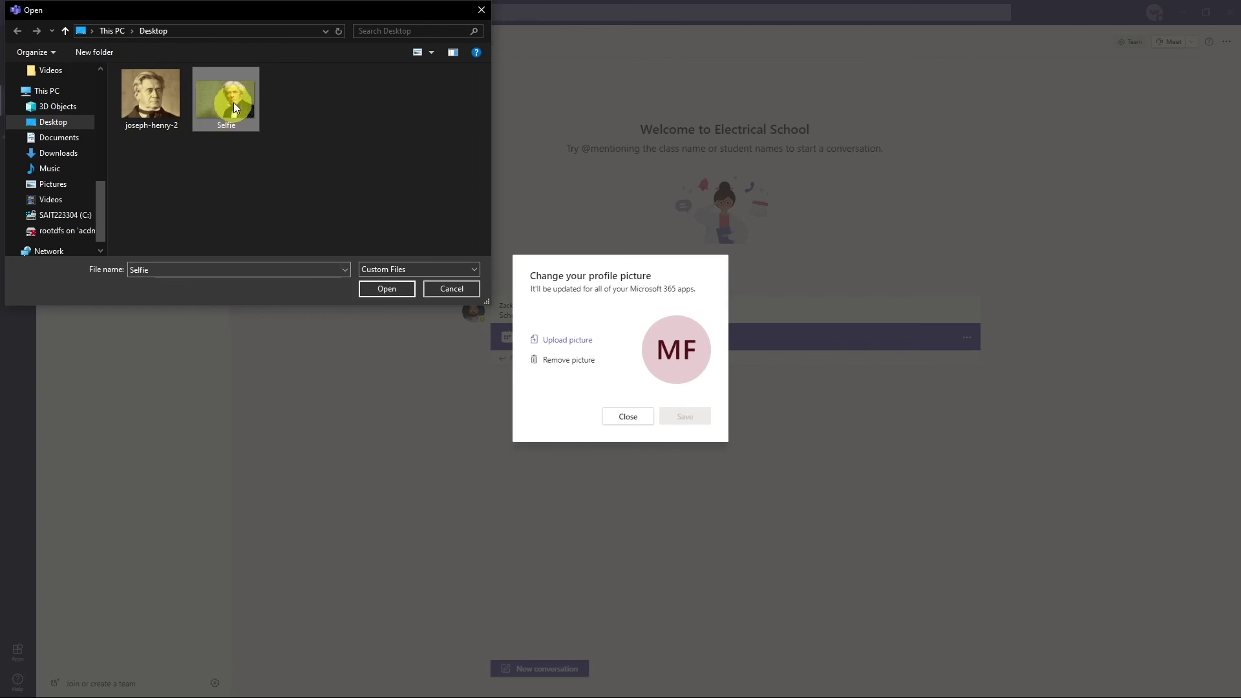
click(393, 289)
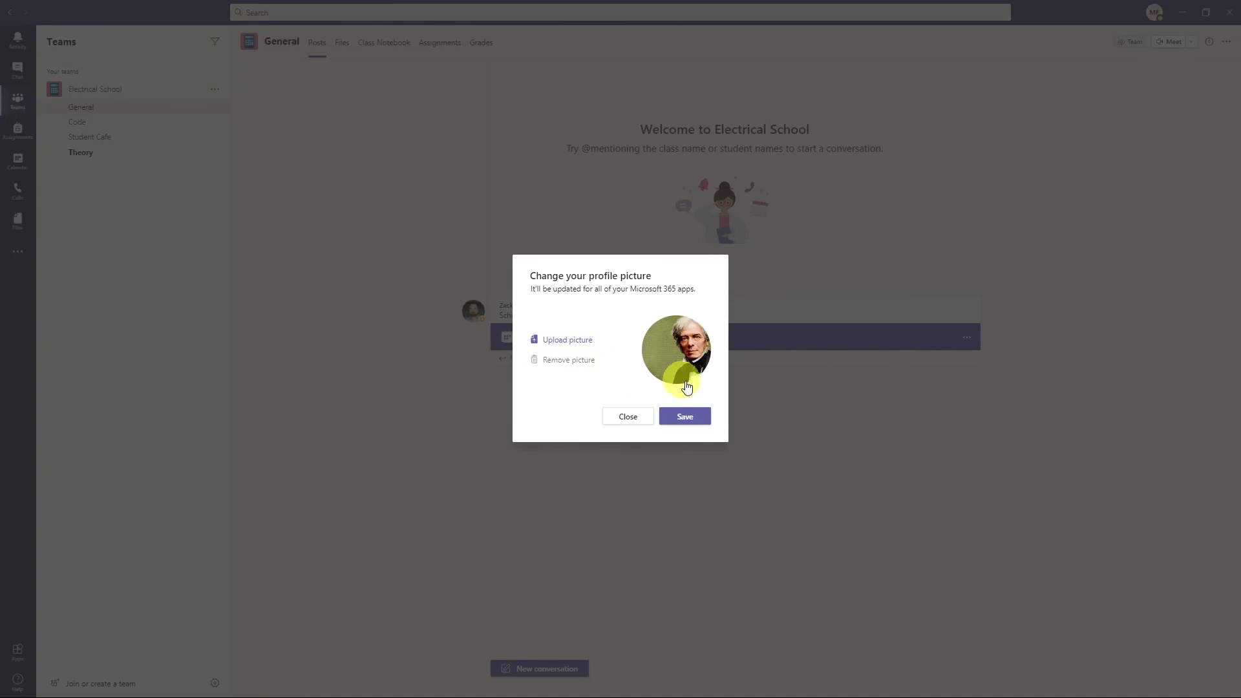
click(692, 417)
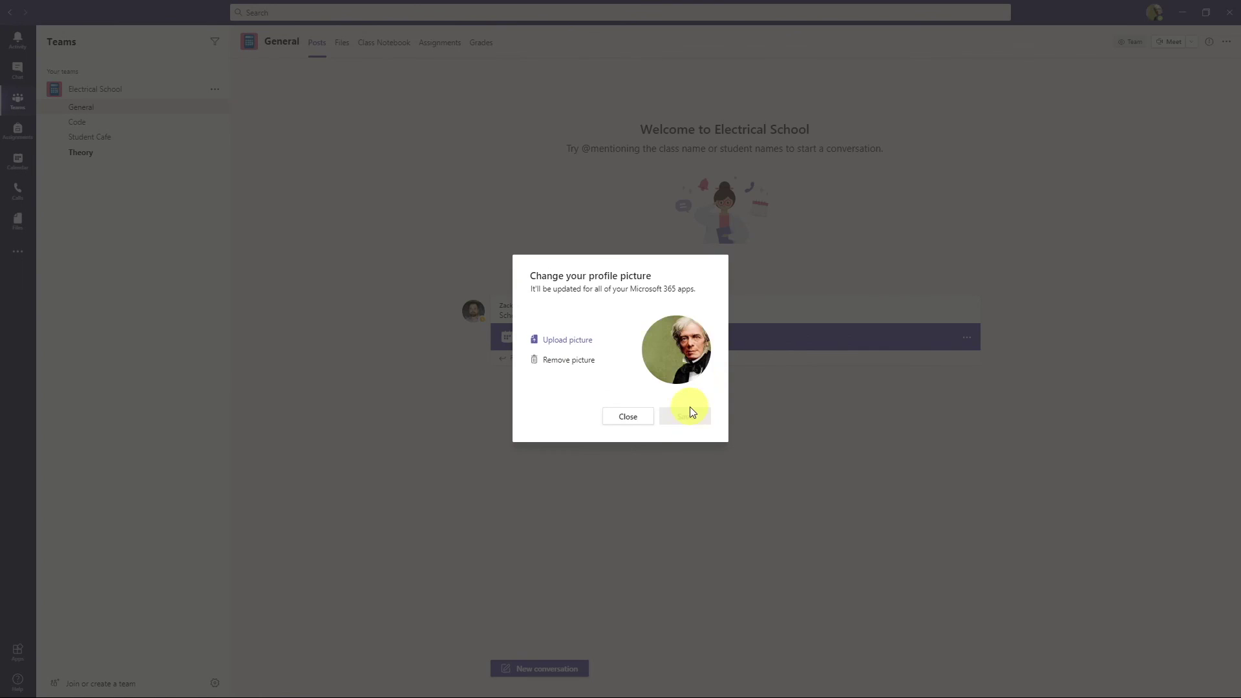
click(644, 422)
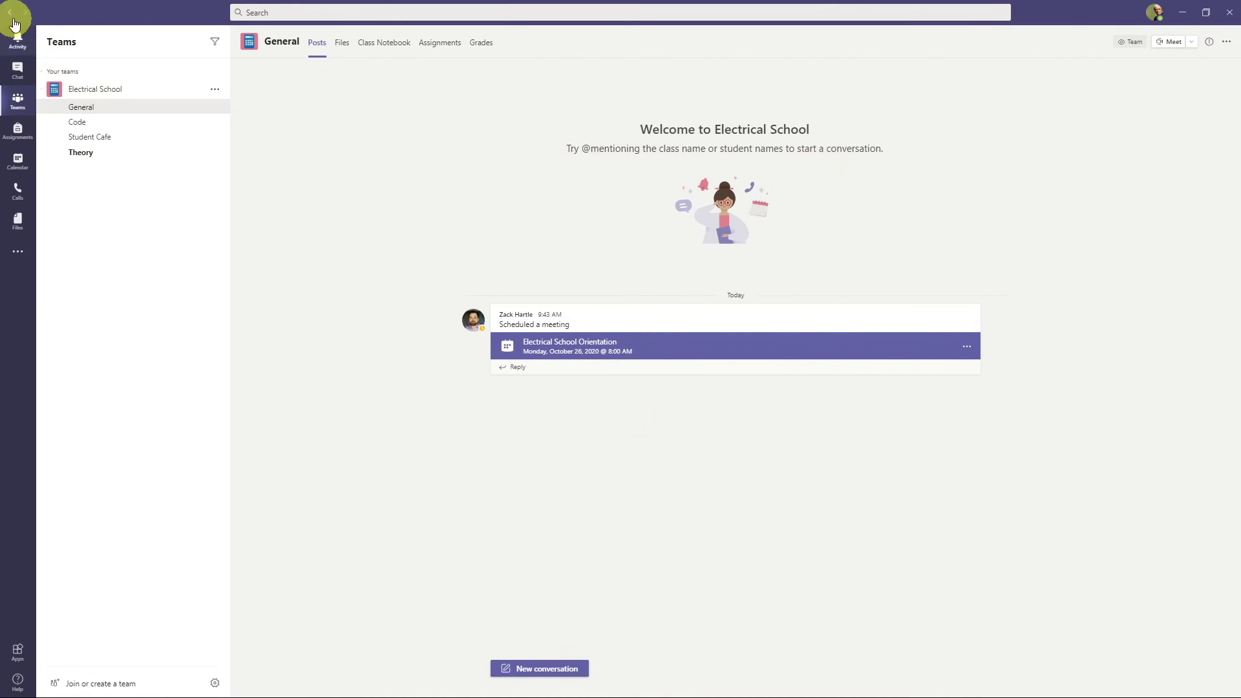